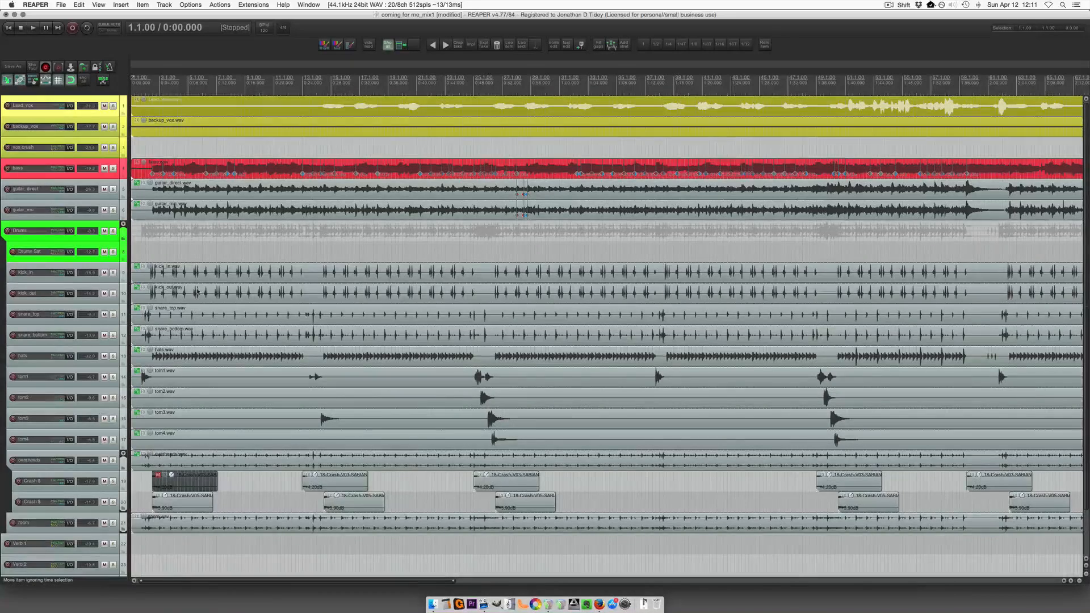
scroll(197, 291, "down", 3)
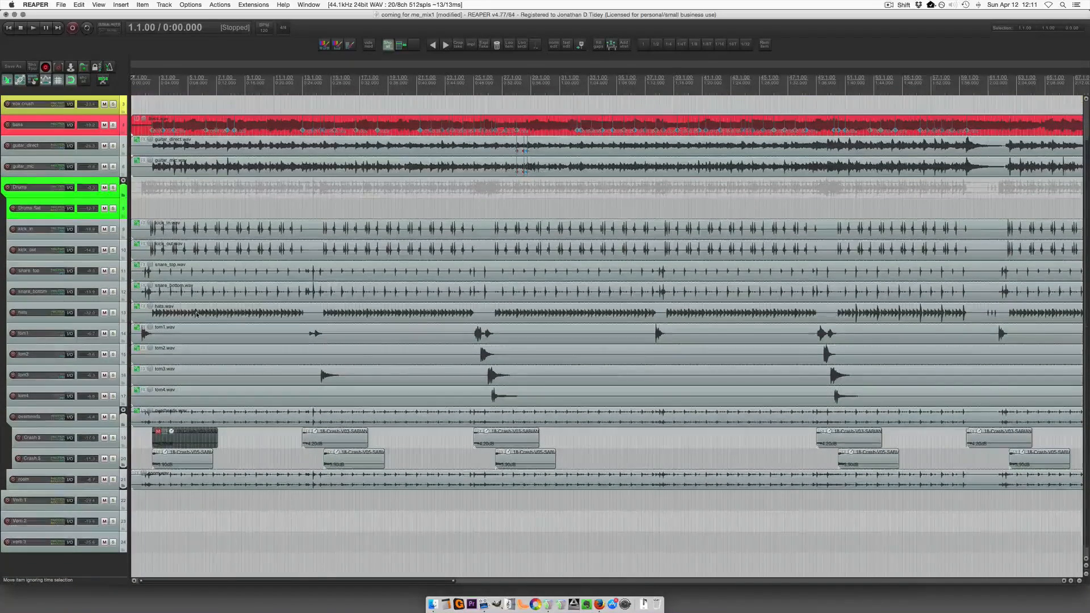
scroll(194, 318, "down", 1)
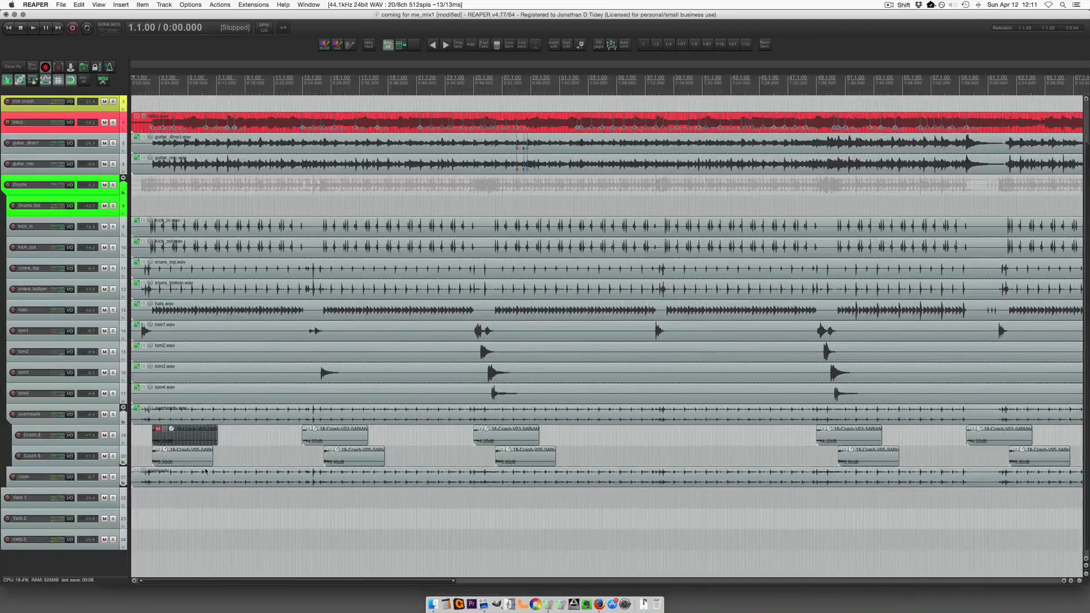
scroll(206, 471, "up", 3)
scroll(206, 471, "down", 3)
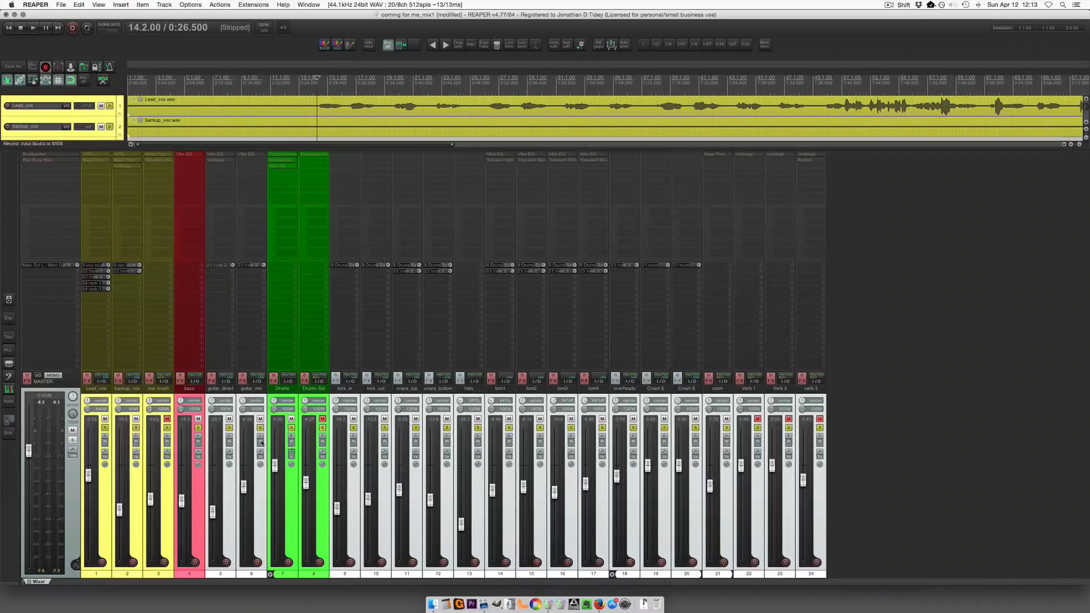
Solo the guitar_mic track, enlarge it in the arrangement and play it from 13.2.00.
left_click(263, 443)
left_click(260, 428)
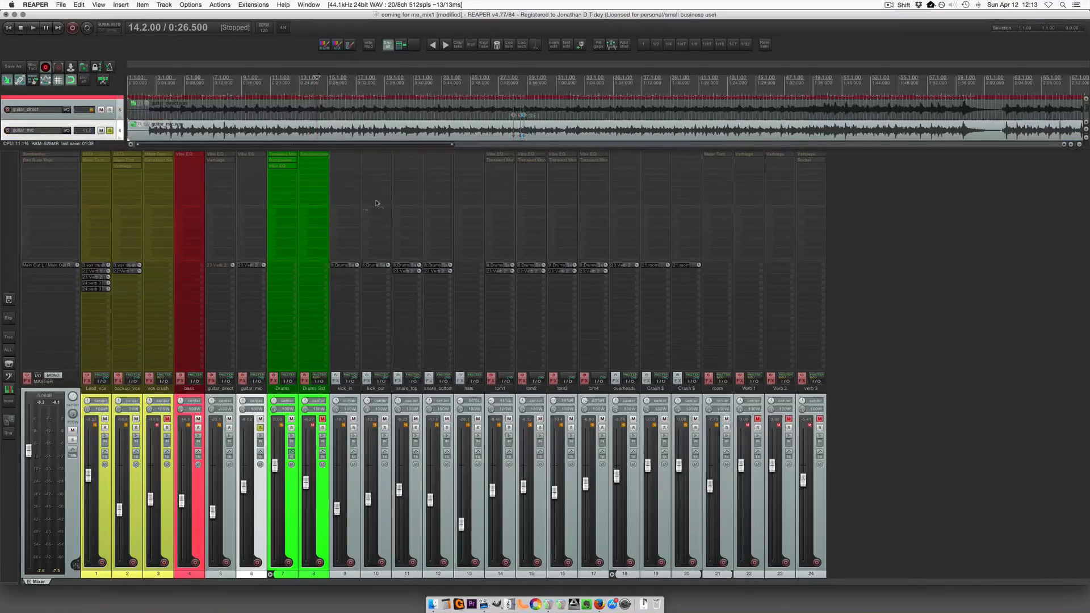
left_click(310, 130)
key("grave")
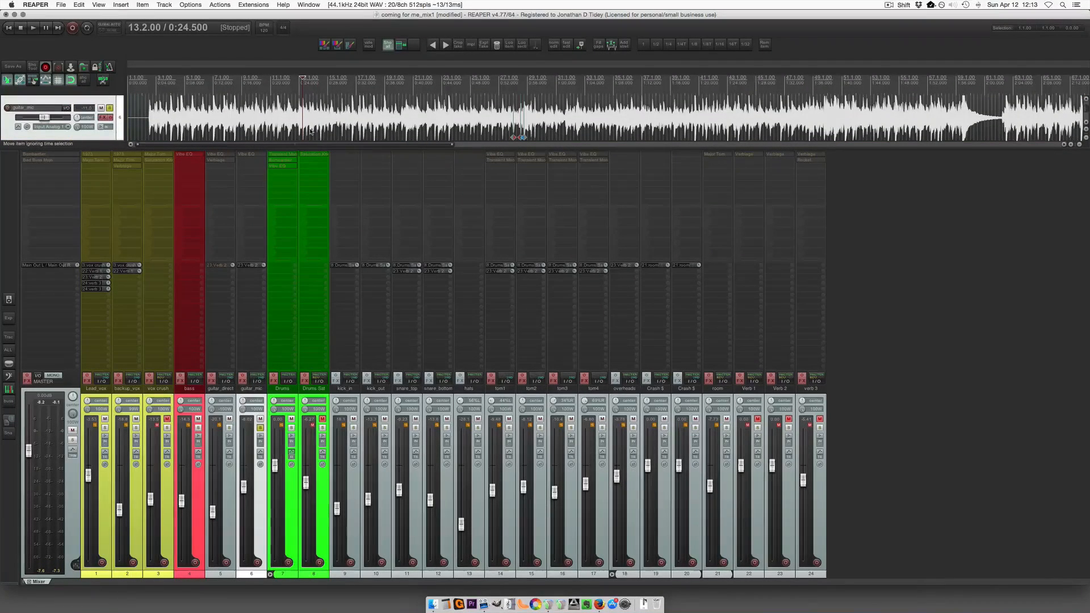
key("space")
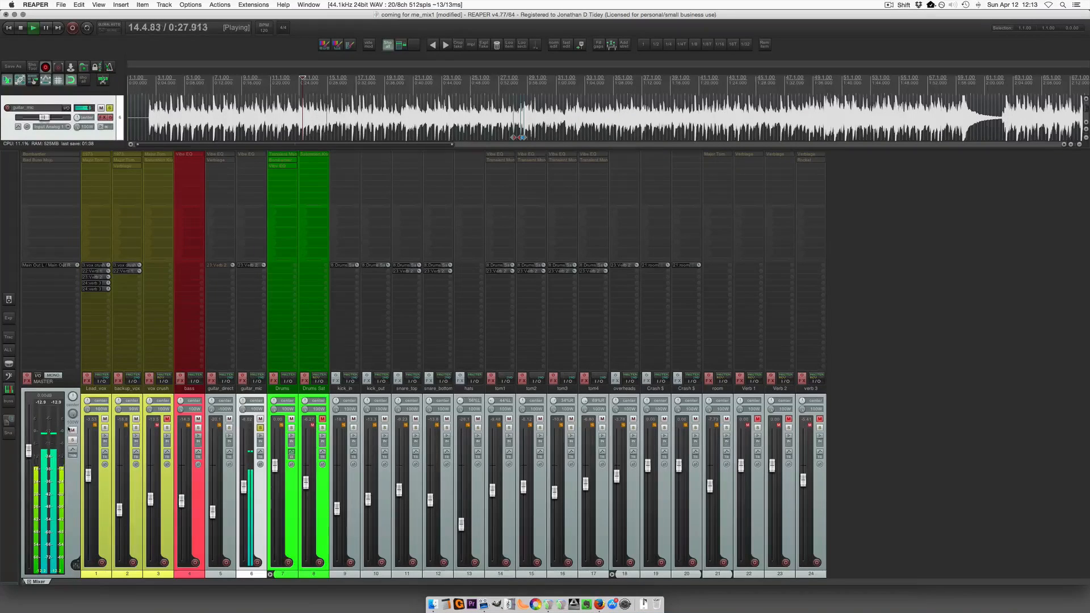
key("space")
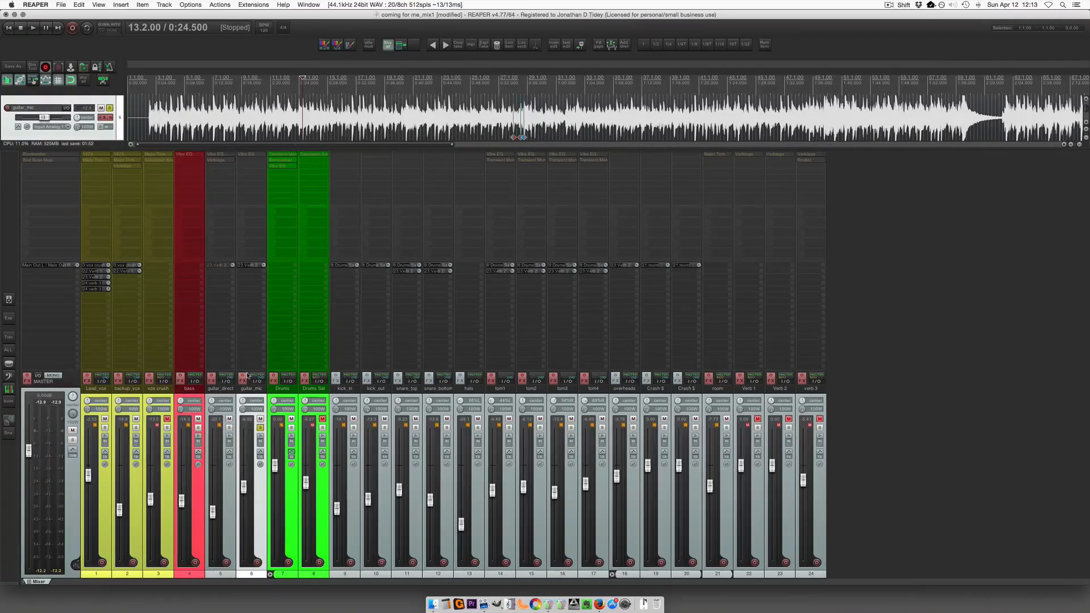
Open the Vibe EQ on the guitar_mic track and enable the track's effects.
scroll(245, 360, "right", 1)
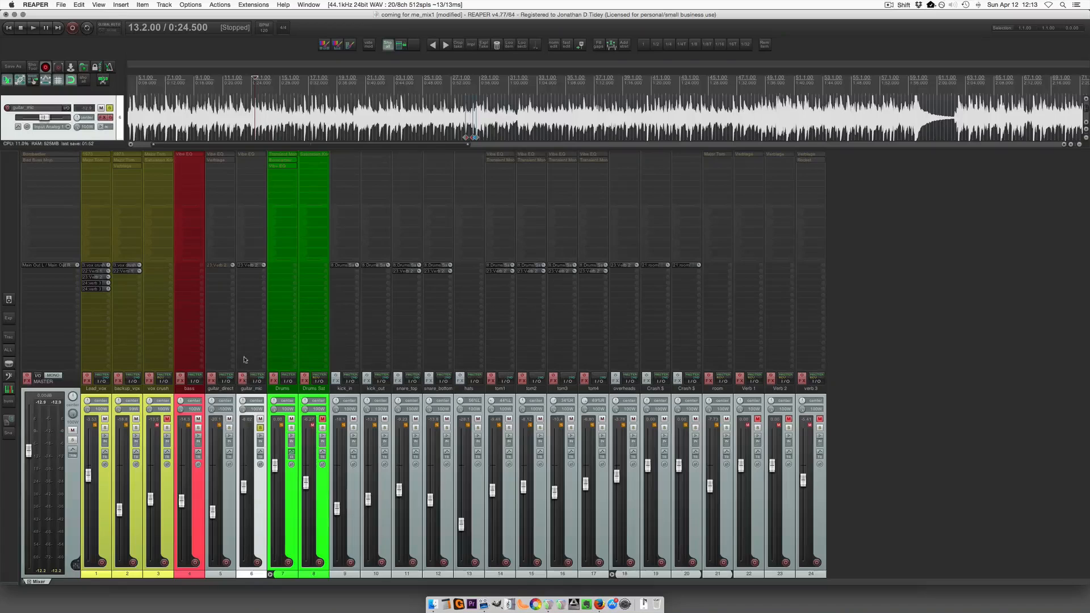
left_click(265, 155)
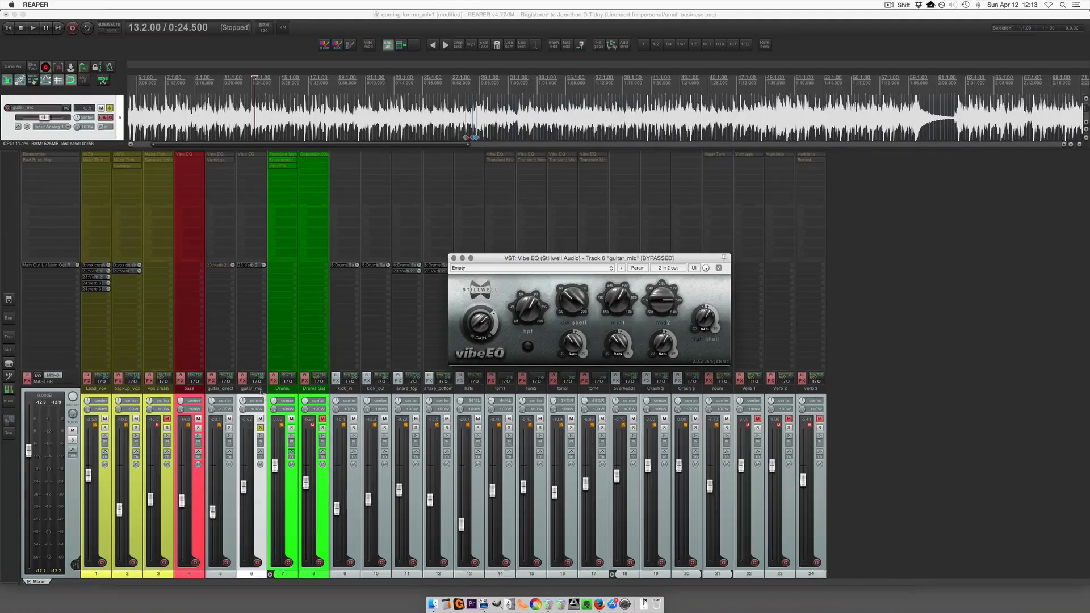
left_click(242, 376)
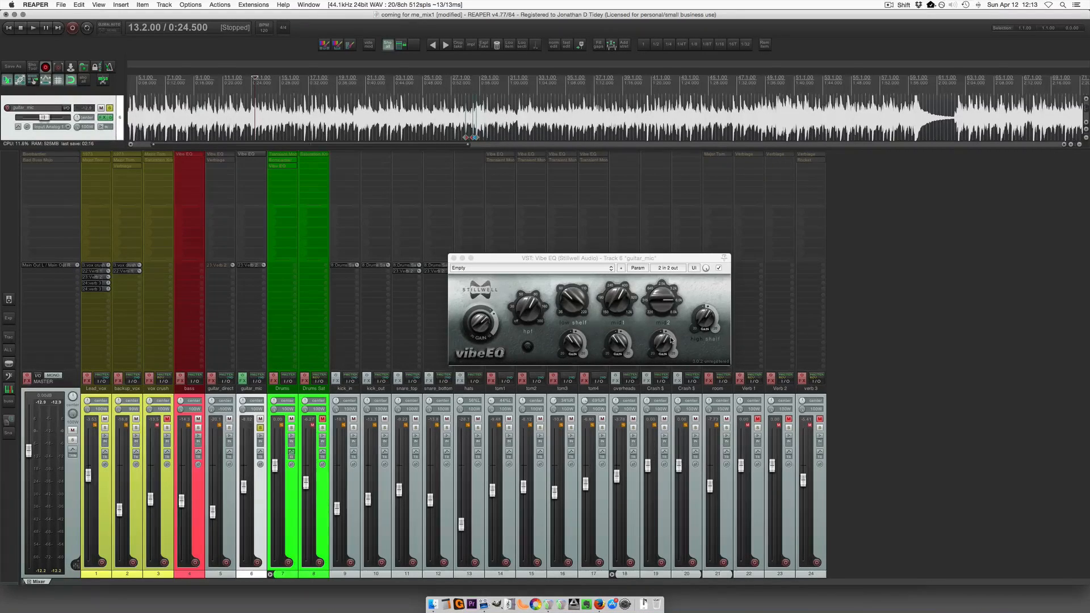
left_click(682, 356)
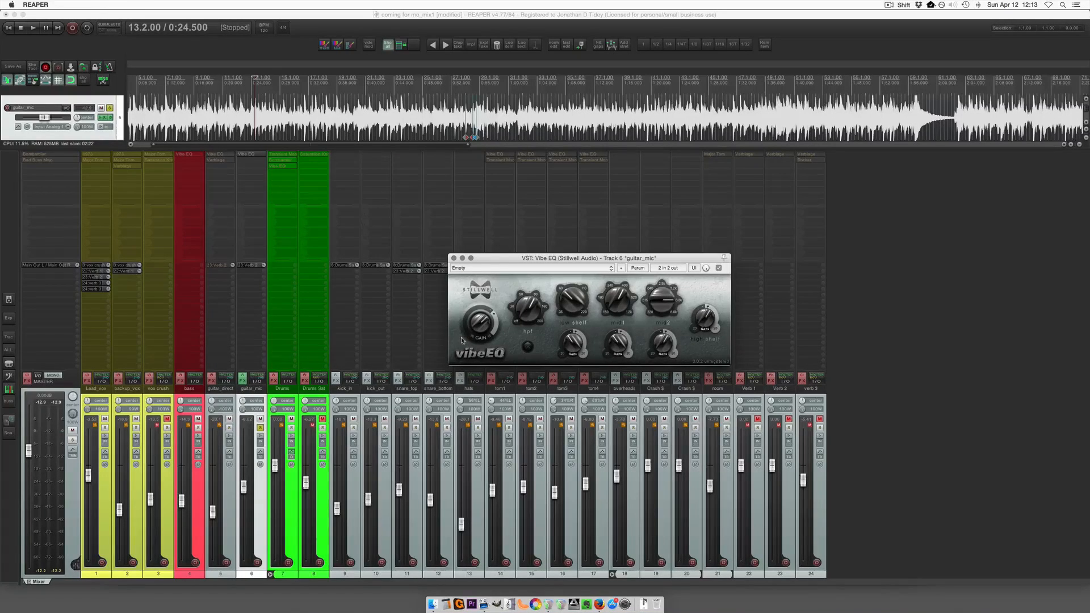
Play guitar_mic with its Vibe EQ window in view, comparing the sound with the effects bypassed and enabled.
left_click_drag(513, 257, 565, 244)
key("space")
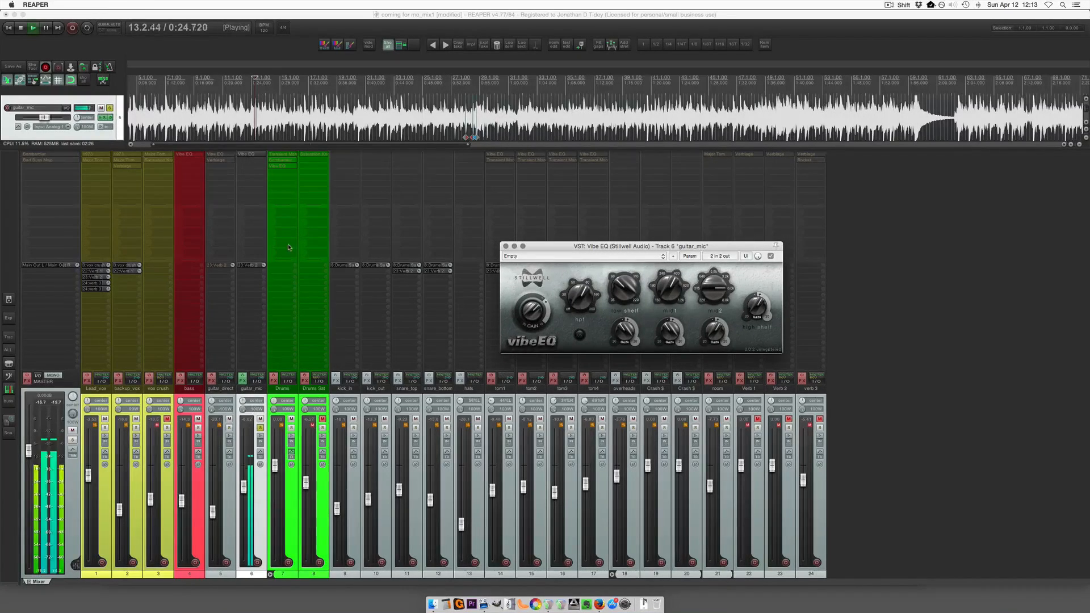
left_click(244, 377, "super")
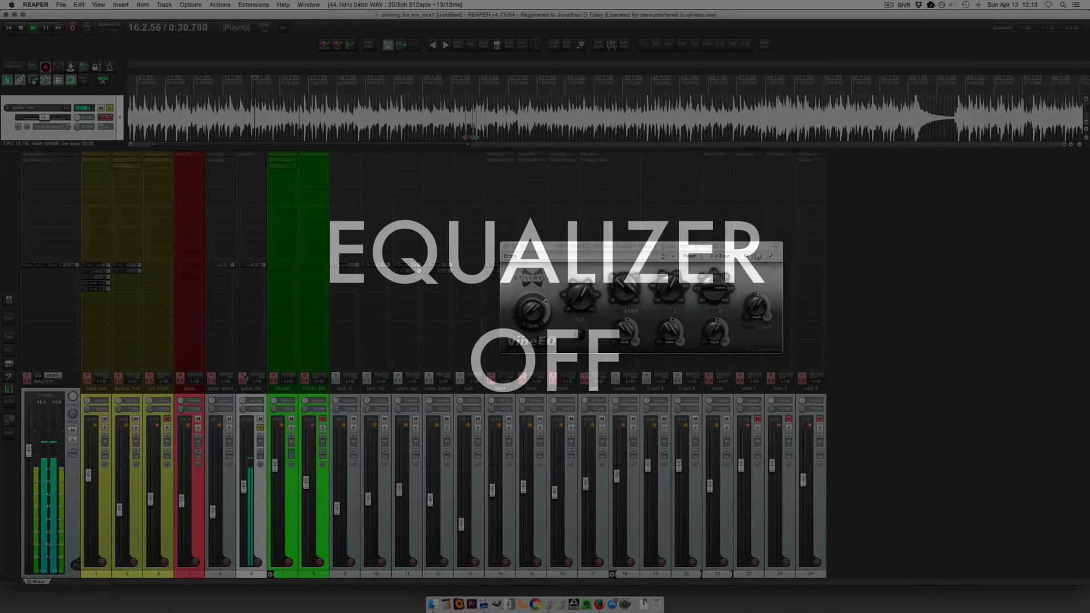
left_click(244, 377, "super")
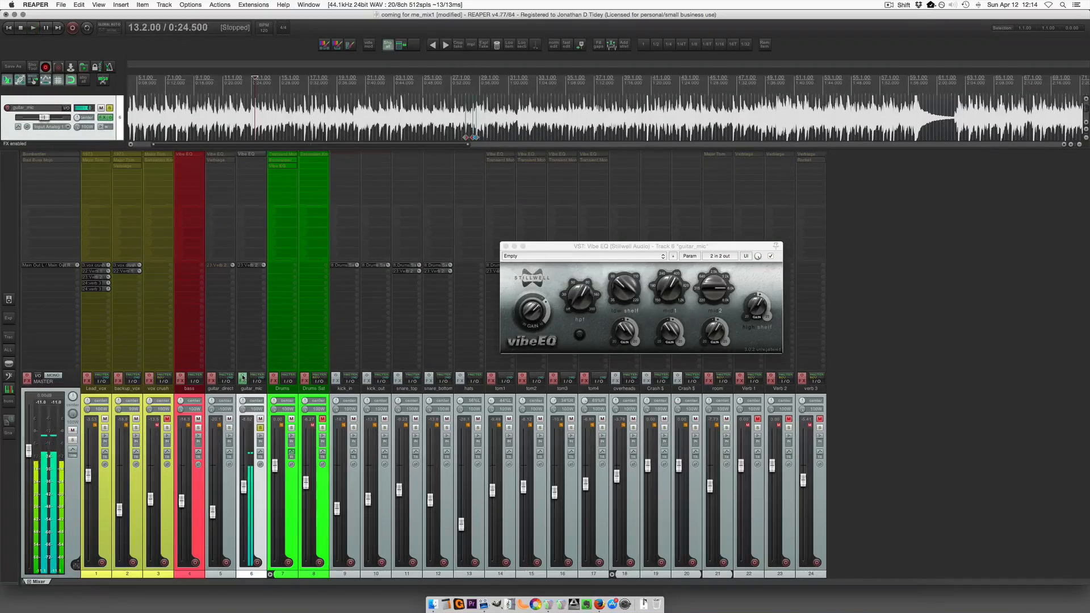
key("space")
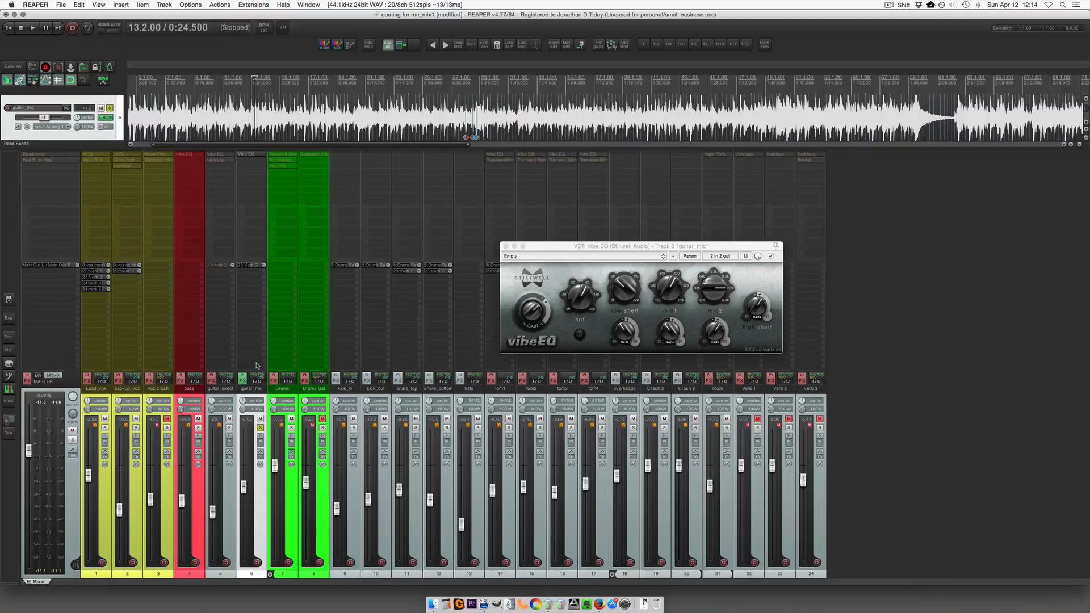
Unmute the Verb 2 track and open its Verbiage reverb with the track's effects enabled.
left_click_drag(570, 247, 412, 236)
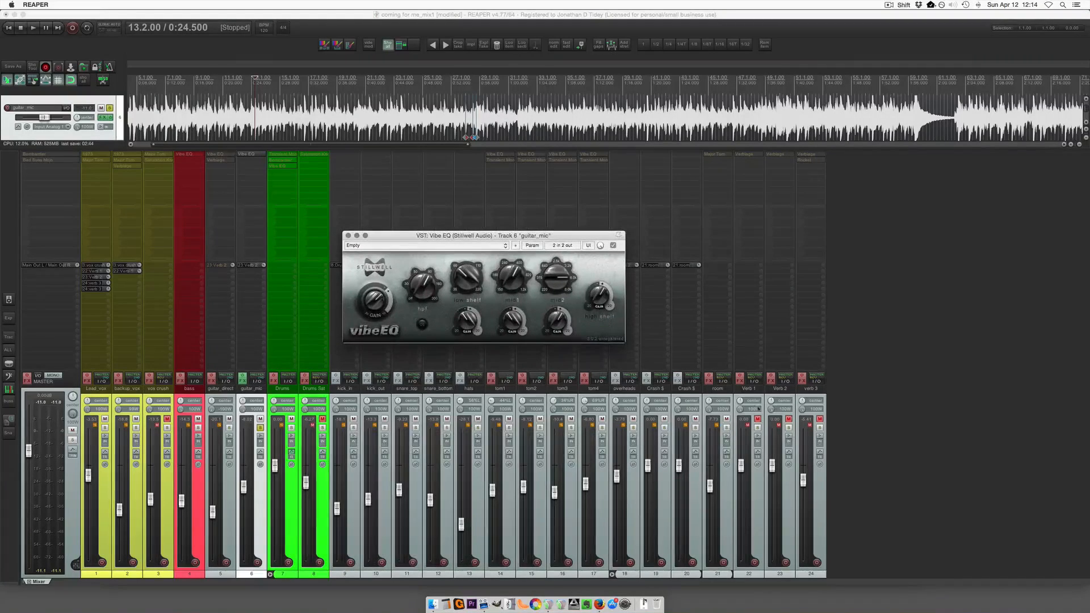
left_click(788, 419)
left_click(783, 155)
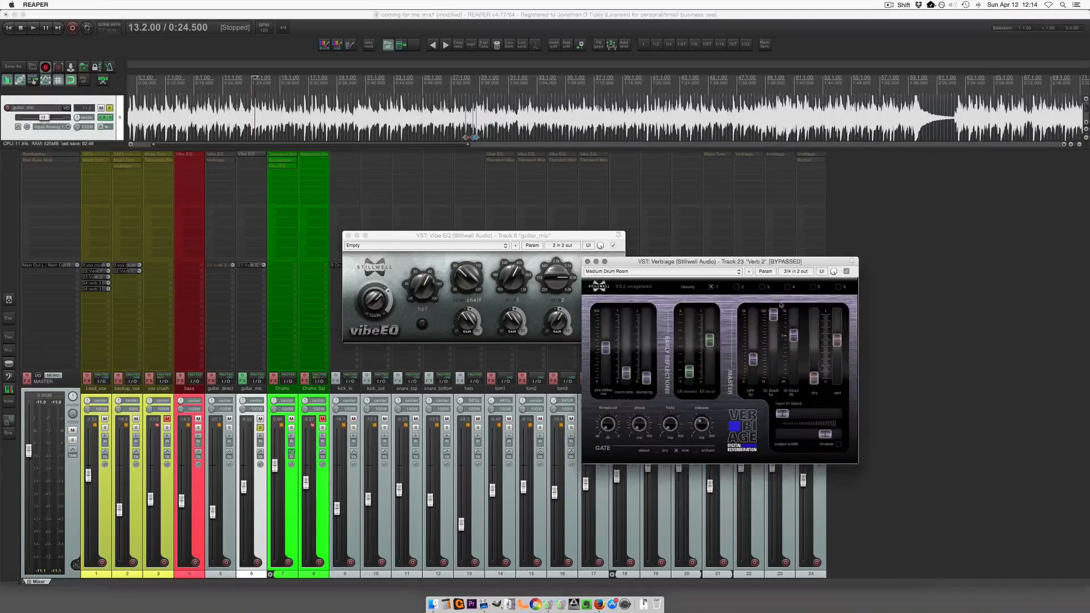
left_click_drag(780, 258, 481, 288)
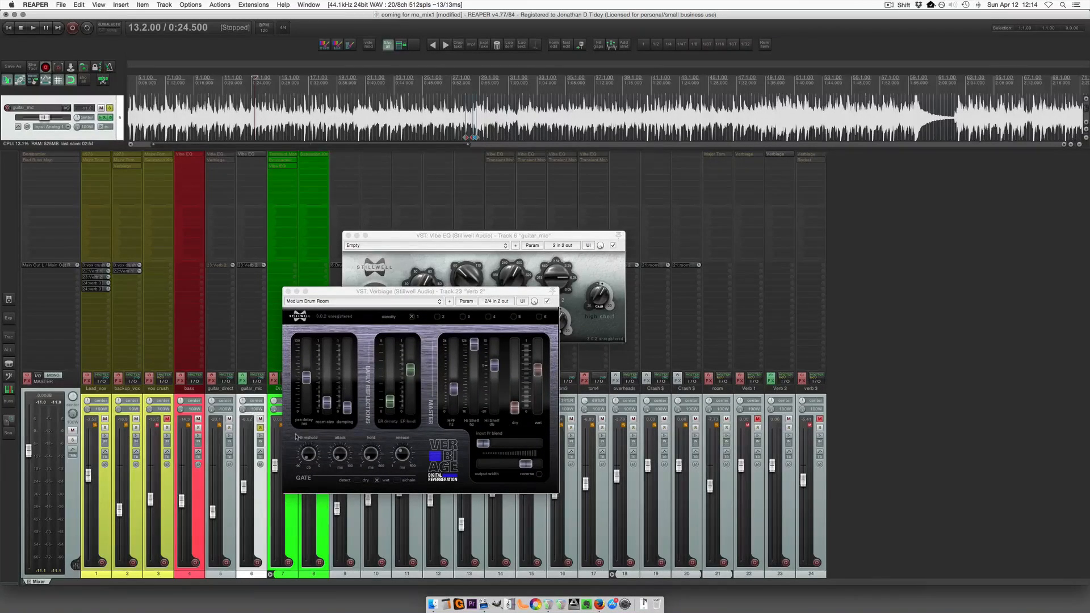
Play guitar_mic through the Verb 2 reverb, check Verbiage's pre-delay and room size, and close the plugin window.
key("space")
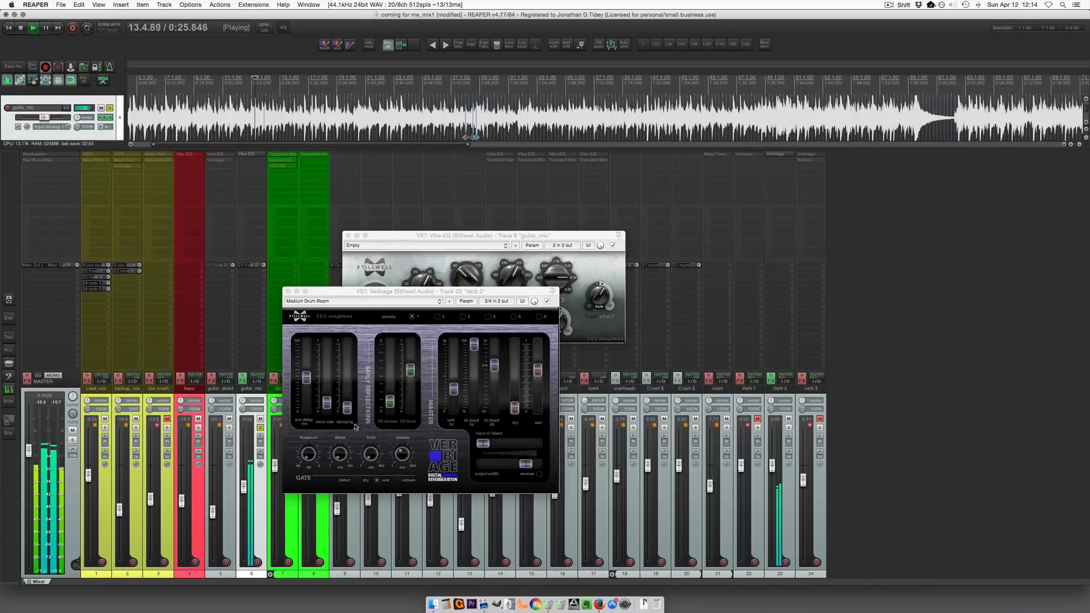
left_click(311, 379)
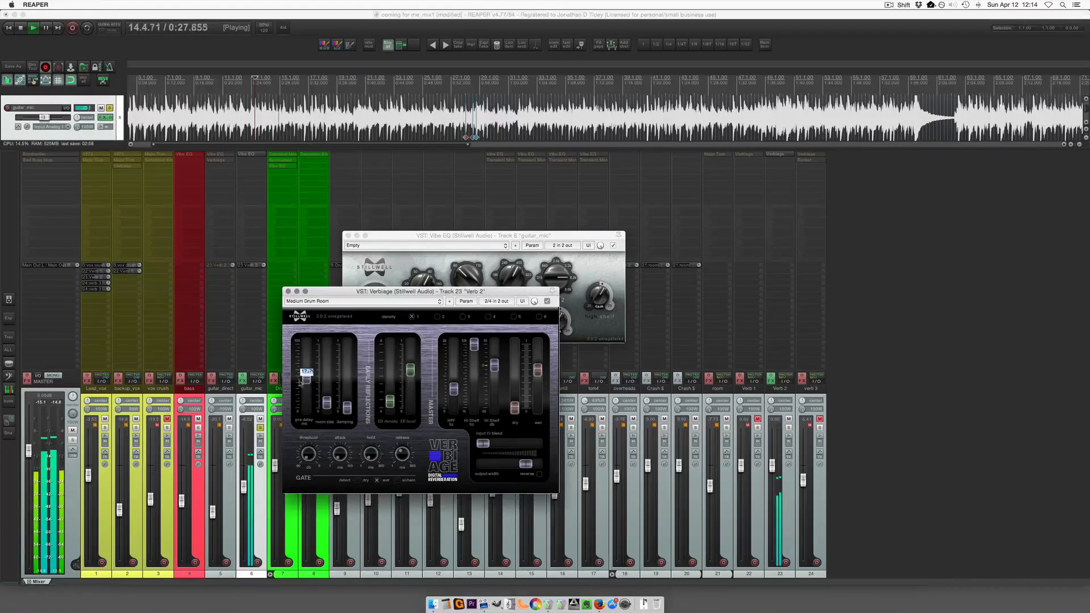
key("space")
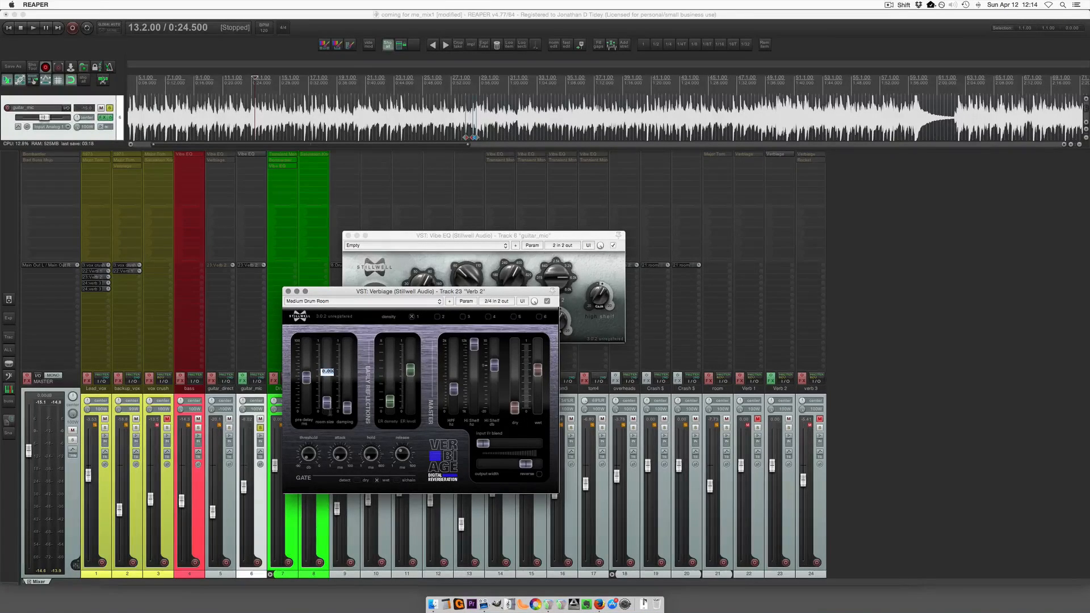
key("Escape")
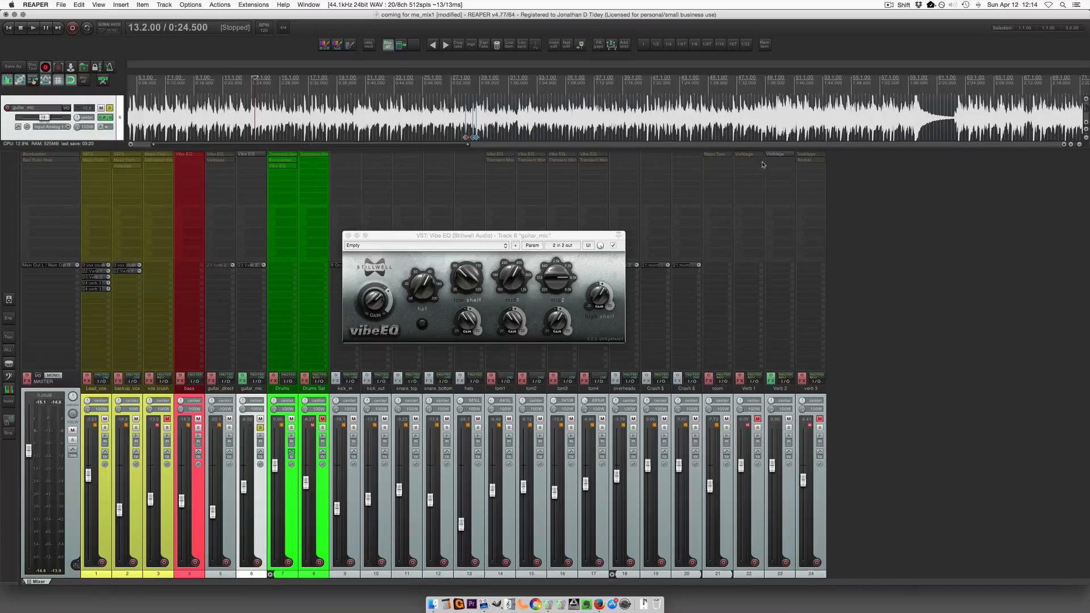
Reopen the Verbiage reverb on Verb 2 and play guitar_mic, toggling Verb 2's mute to compare the sound.
left_click(771, 156)
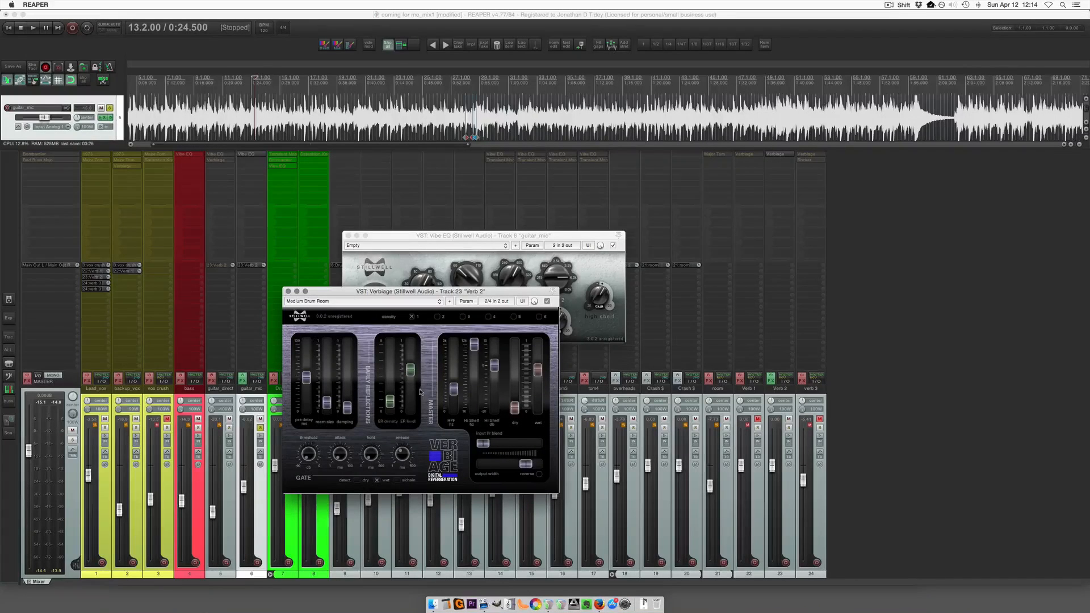
key("space")
left_click_drag(348, 291, 439, 238)
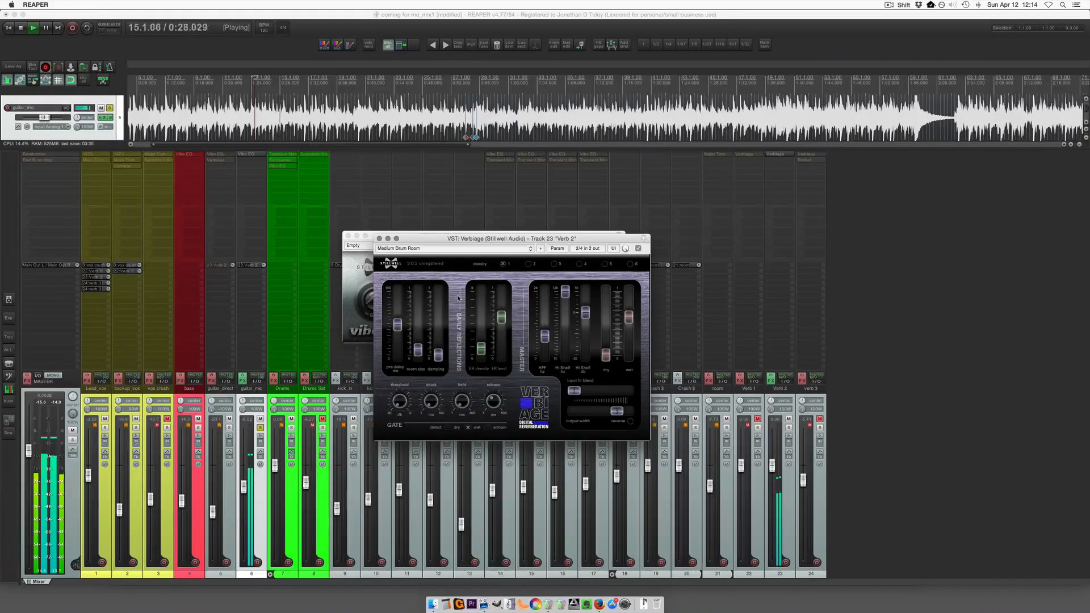
left_click(789, 419)
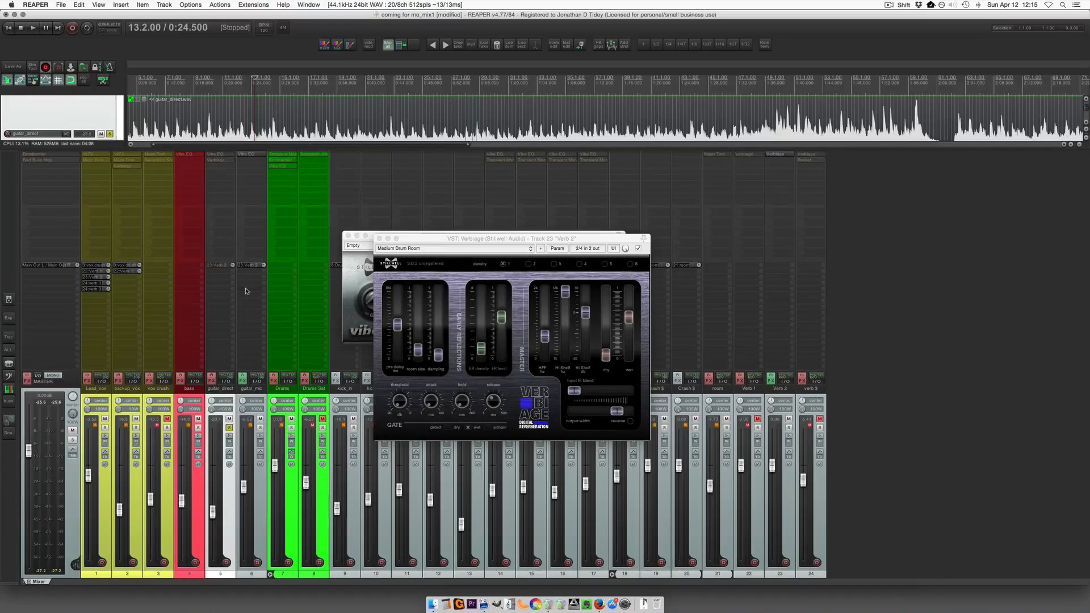
Audition the soloed guitar_direct track without and with its effects, arranging its Vibe EQ and Verbiage windows for viewing.
scroll(245, 291, "left", 1)
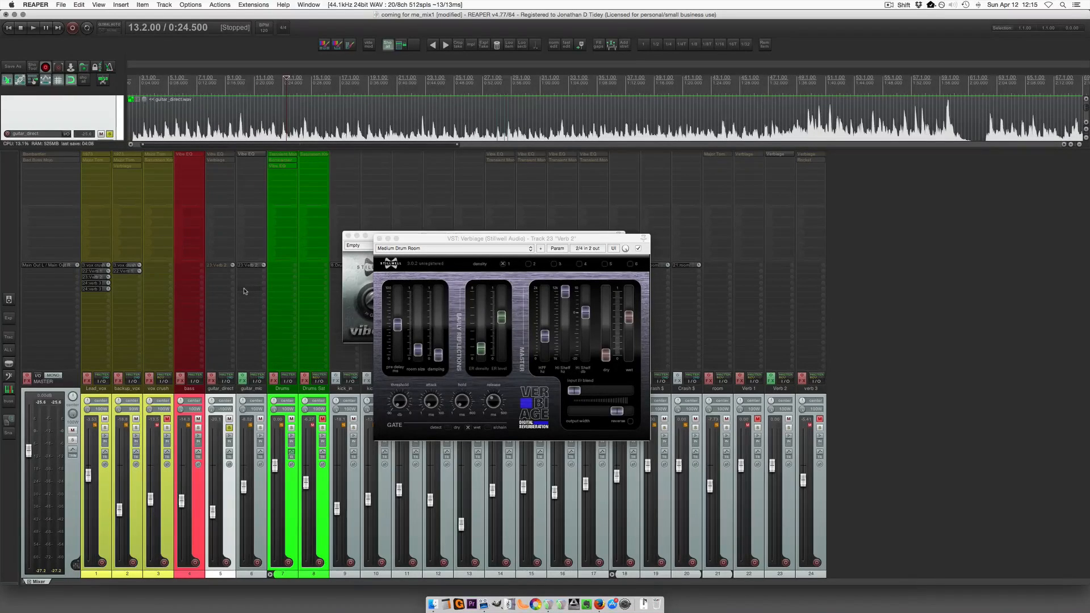
key("space")
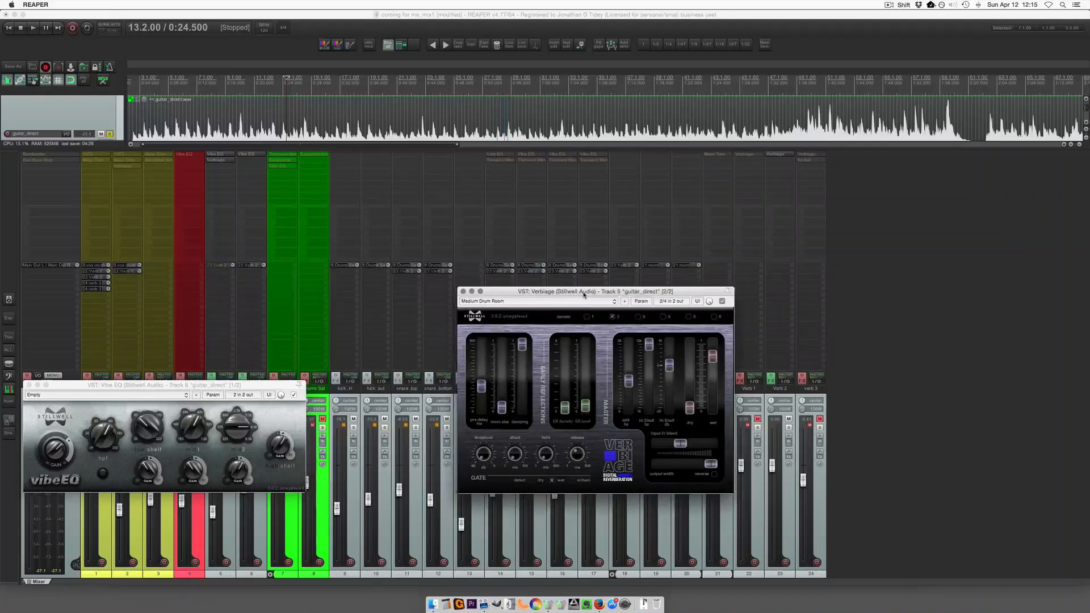
left_click_drag(584, 294, 577, 296)
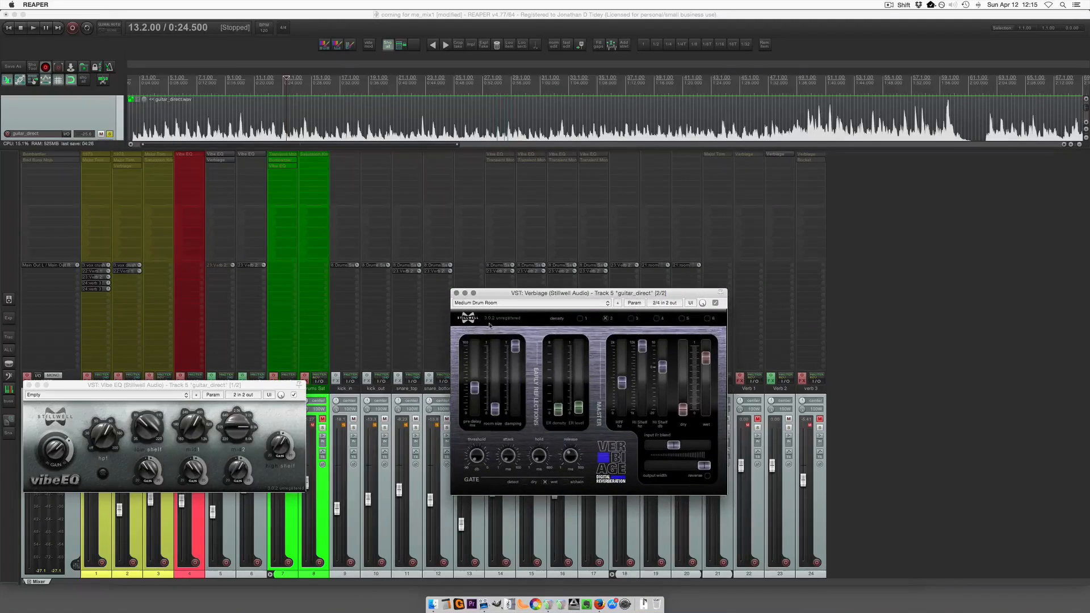
left_click_drag(274, 384, 393, 304)
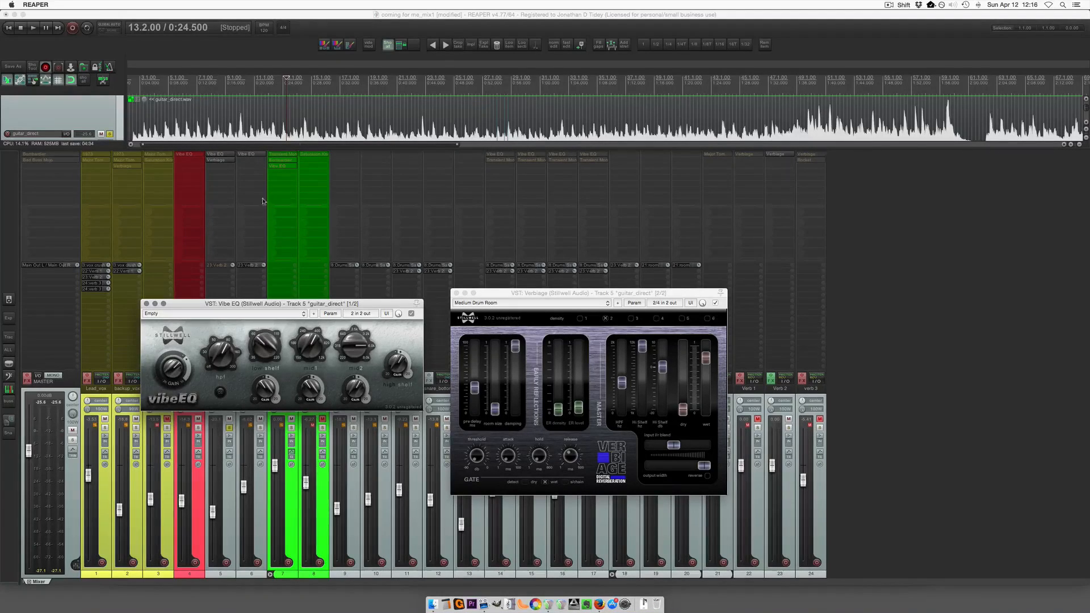
left_click_drag(274, 304, 389, 225)
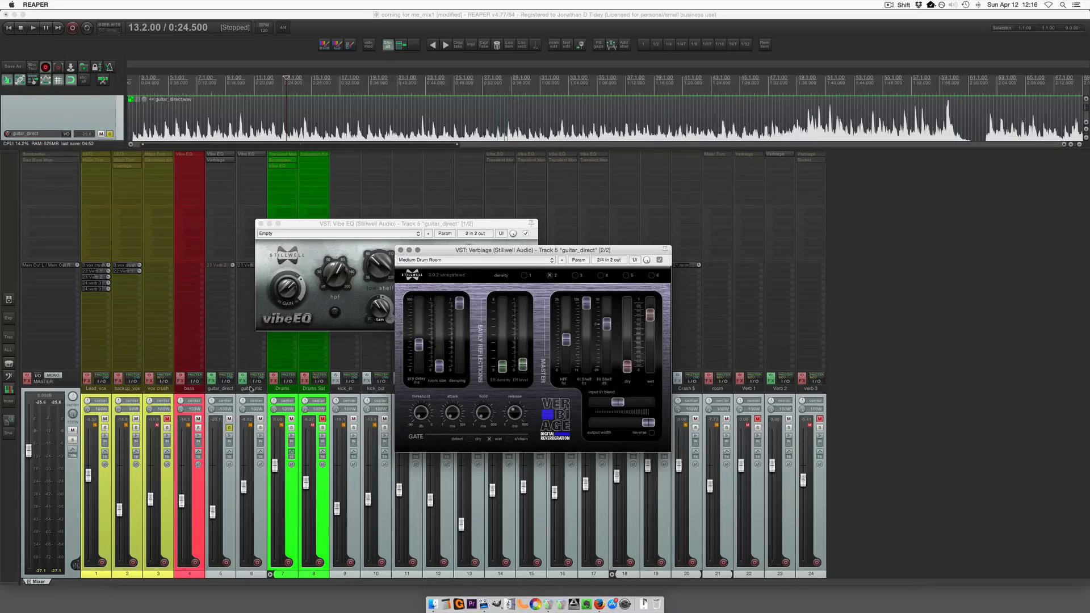
key("space")
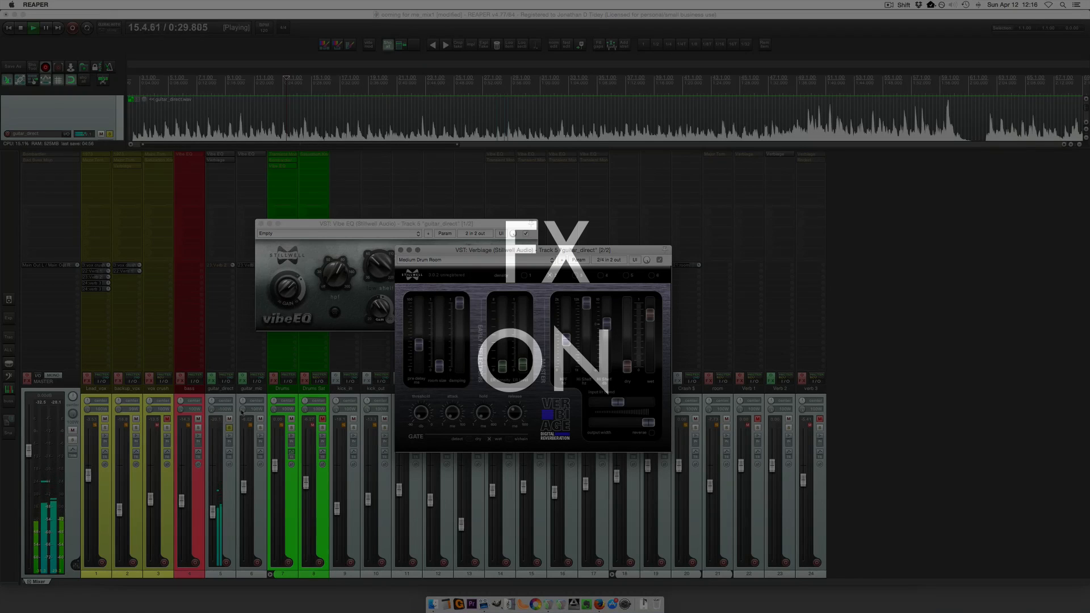
key("space")
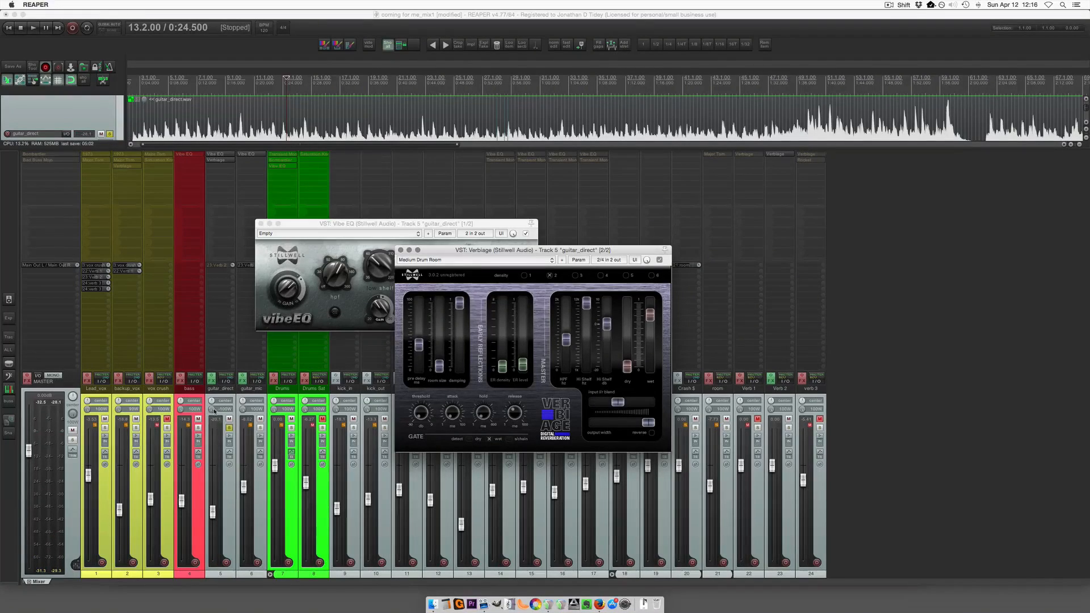
Solo guitar_mic together with guitar_direct and play them, toggling guitar_direct's solo to compare the blend with and without it.
left_click(259, 426)
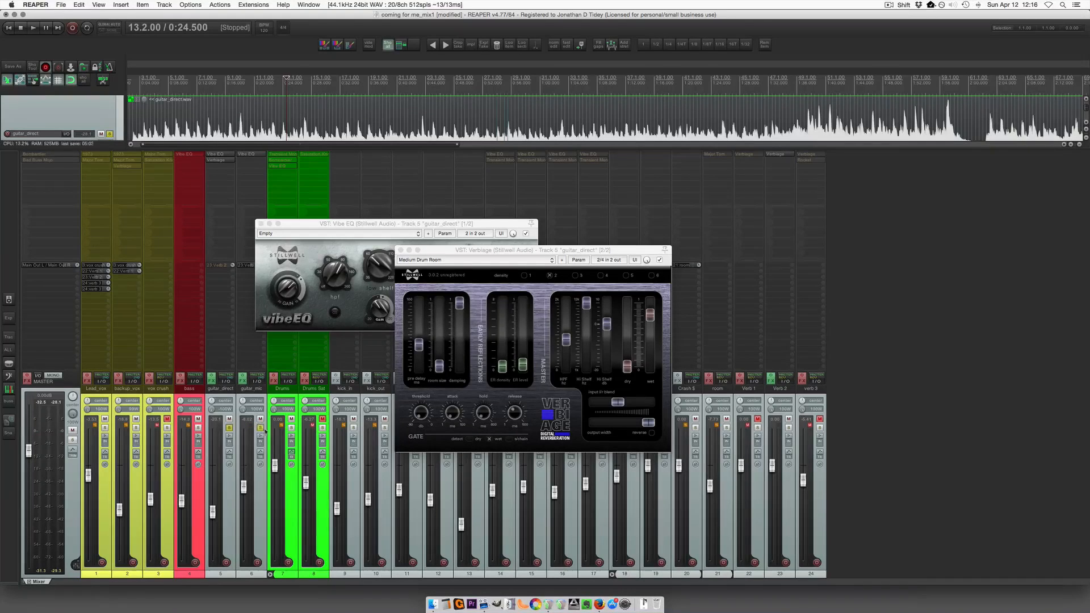
key("space")
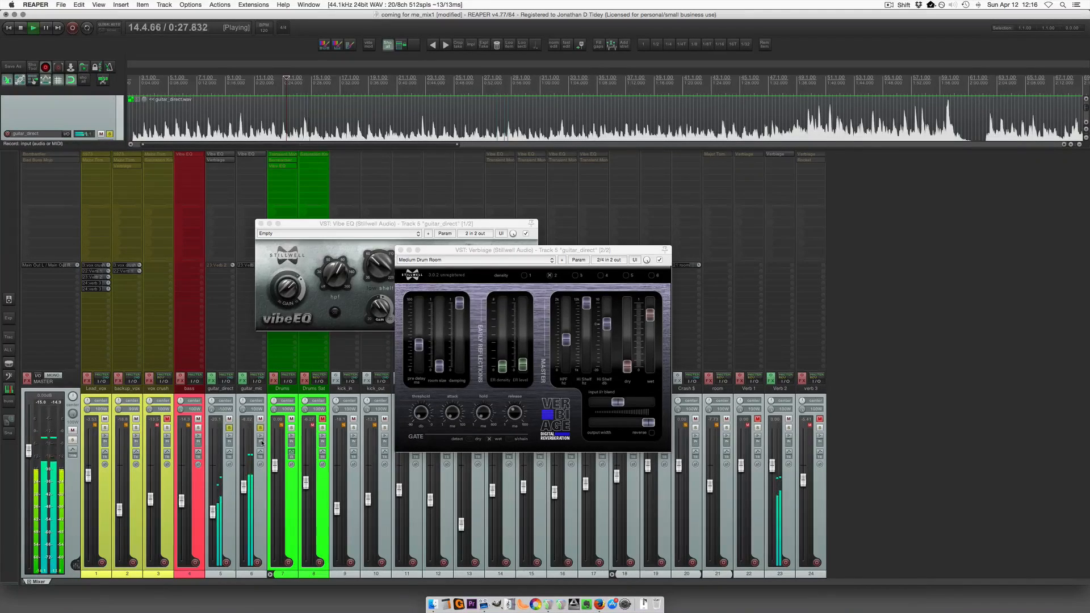
left_click(229, 427)
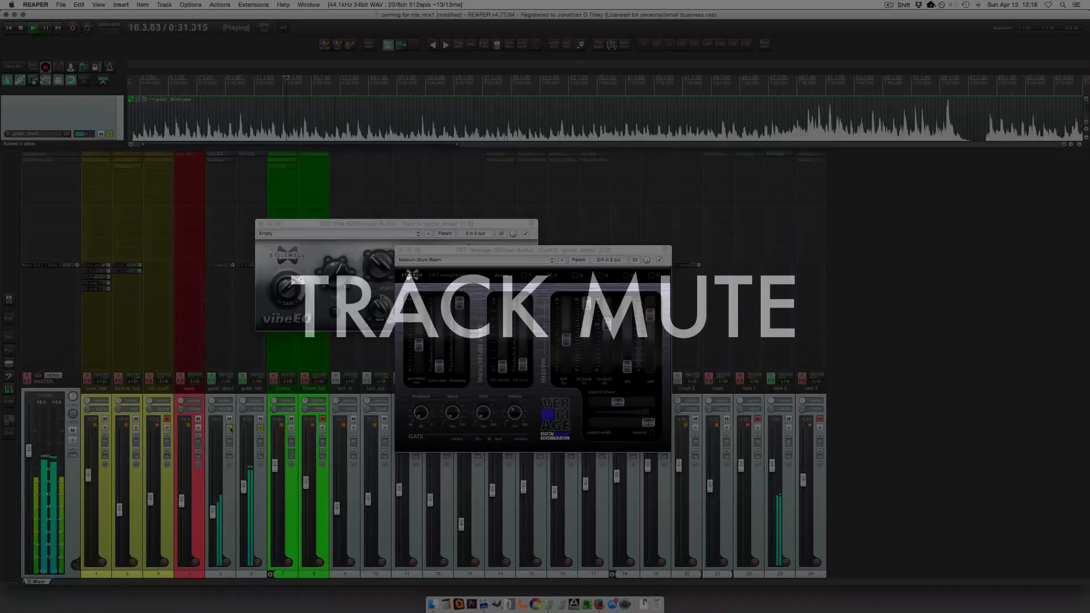
left_click(230, 428)
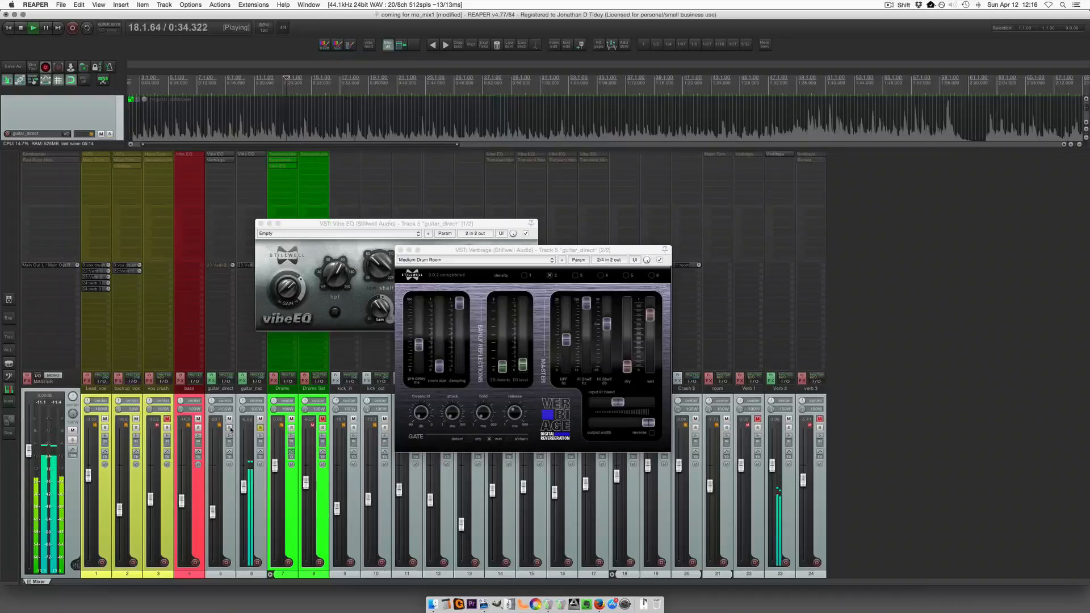
left_click(229, 428)
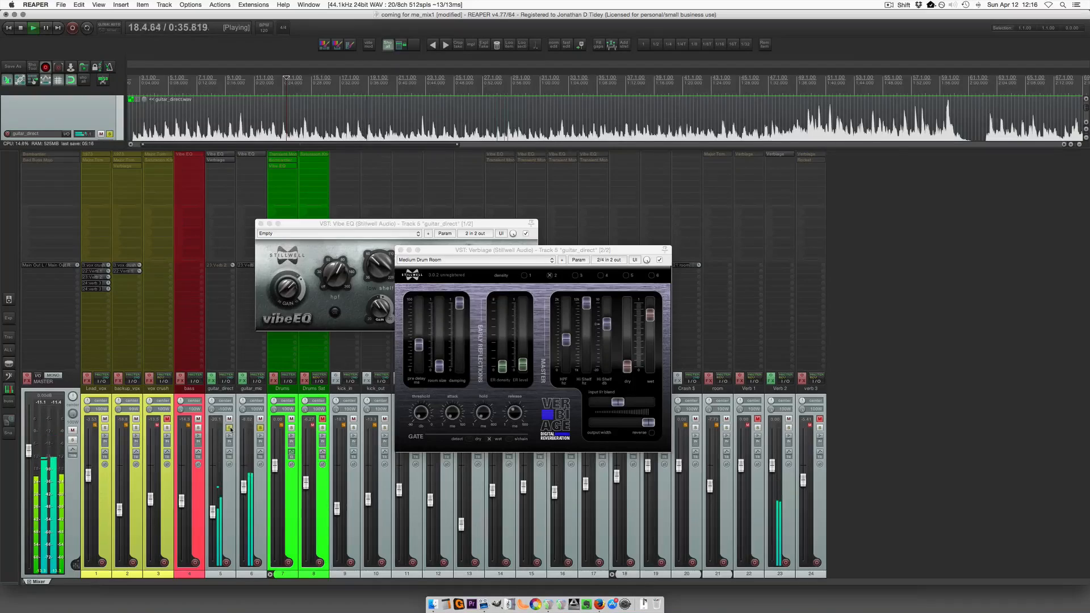
key("space")
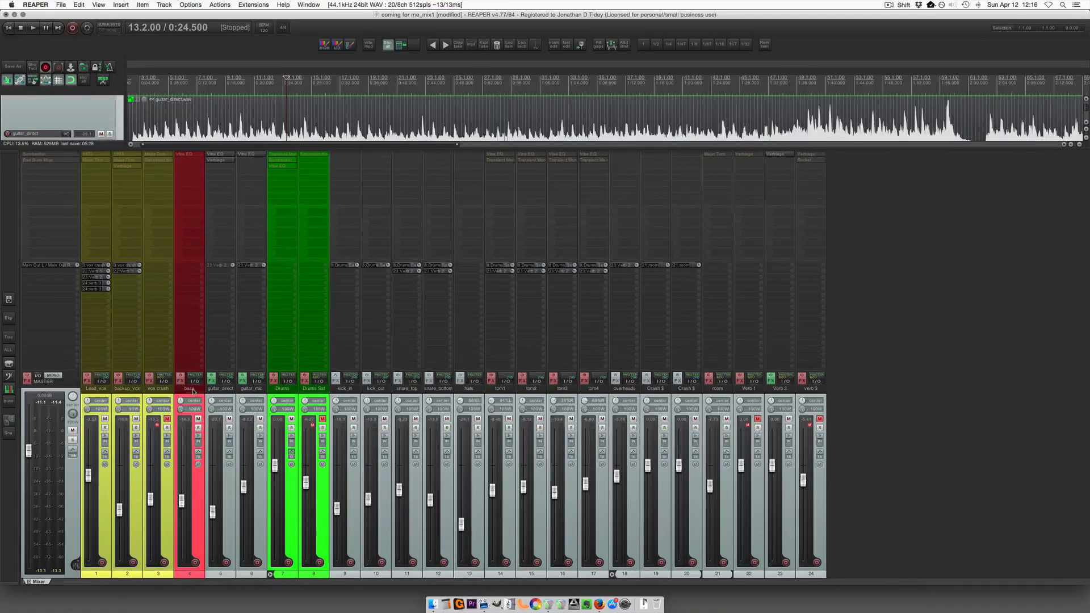
Open the Vibe EQ on the bass track and play the soloed bass with the EQ bypassed.
left_click(193, 391)
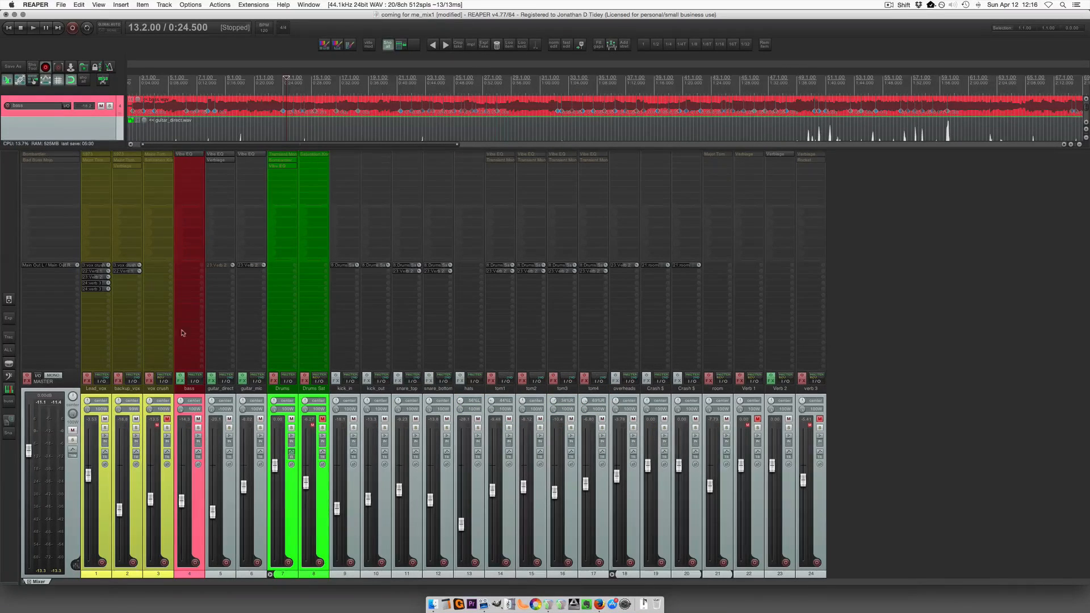
left_click(188, 155)
left_click(597, 230)
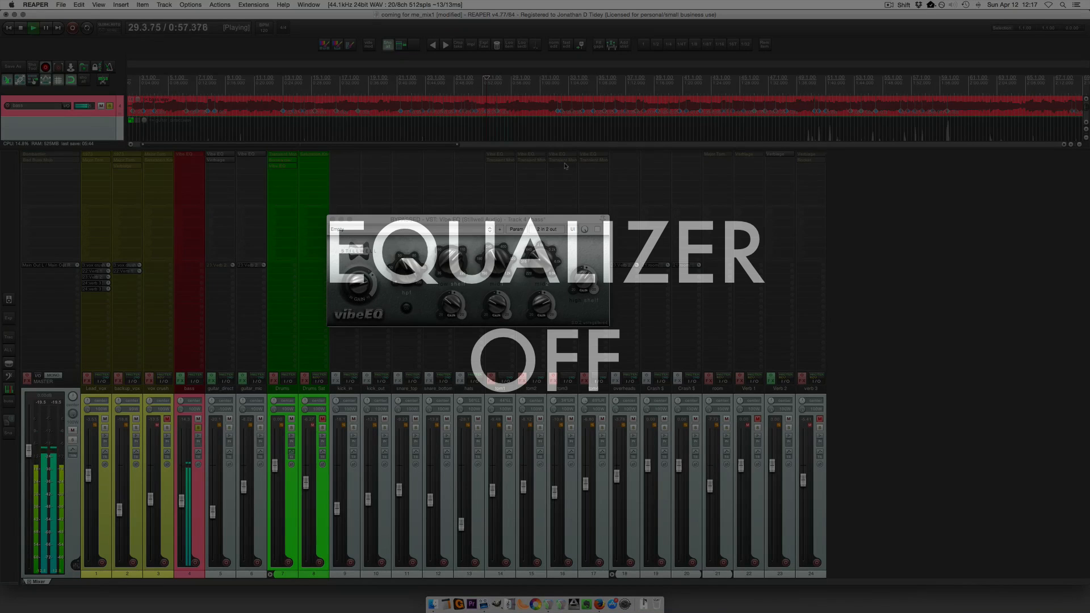
key("space")
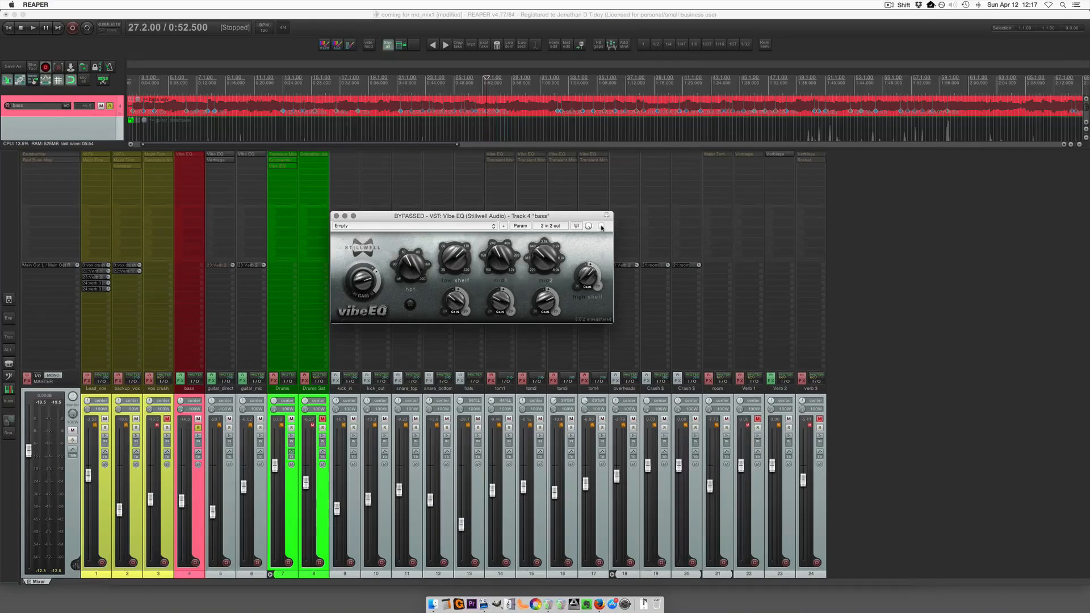
Take the bass track's Vibe EQ out of bypass and play the soloed bass through it.
left_click(601, 225)
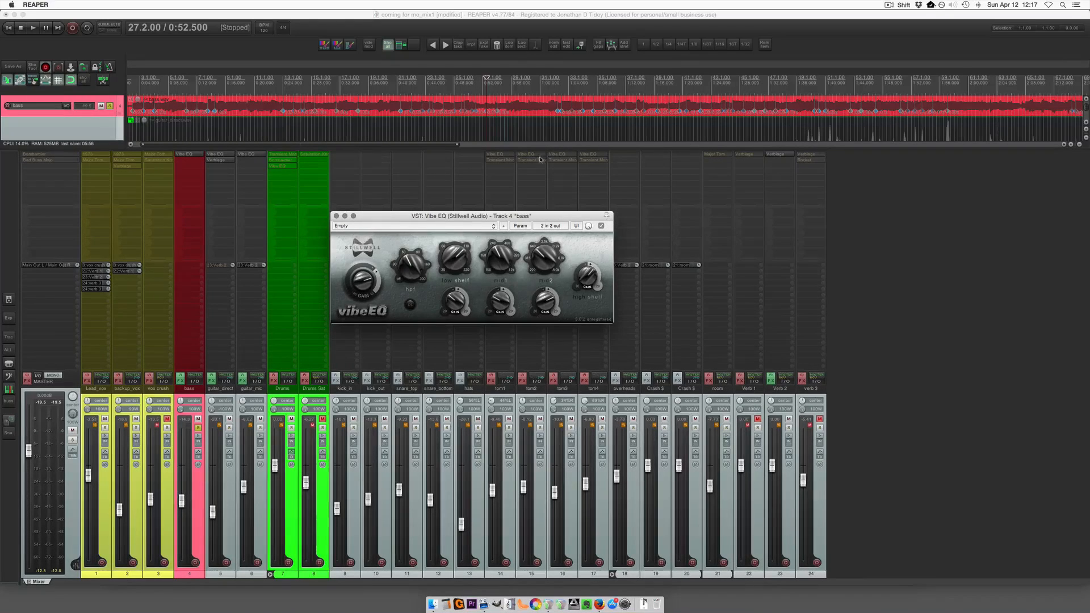
left_click(491, 32)
key("space")
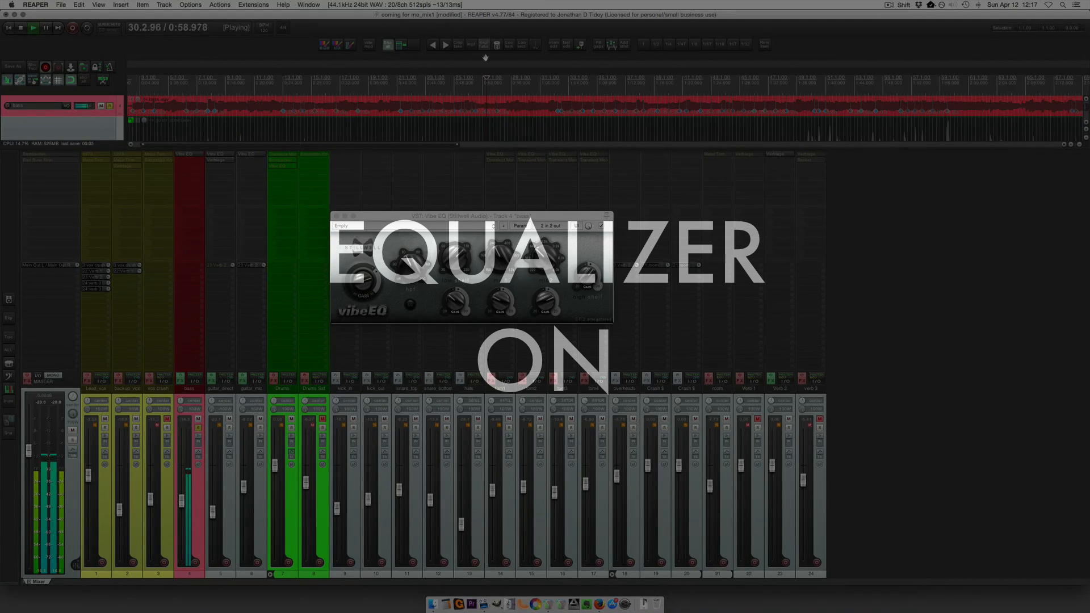
key("space")
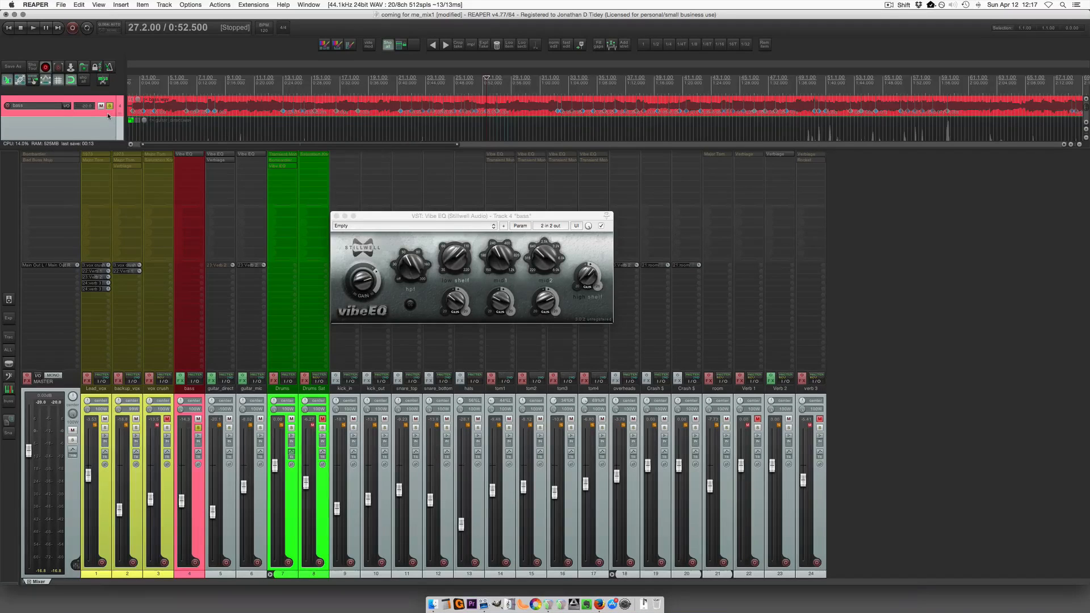
Enlarge the bass track, examine the stretch markers in the bass and guitar recordings, and close the Vibe EQ window.
left_click_drag(107, 115, 107, 142)
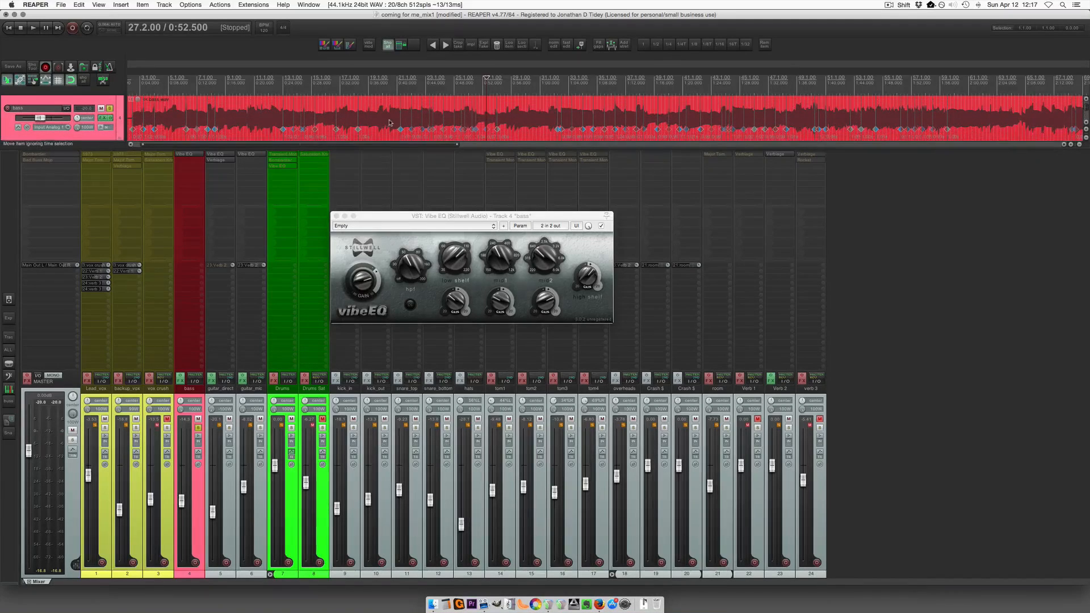
left_click(411, 123)
scroll(412, 123, "up", 1)
scroll(452, 129, "up", 2)
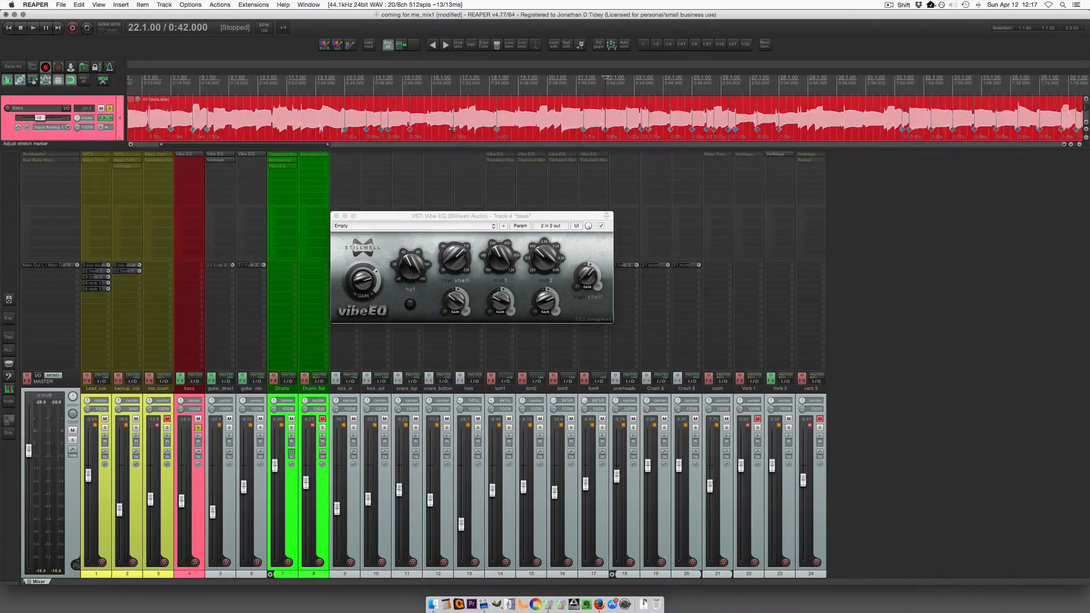
scroll(453, 130, "down", 3)
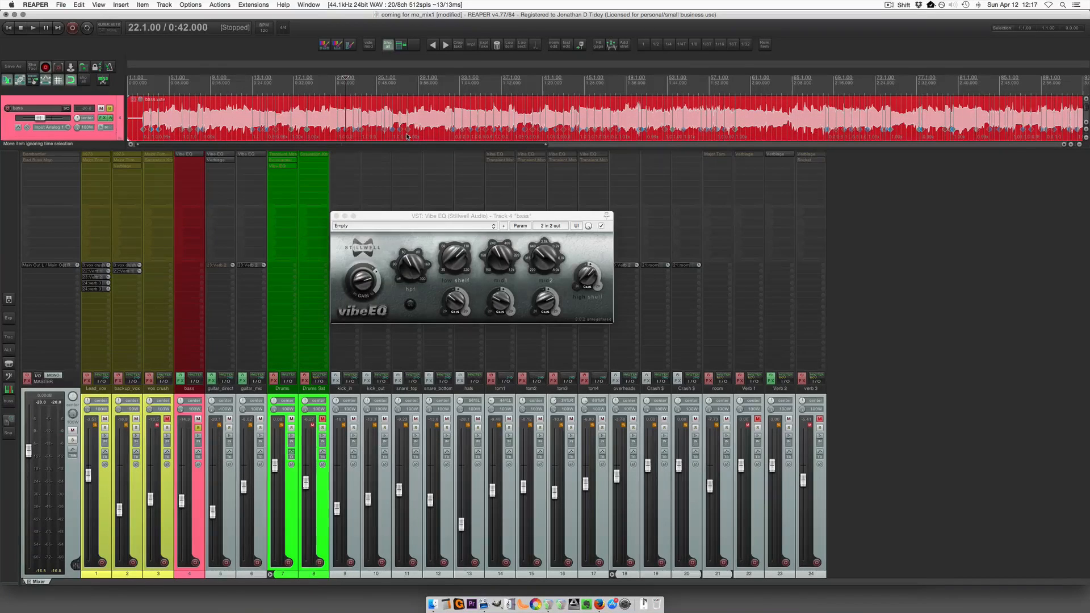
scroll(407, 135, "up", 5)
scroll(410, 133, "down", 10)
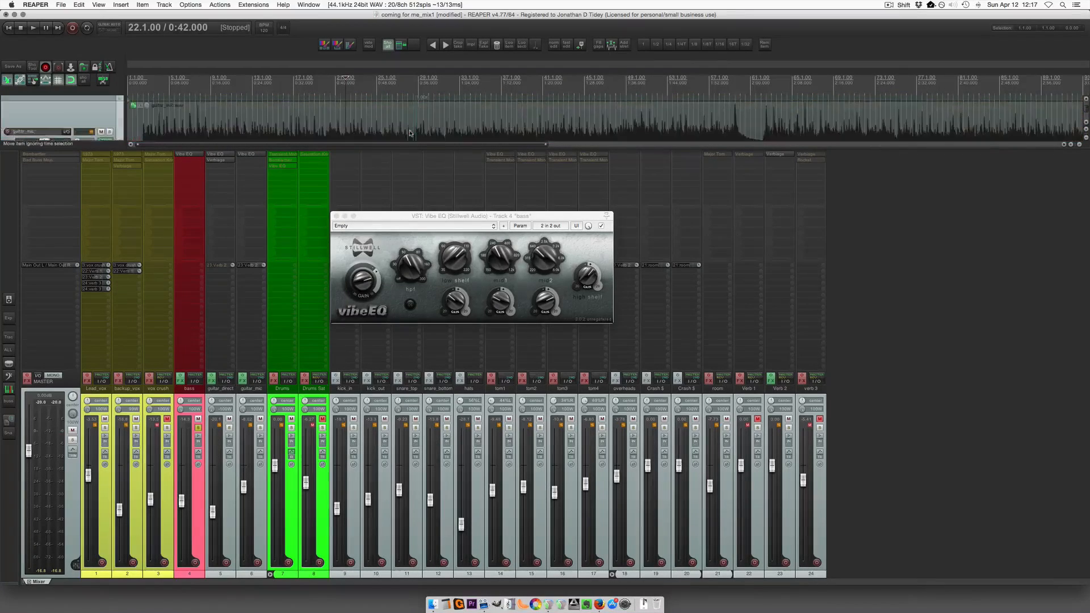
scroll(410, 133, "down", 3)
scroll(417, 136, "down", 5)
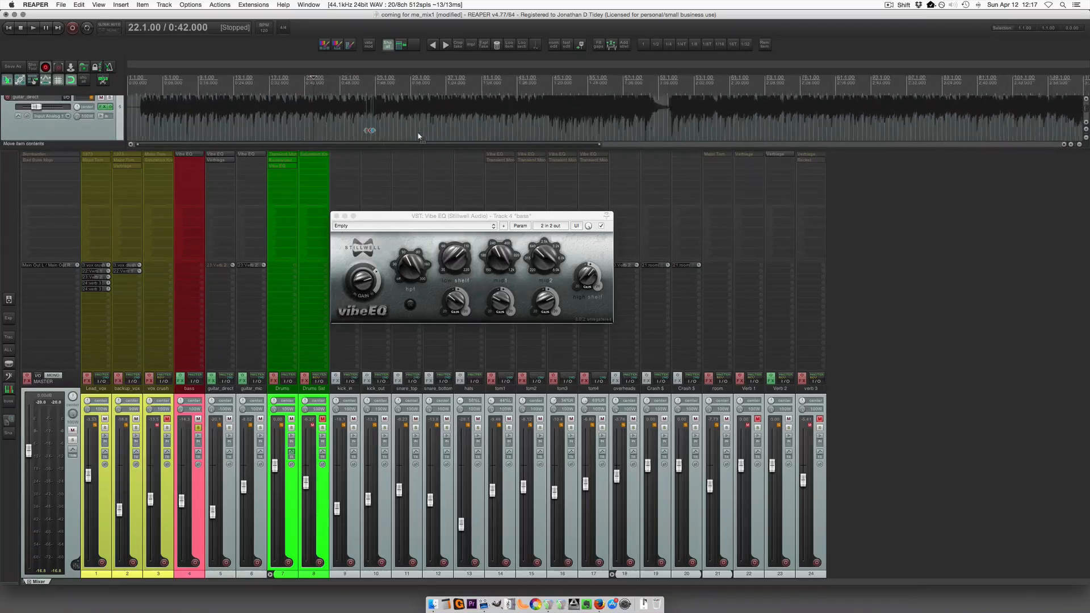
scroll(418, 136, "up", 6)
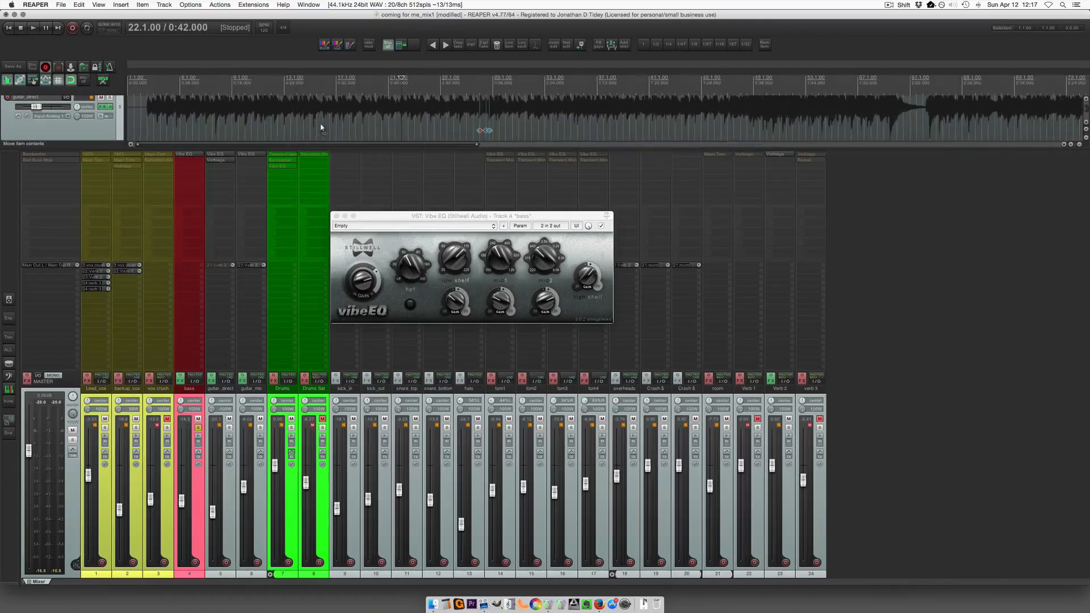
left_click(412, 216)
left_click(336, 217)
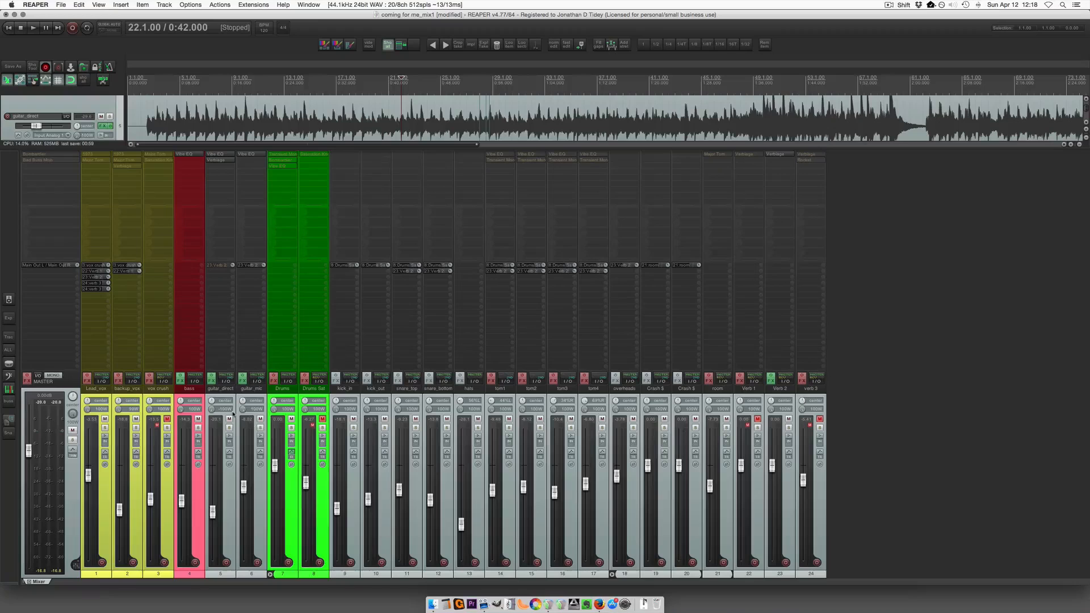
Select the Lead_vox track, place the play cursor at 50.1.00, and play the soloed vocal without its effects.
left_click(106, 483)
double_click(106, 484)
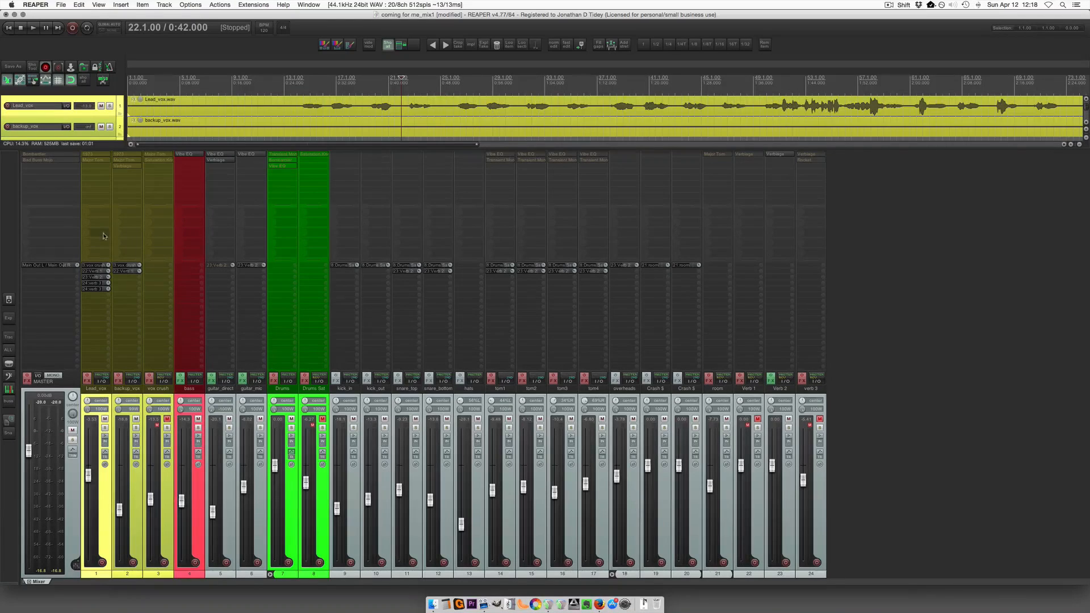
scroll(669, 107, "down", 5)
left_click(384, 79)
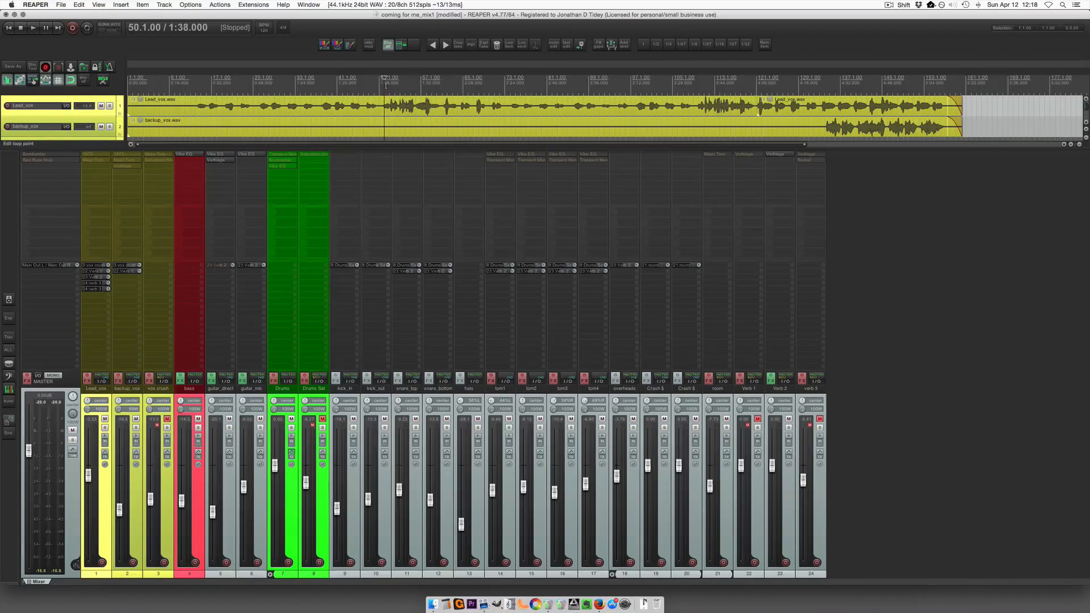
key("space")
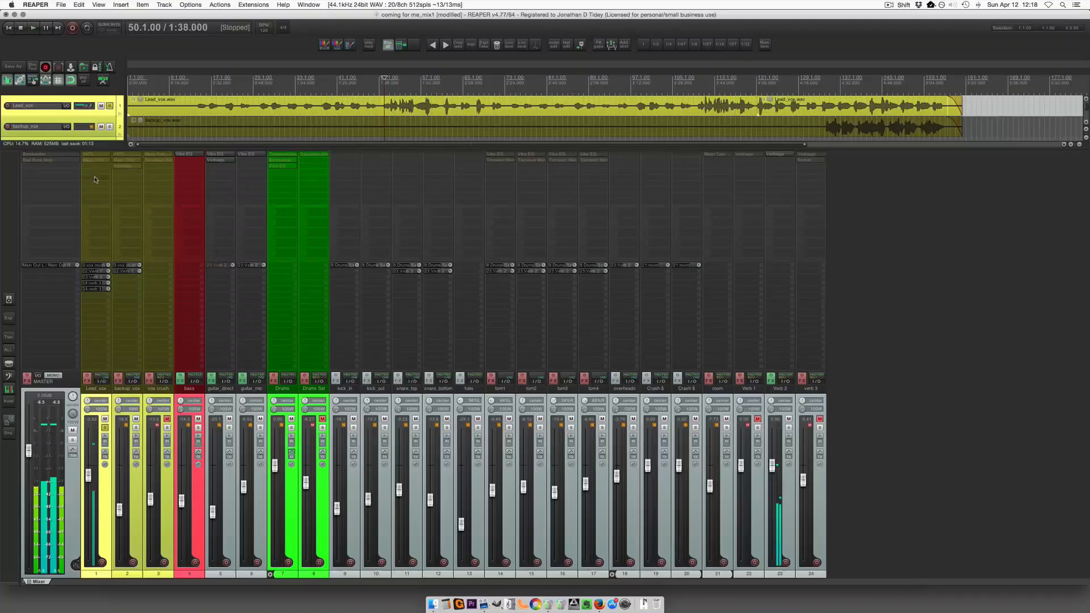
key("space")
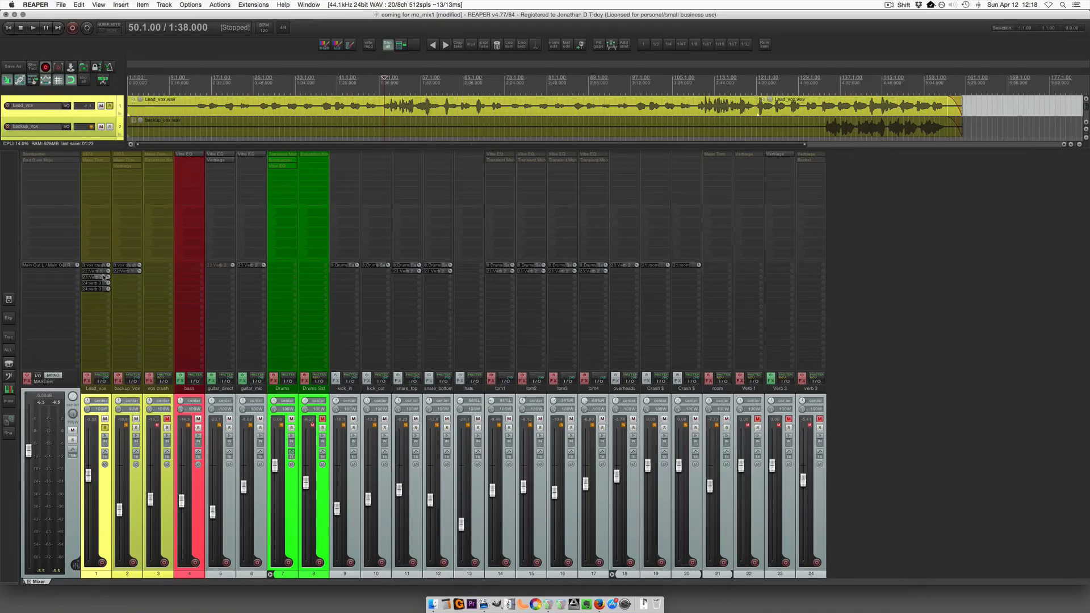
Open the 1973 EQ on Lead_vox with the track's effects enabled and take the EQ out of bypass.
left_click(166, 476)
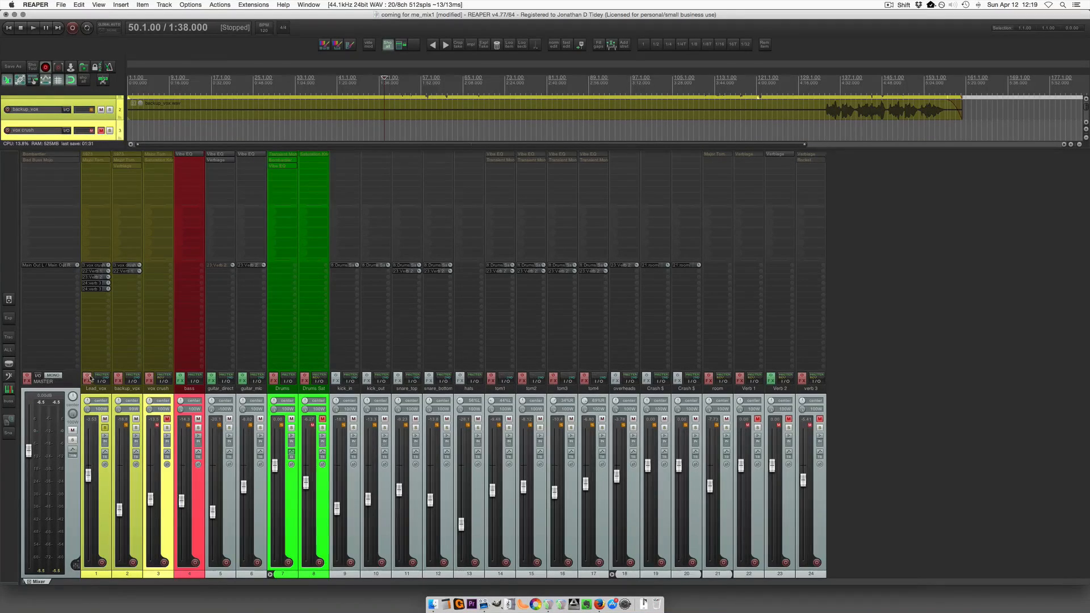
left_click(97, 155)
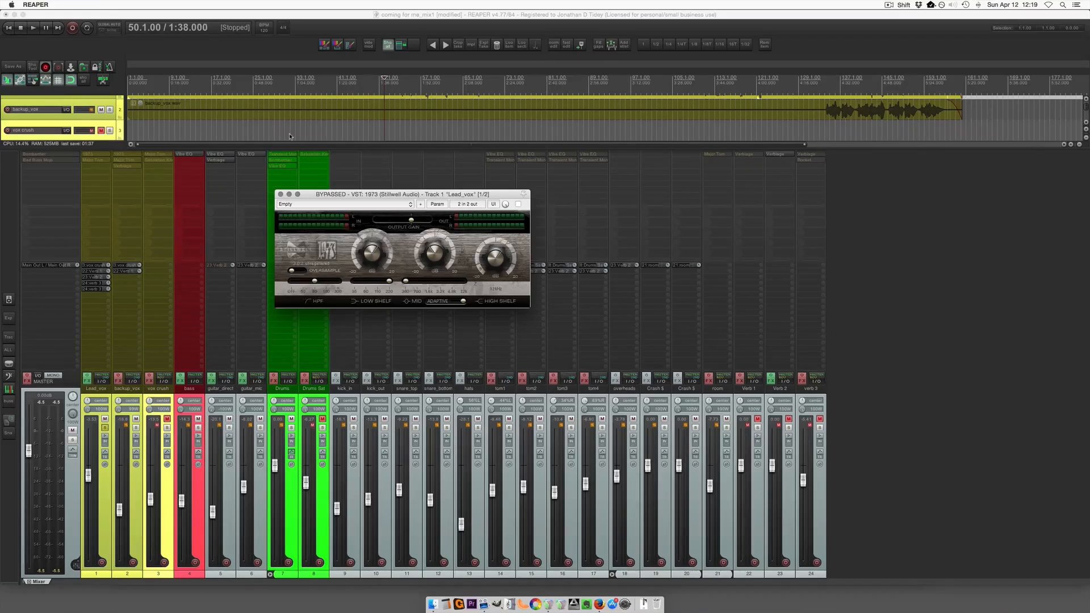
scroll(288, 133, "up", 1)
left_click(518, 204)
Play the soloed Lead_vox track, toggling the 1973 EQ's bypass to compare the vocal with and without it.
key("space")
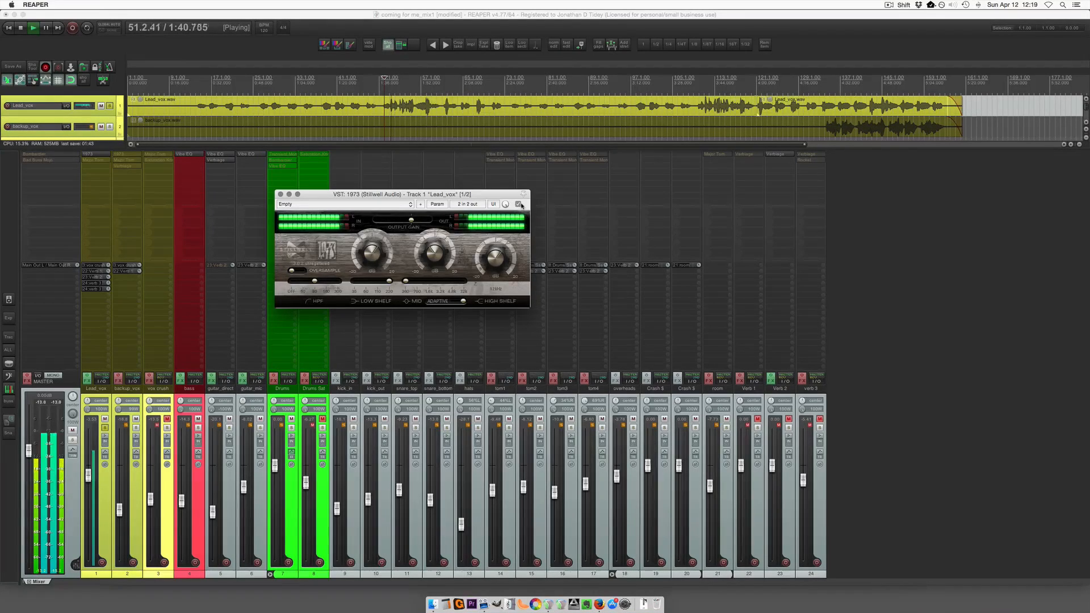
left_click(517, 205)
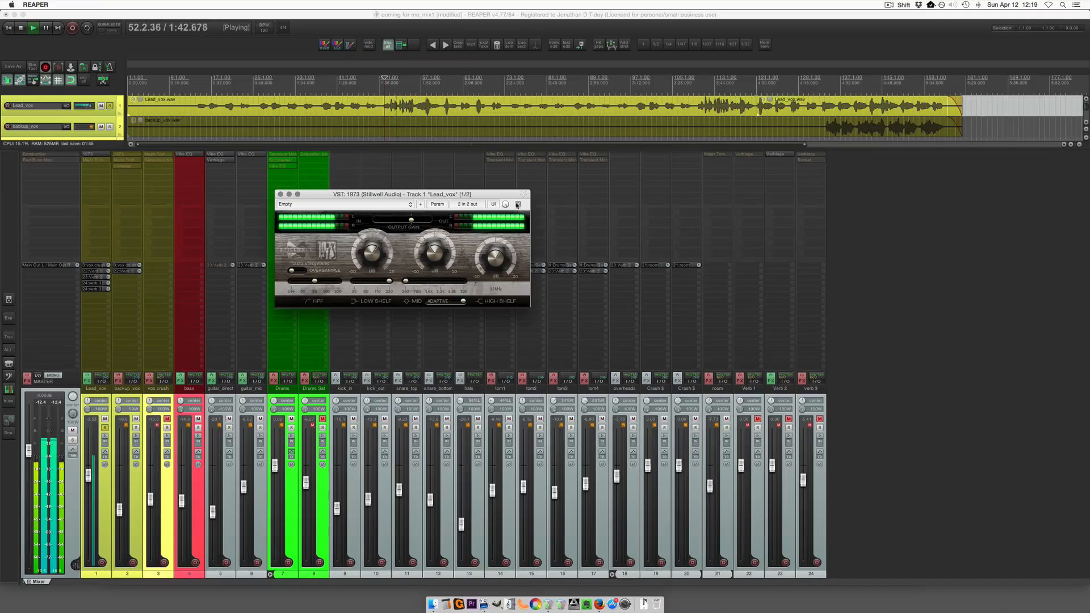
left_click(518, 205)
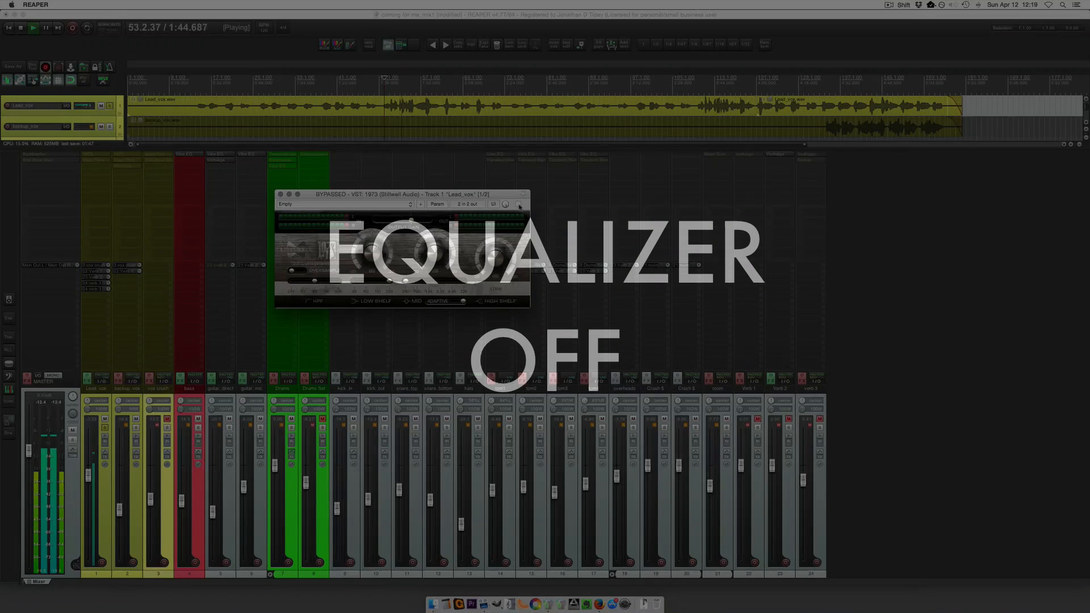
left_click(518, 204)
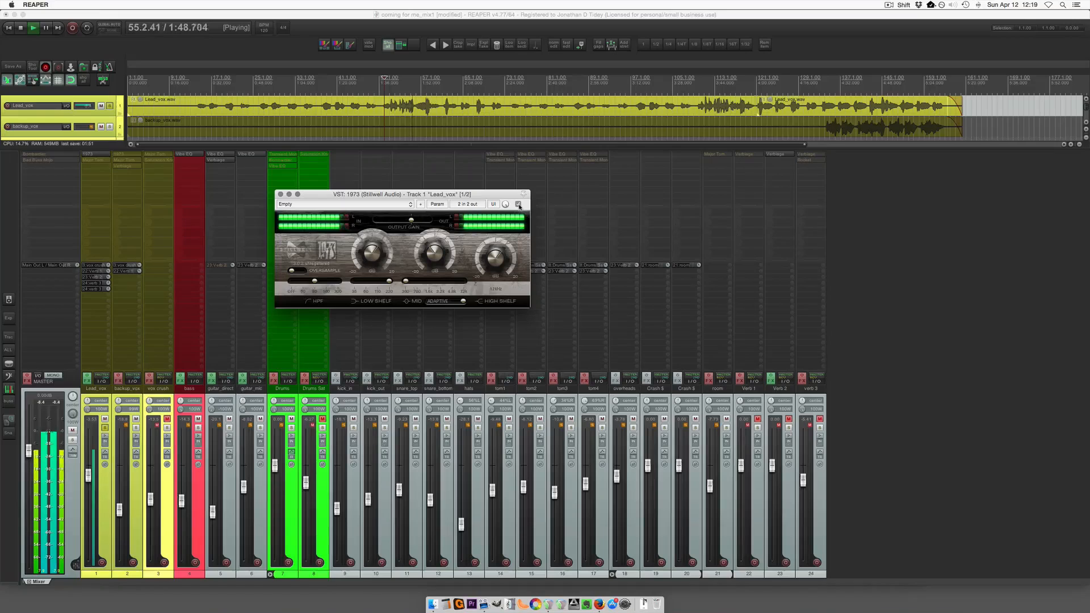
key("space")
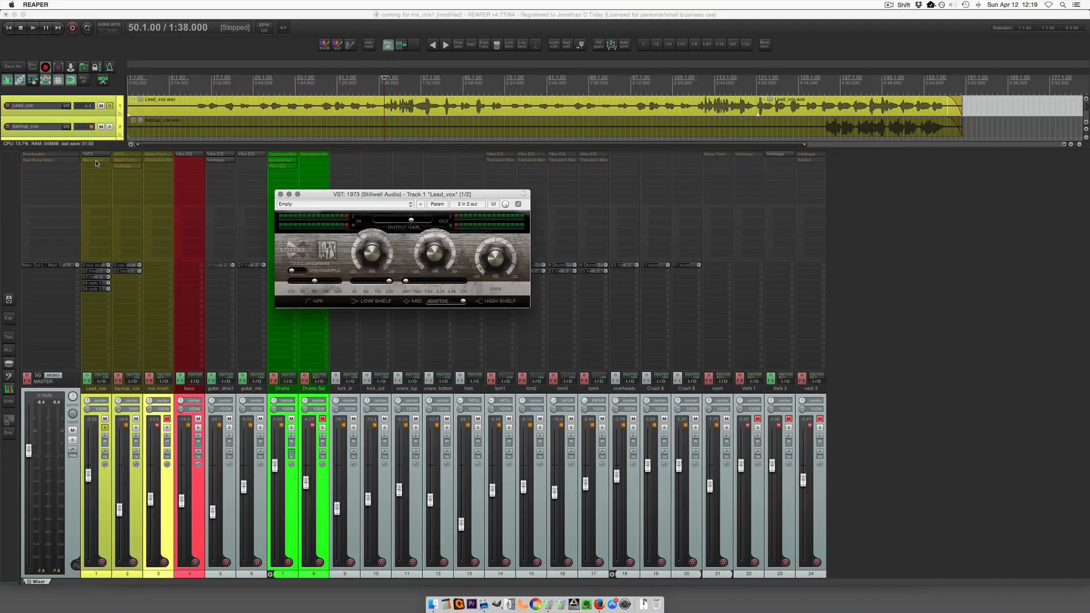
Open and enable the Major Tom compressor on Lead_vox beside the 1973 EQ window, and play the vocal through it.
left_click(97, 162)
left_click(97, 161)
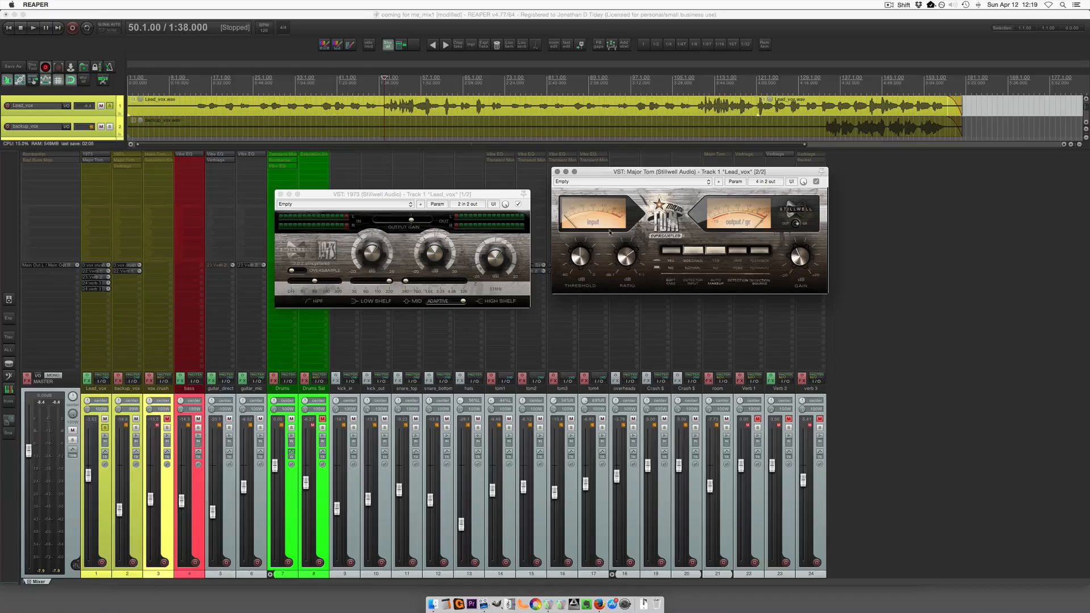
left_click_drag(667, 175, 649, 188)
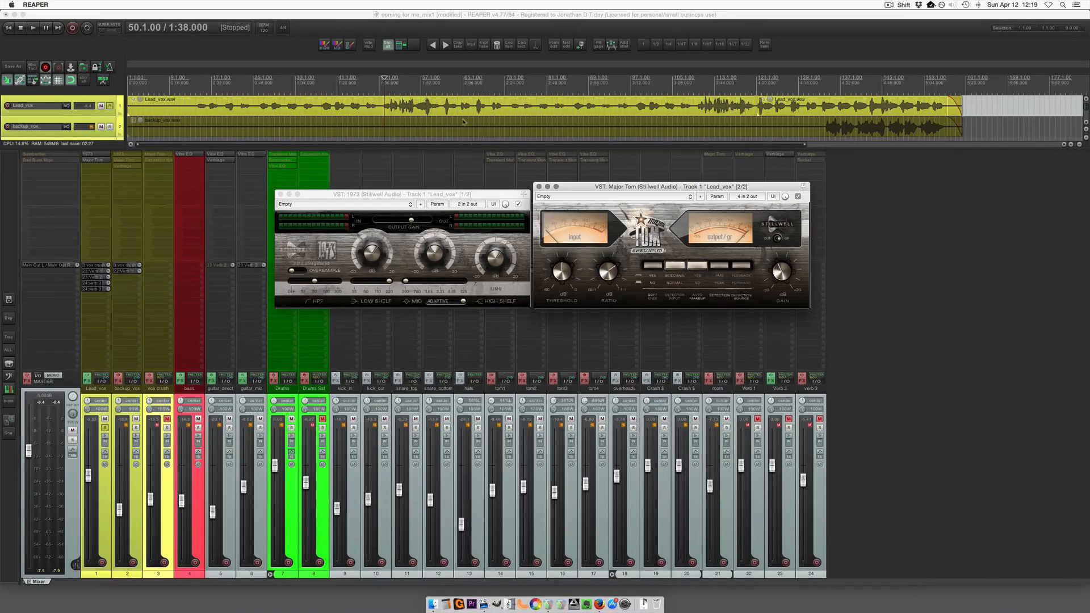
key("space")
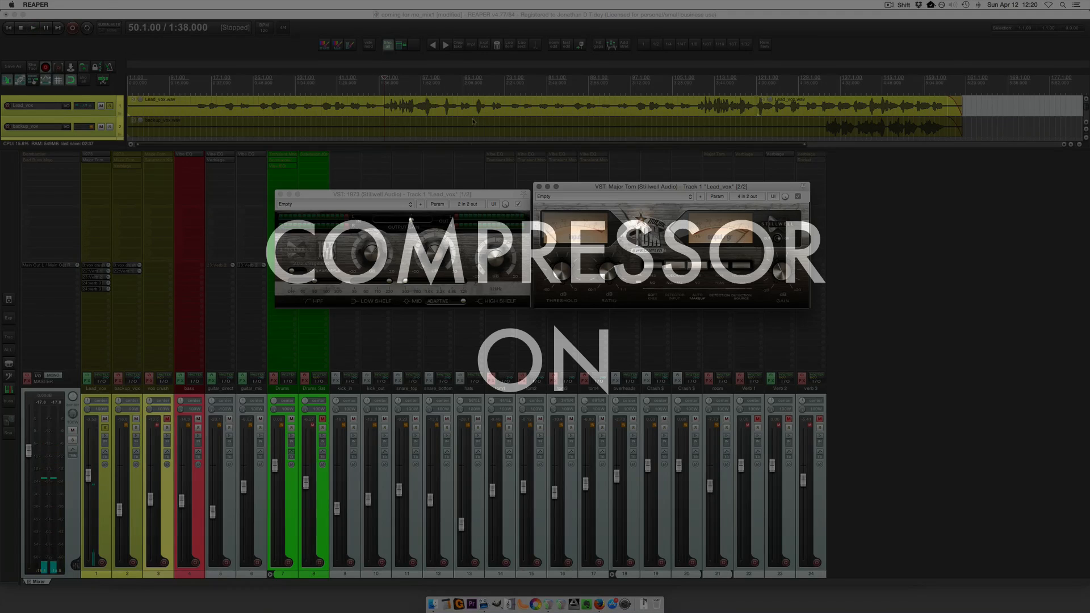
key("space")
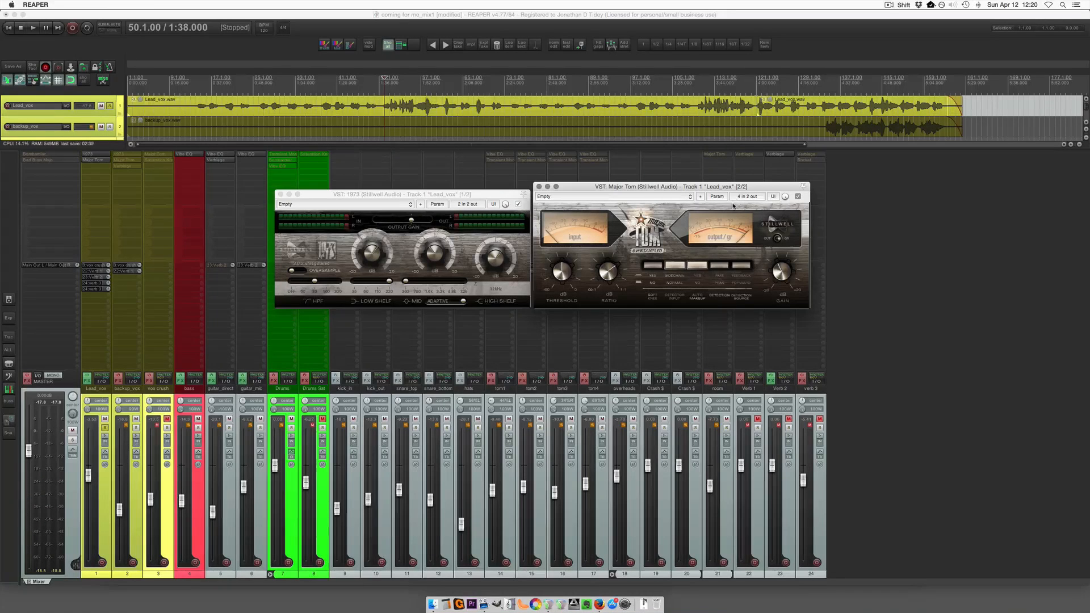
Show the Volume envelope of the Lead_vox track.
left_click(82, 81)
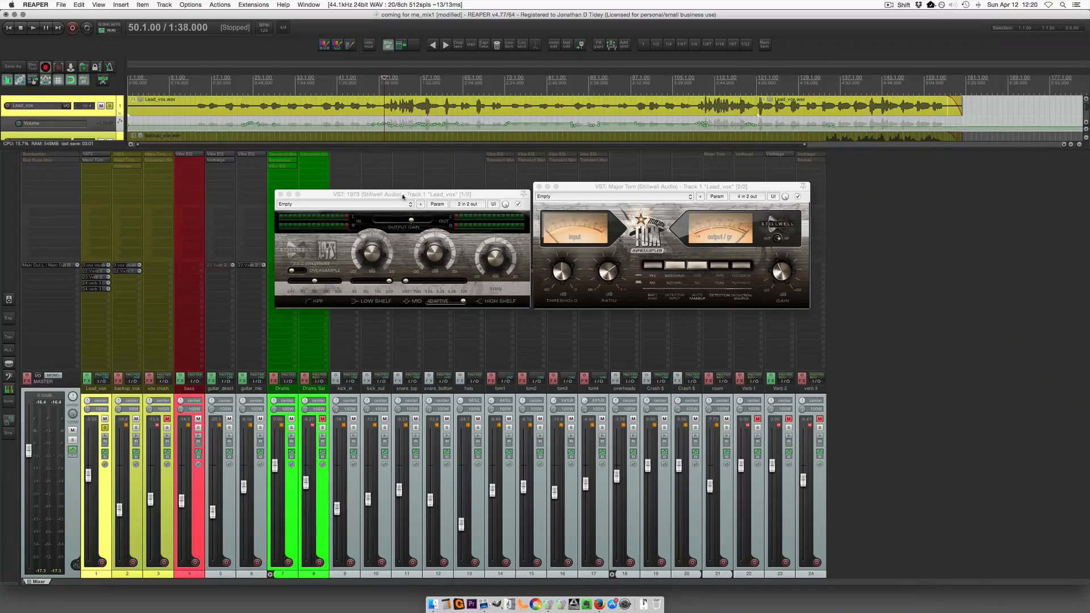
Close the 1973 EQ and Major Tom windows of Lead_vox and open the Verbiage reverb on Verb 1.
left_click(403, 196)
key("Escape")
left_click(618, 189)
key("Escape")
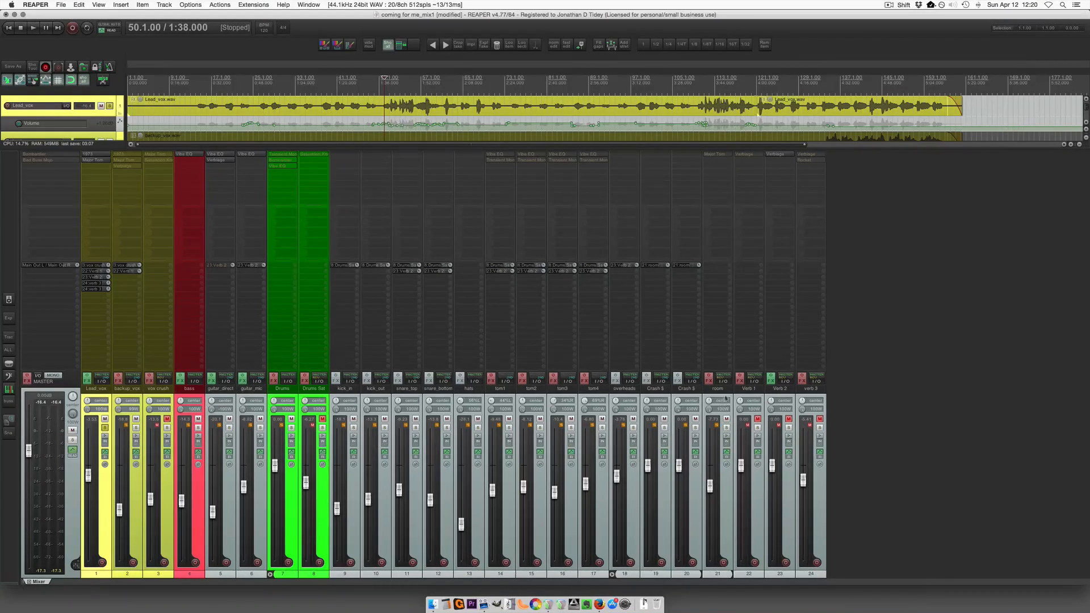
left_click(745, 155)
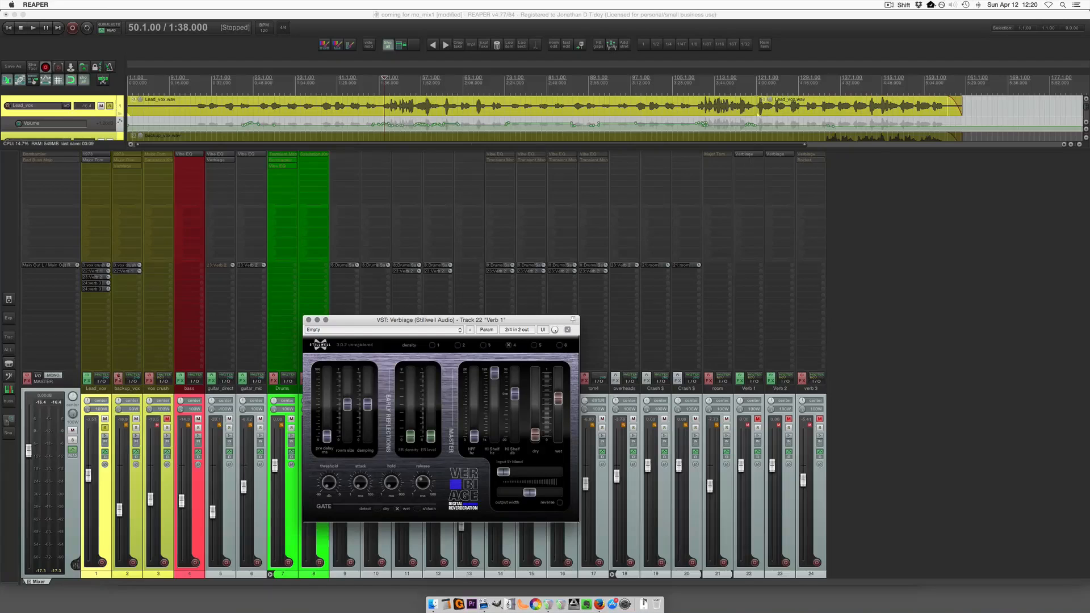
Play the soloed Lead_vox track, unmuting Verb 1 during playback to compare the vocal without and with its reverb.
scroll(101, 417, "right", 1)
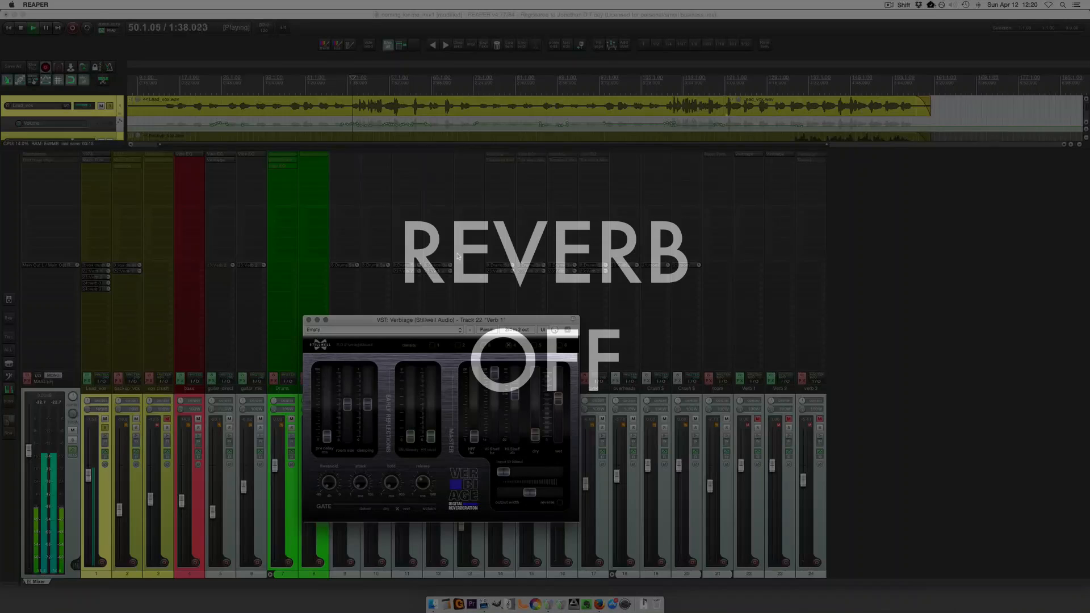
key("space")
left_click_drag(466, 323, 418, 268)
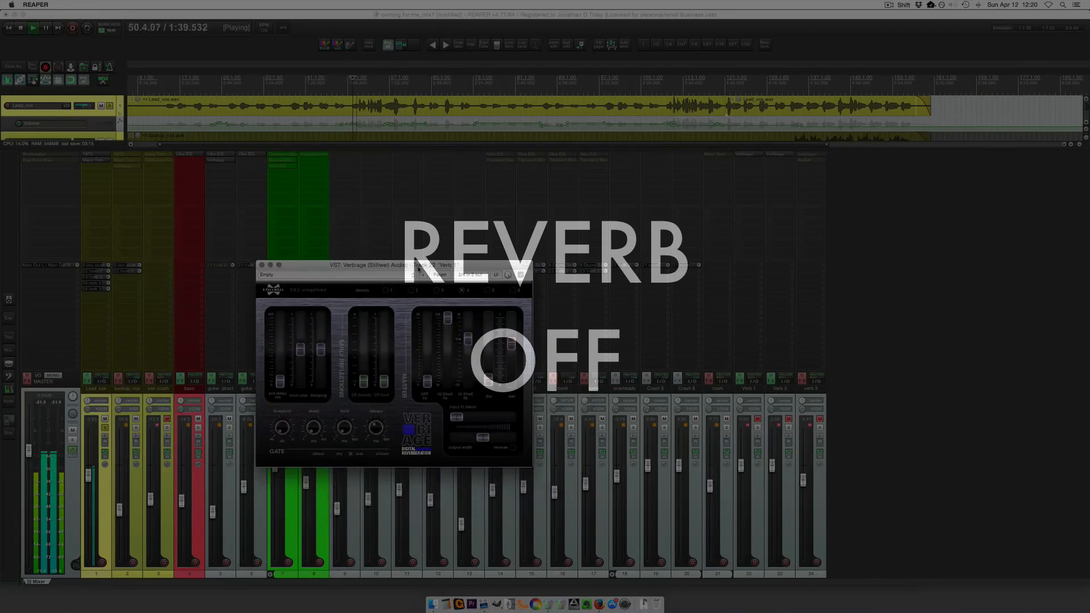
left_click(757, 419)
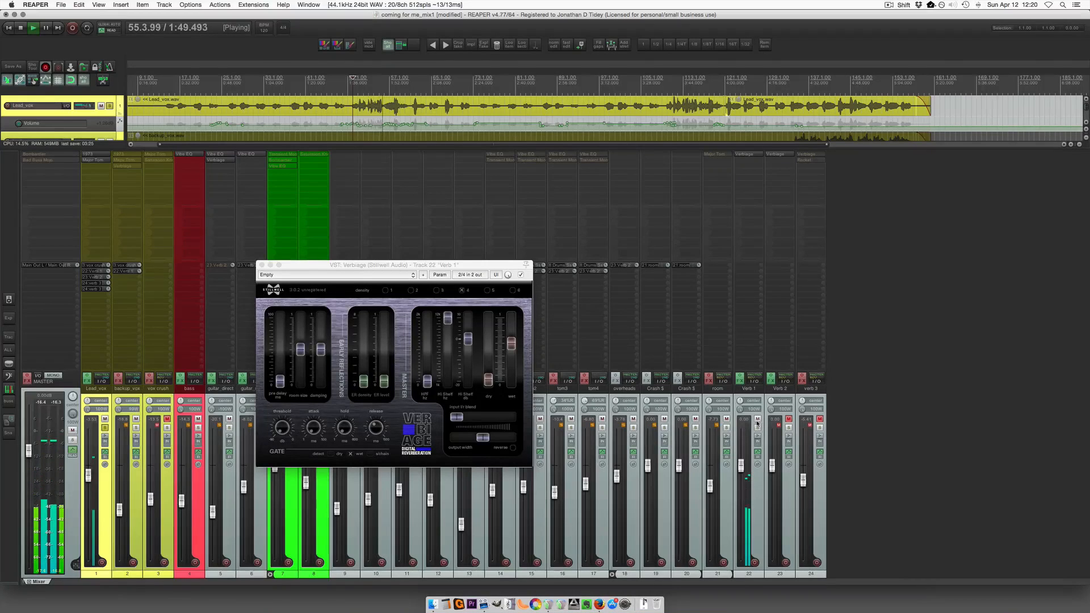
key("space")
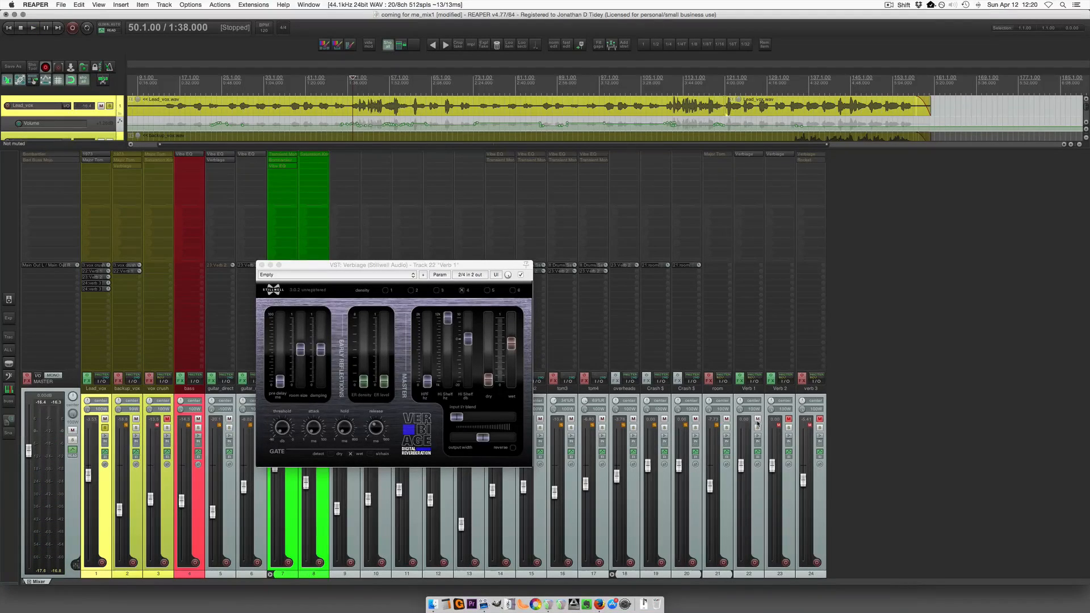
Unmute Verb 2, open its Verbiage reverb beside Verb 1's, and play the vocal through both reverbs.
left_click(787, 420)
left_click(779, 154)
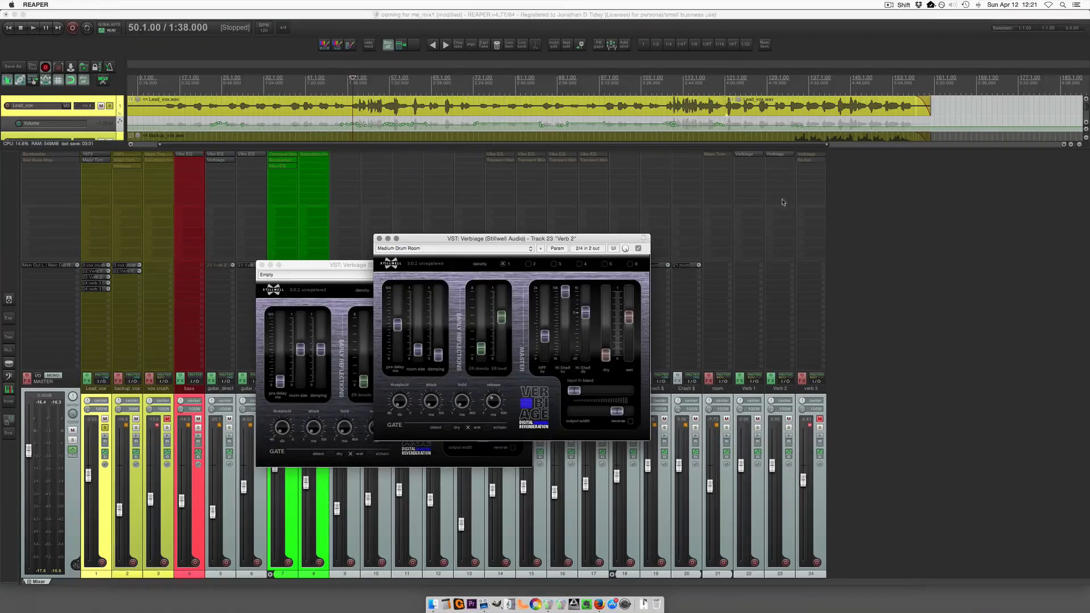
left_click_drag(584, 246, 641, 307)
key("space")
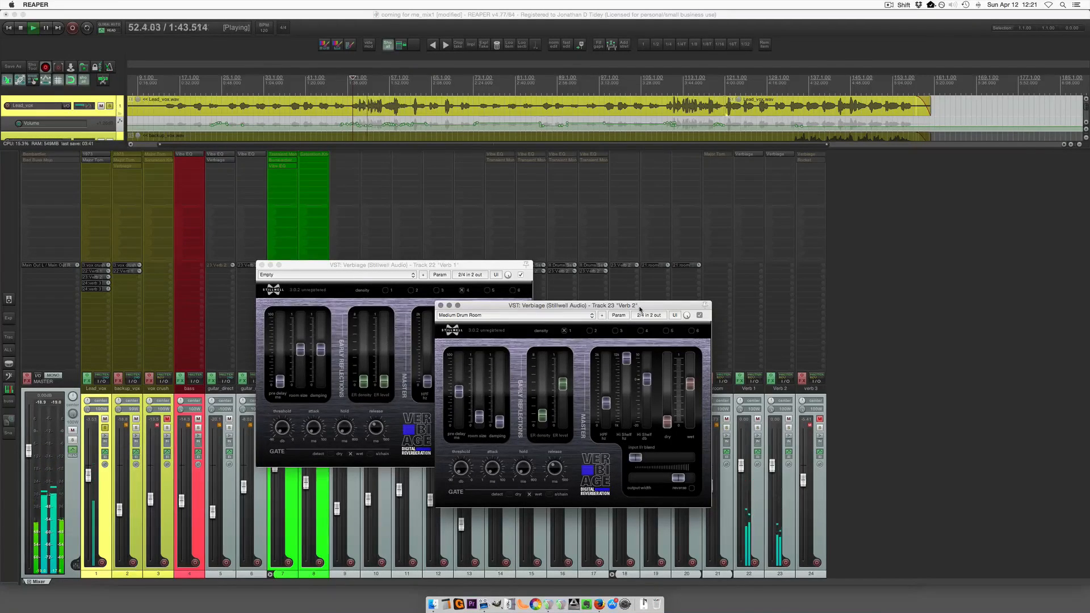
key("space")
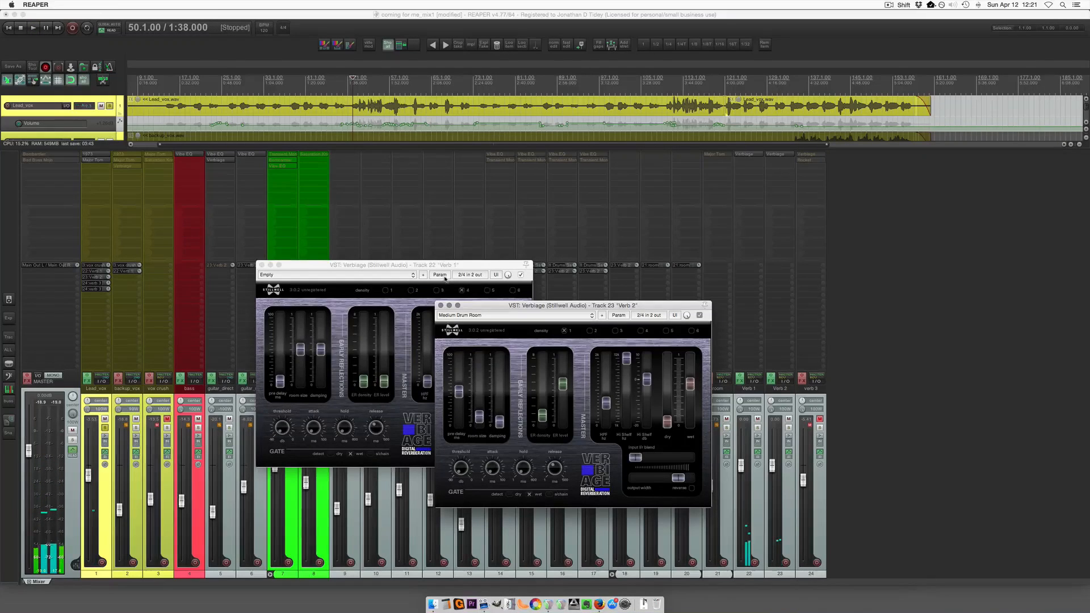
left_click(401, 301)
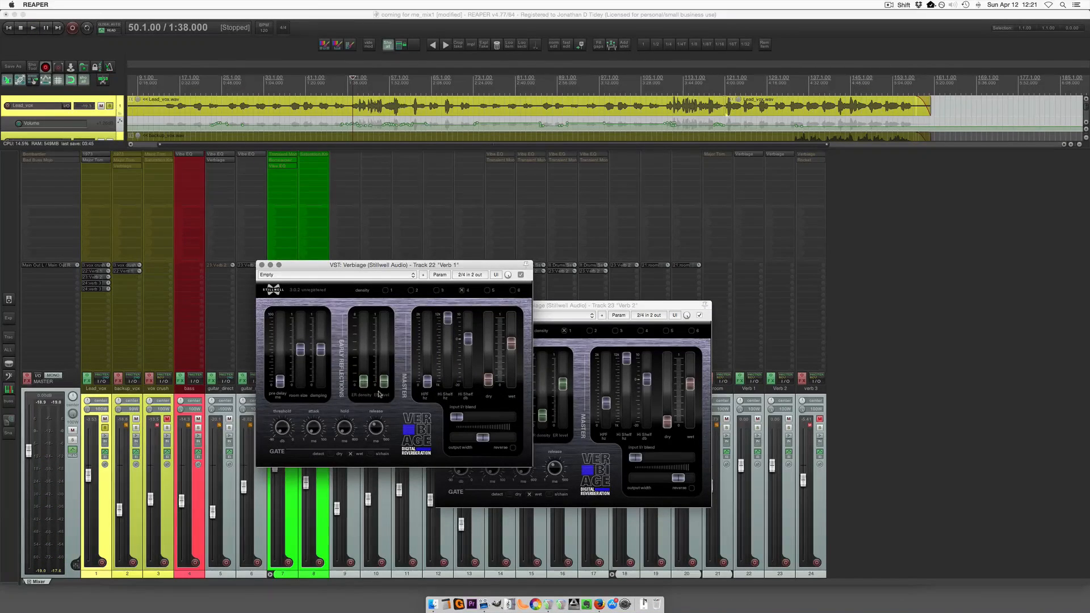
left_click(596, 310)
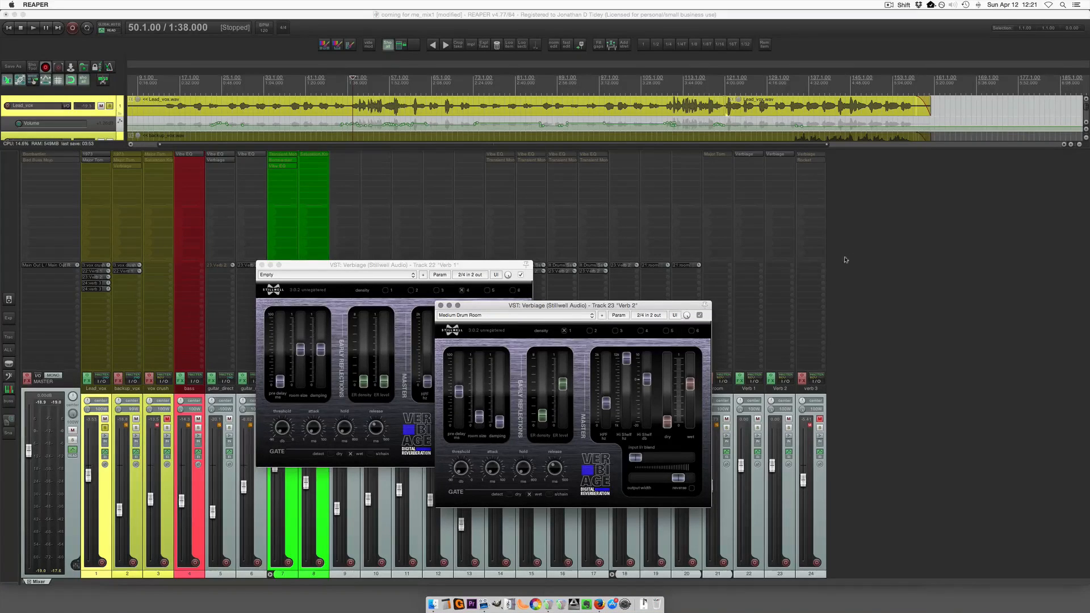
Open the Verbiage reverb on verb 3, enable the track's effects and unmute the track.
left_click(817, 157)
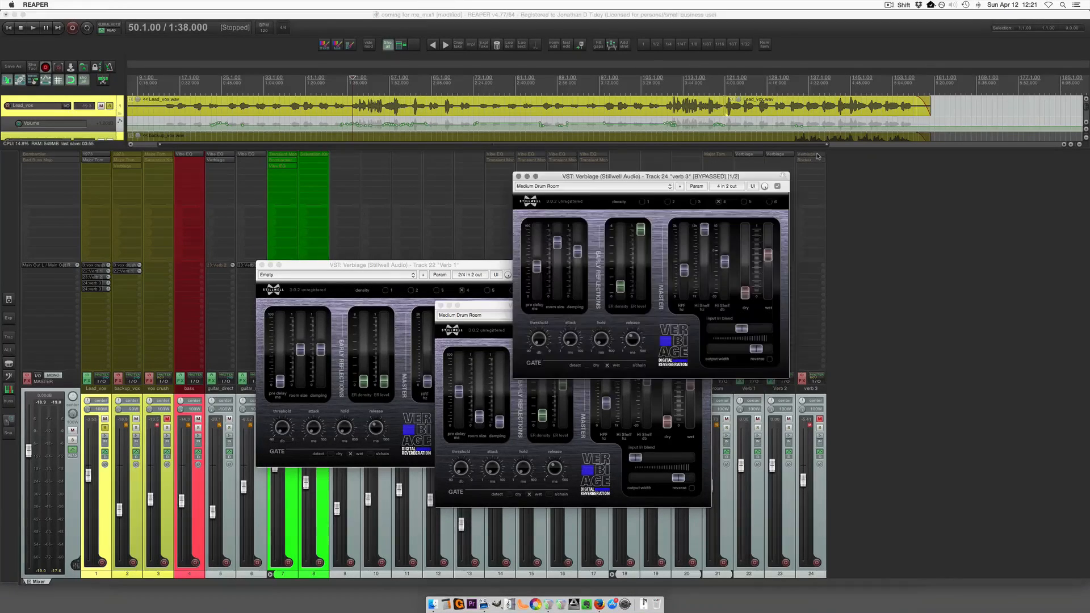
left_click(803, 379)
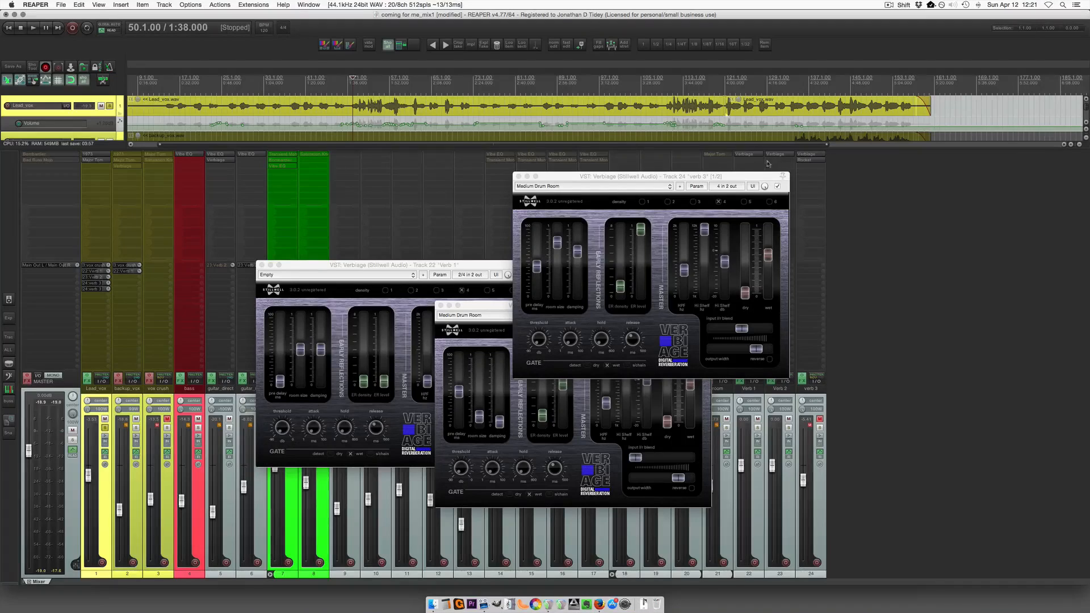
left_click_drag(761, 176, 689, 152)
left_click(819, 419)
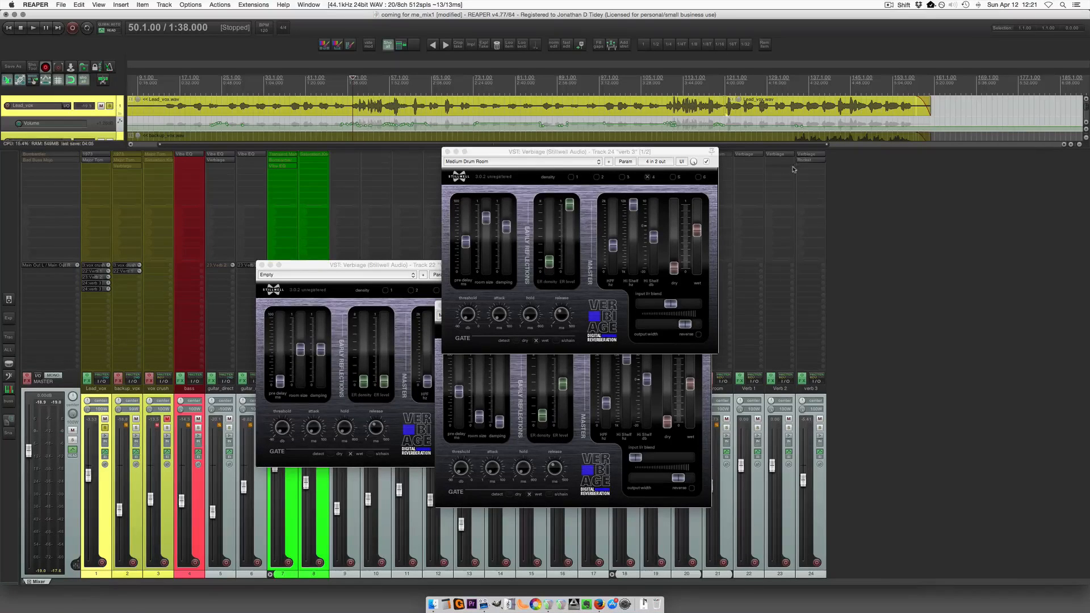
Check Lead_vox's send to verb 3, and open the Rocket compressor on verb 3 in bypass.
left_click(92, 290)
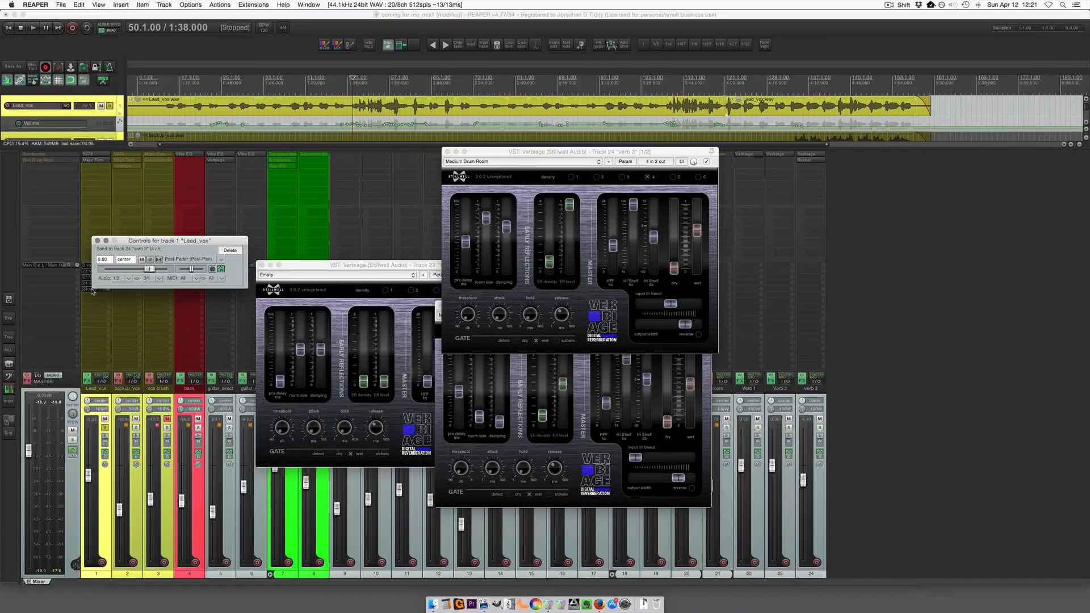
left_click(810, 160)
left_click_drag(593, 311, 599, 284)
left_click(811, 161, "shift")
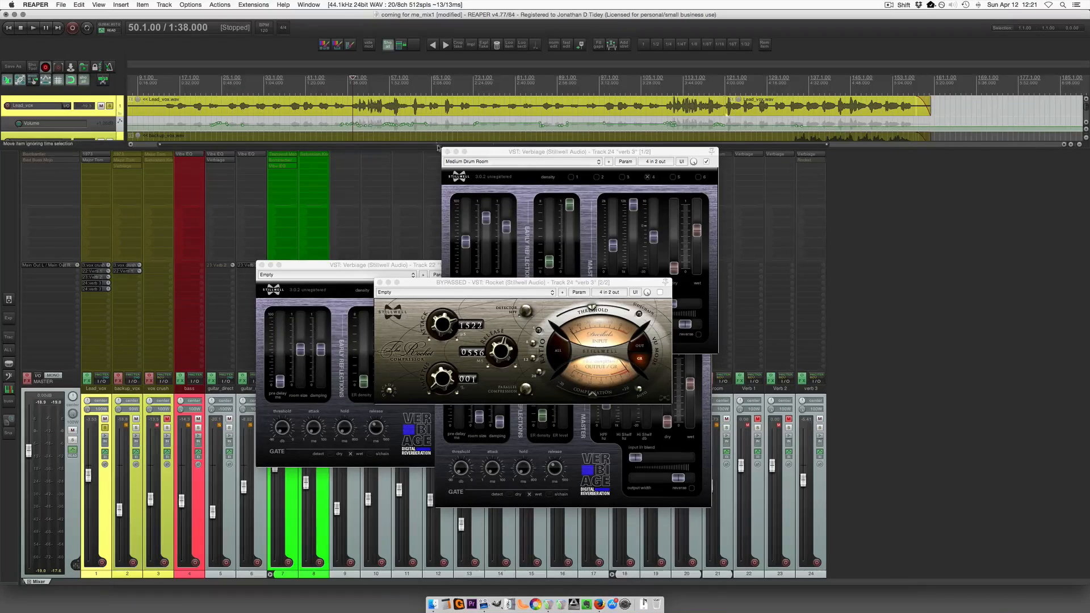
Bring verb 3's Verbiage window to the front and play the vocal with the Rocket compressor bypassed.
left_click(813, 156)
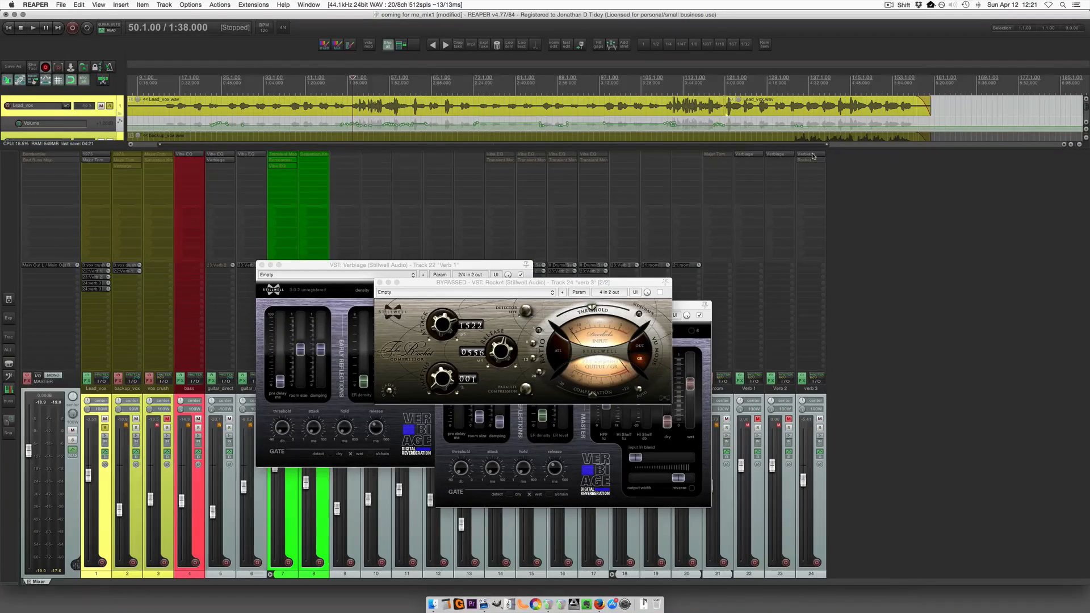
left_click(813, 156)
key("space")
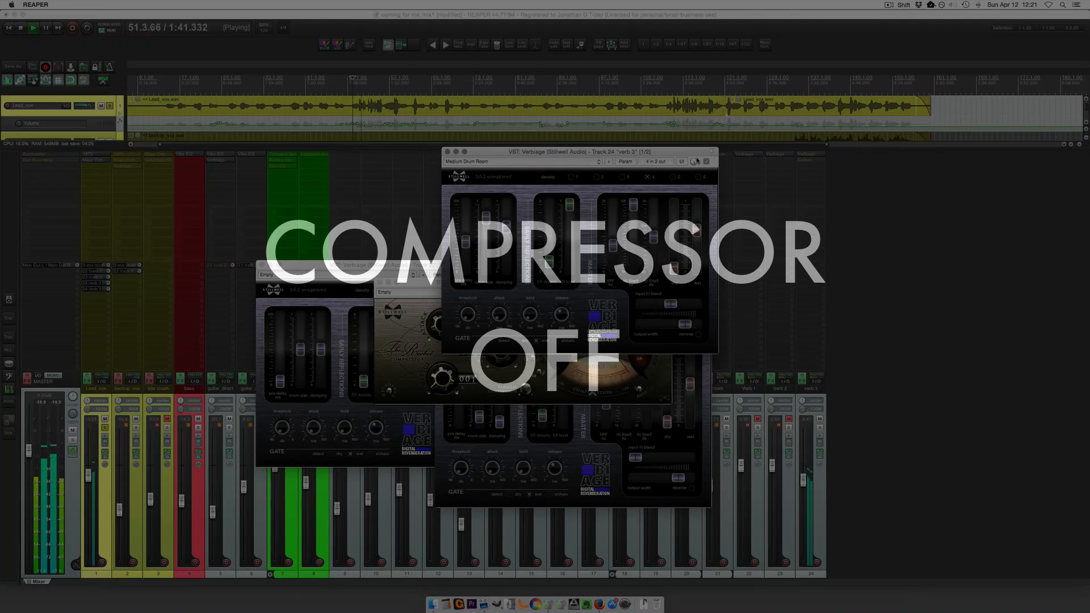
key("space")
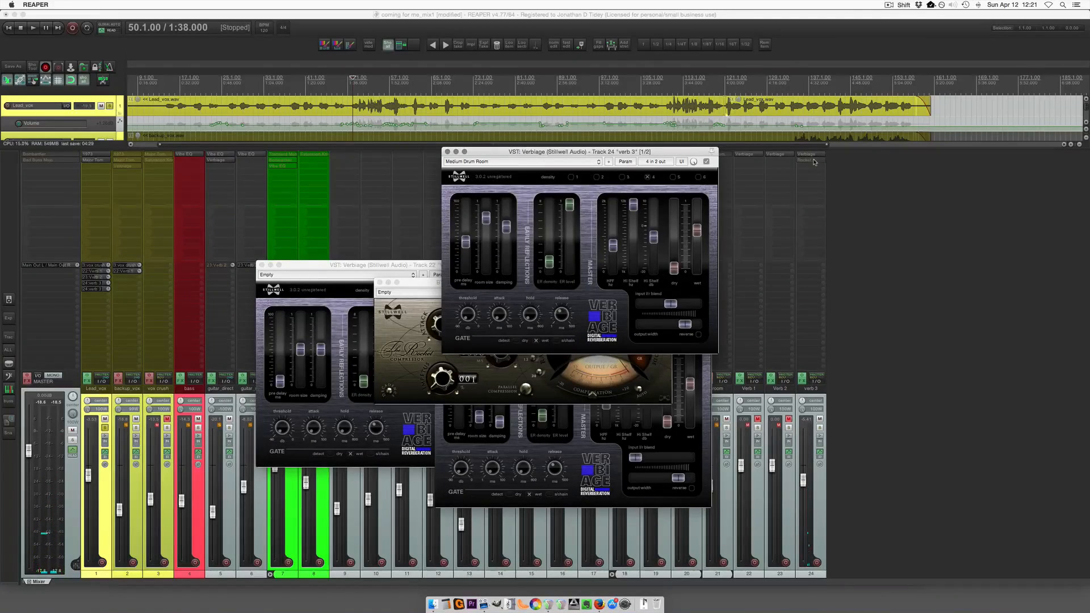
Enable the Rocket compressor on verb 3, arrange its window beside Verbiage, and play the vocal through both.
left_click(828, 197)
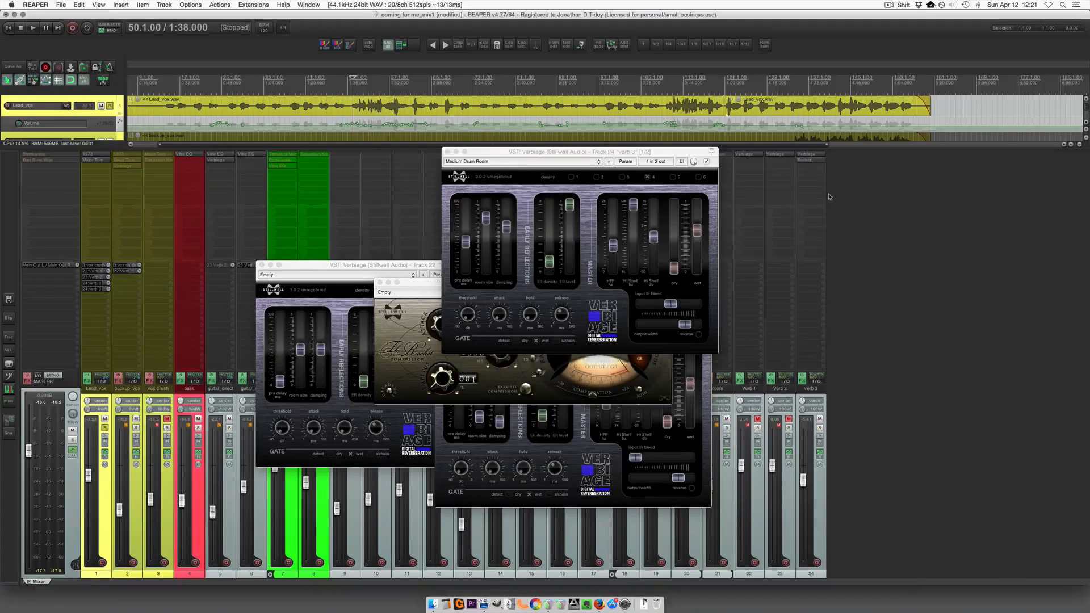
left_click_drag(633, 152, 378, 154)
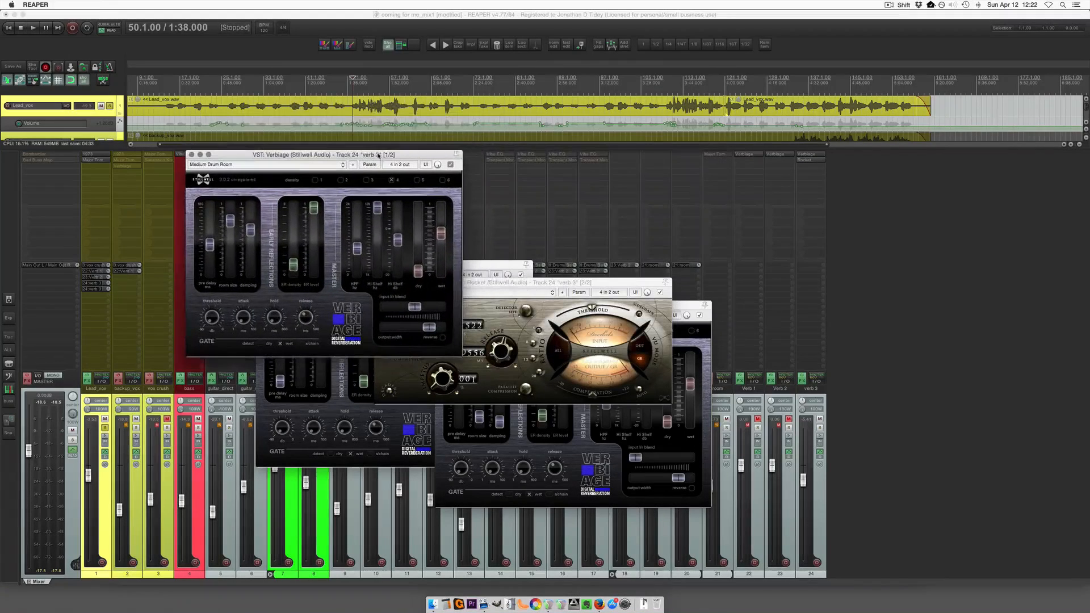
left_click_drag(545, 283, 559, 282)
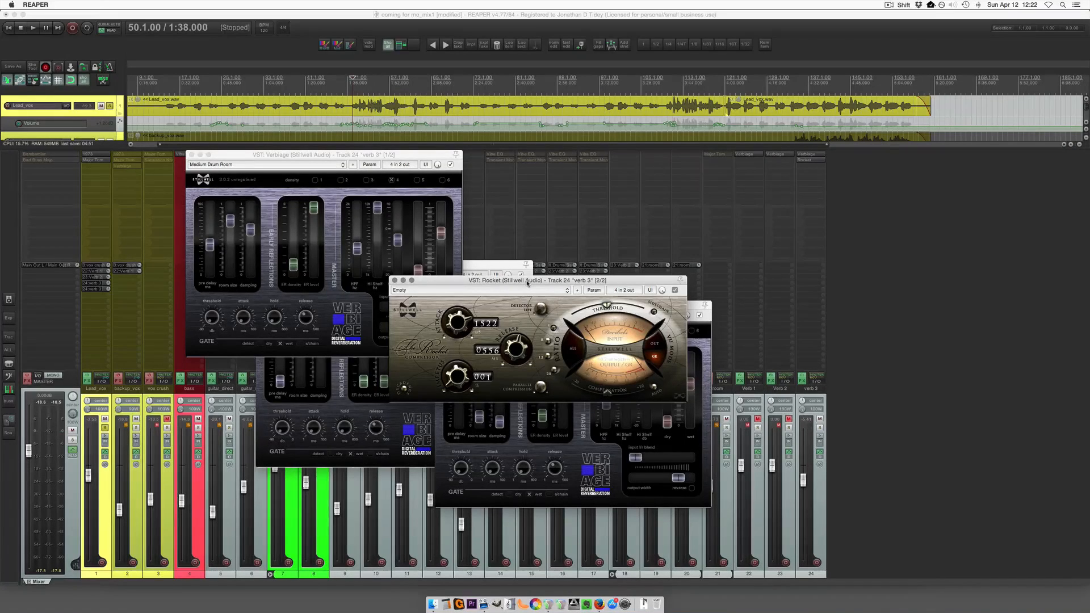
key("space")
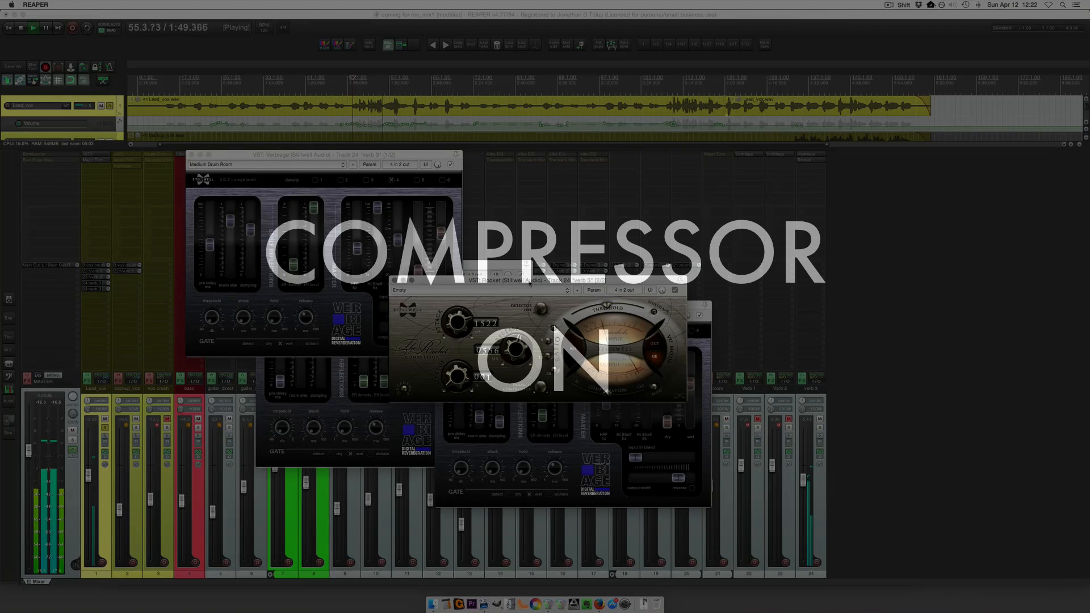
key("space")
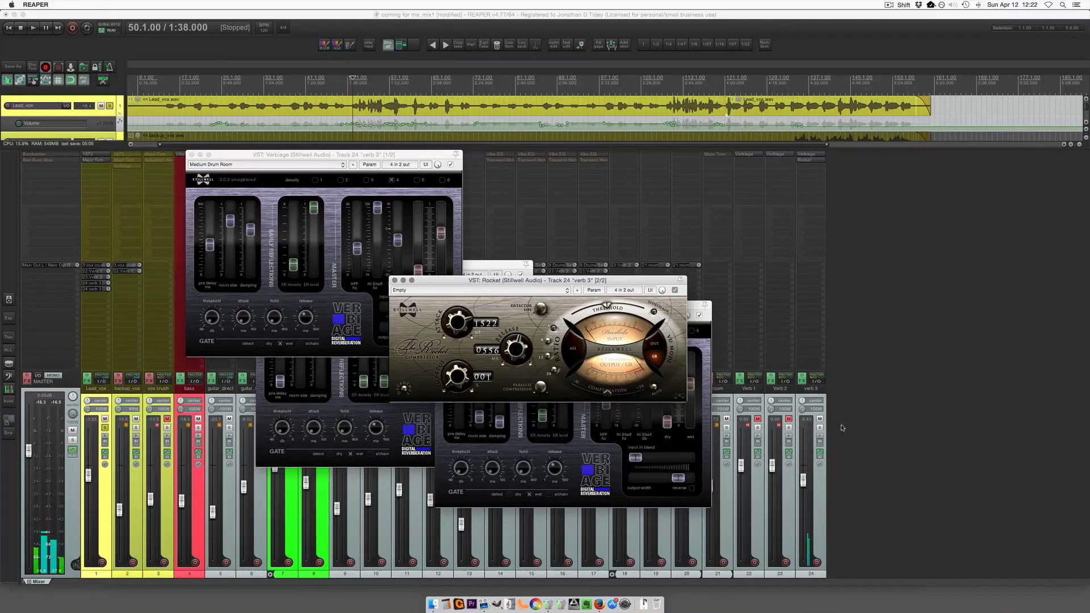
Unmute Verb 1 and Verb 2 and play Lead_vox through all three reverb tracks together.
left_click(757, 420)
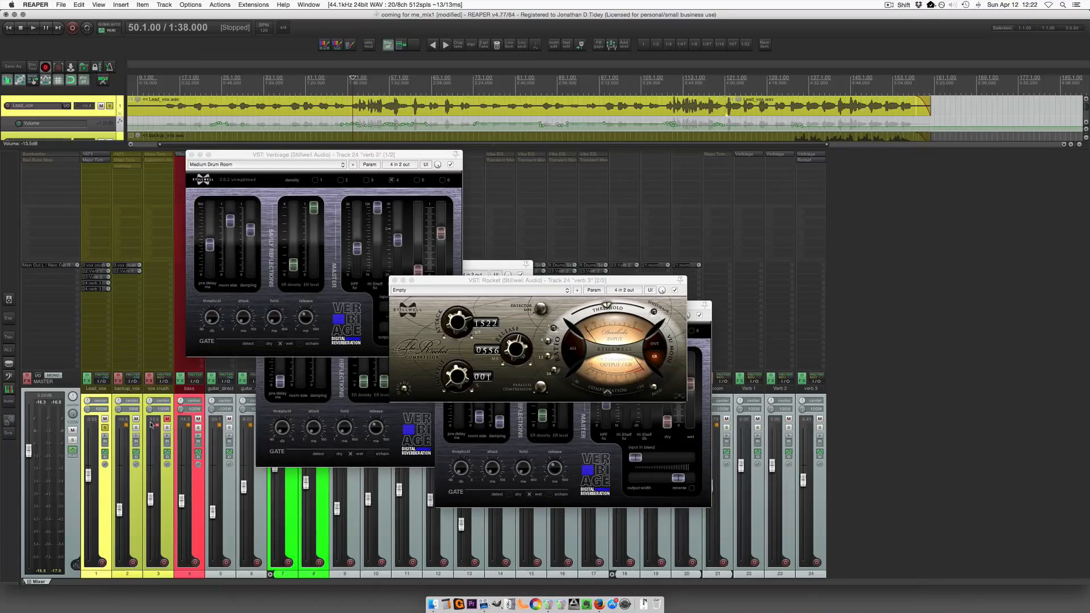
key("space")
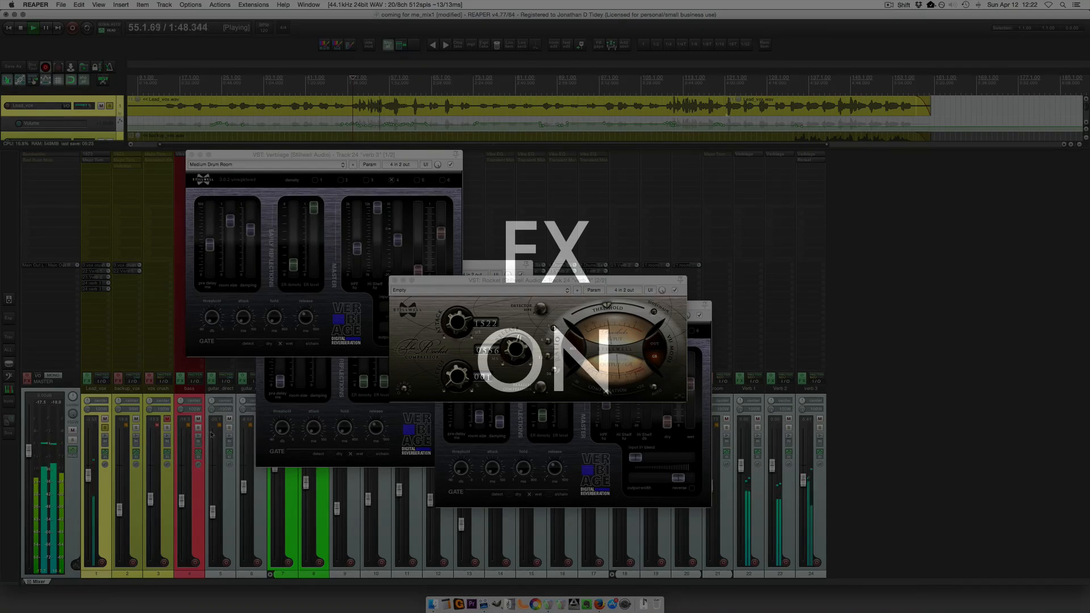
key("space")
Solo backup_vox instead of Lead_vox and play it from measure 134, where the backing vocals start.
left_click(105, 430)
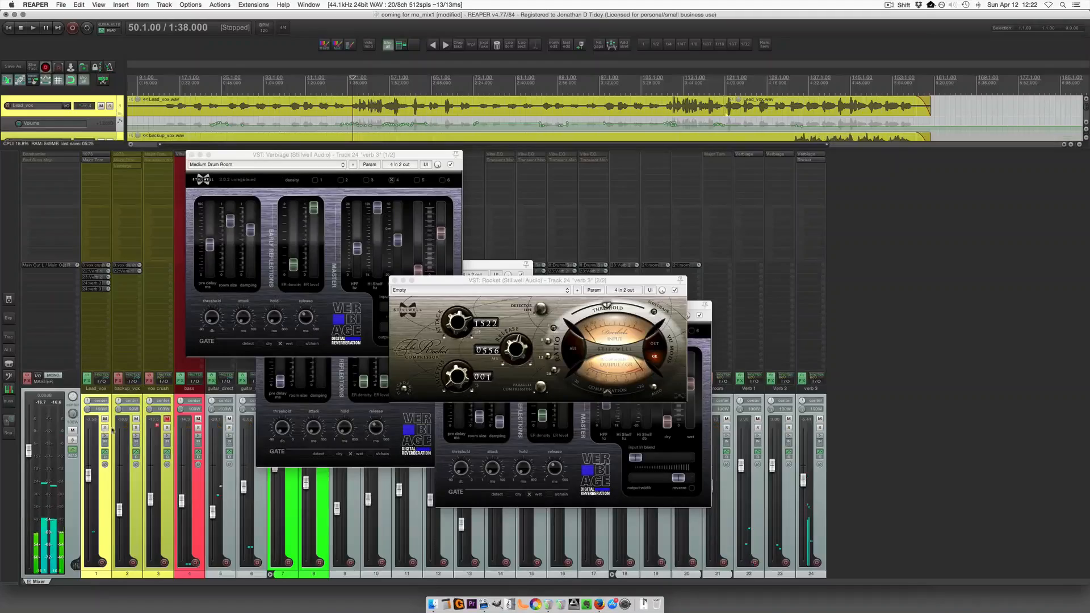
left_click(137, 429)
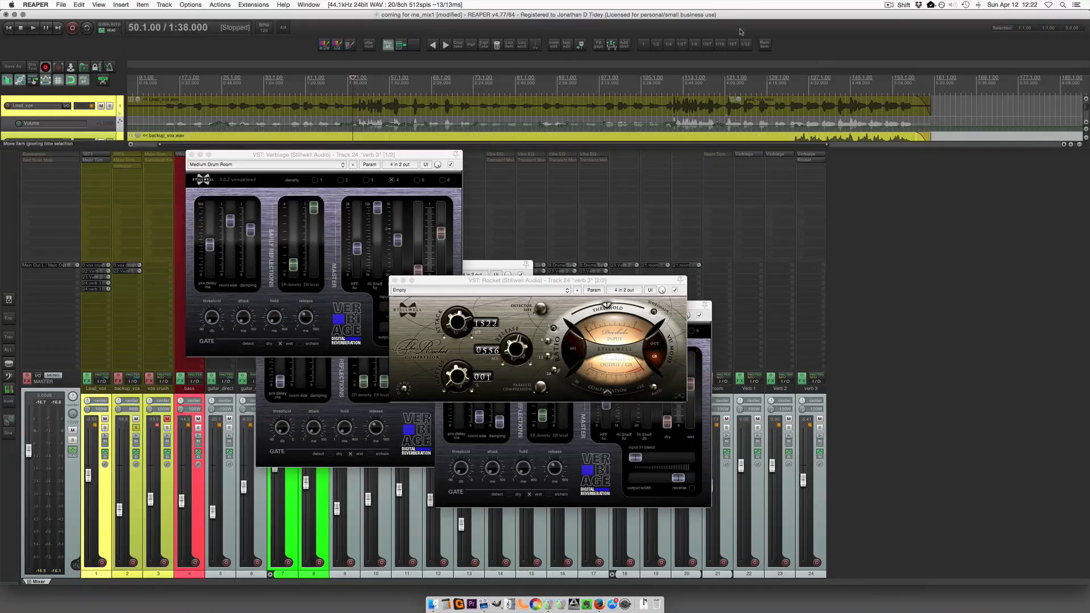
left_click(793, 137)
scroll(793, 136, "right", 5)
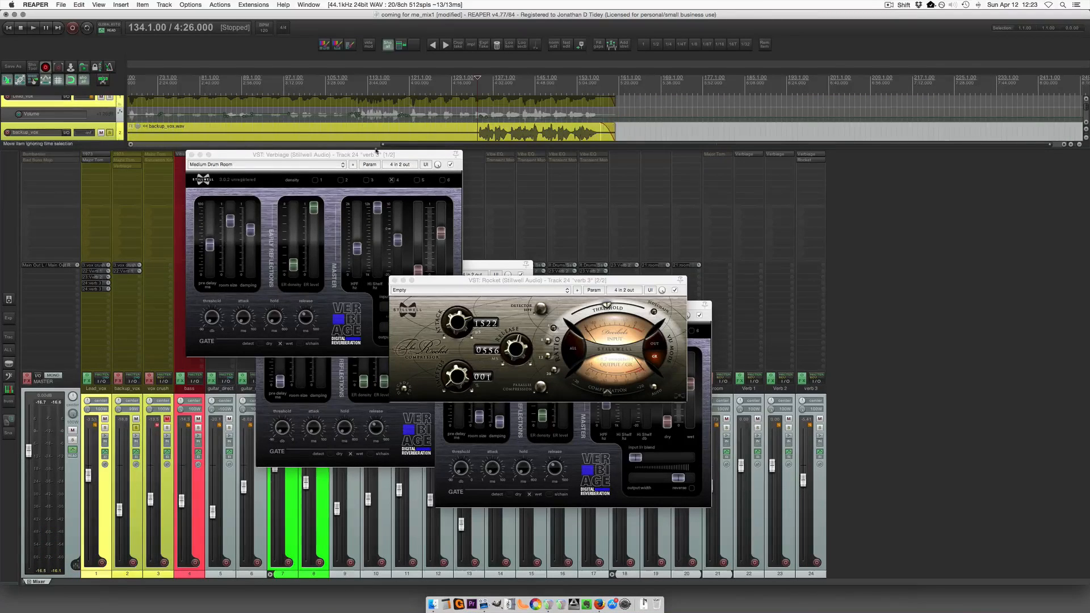
key("space")
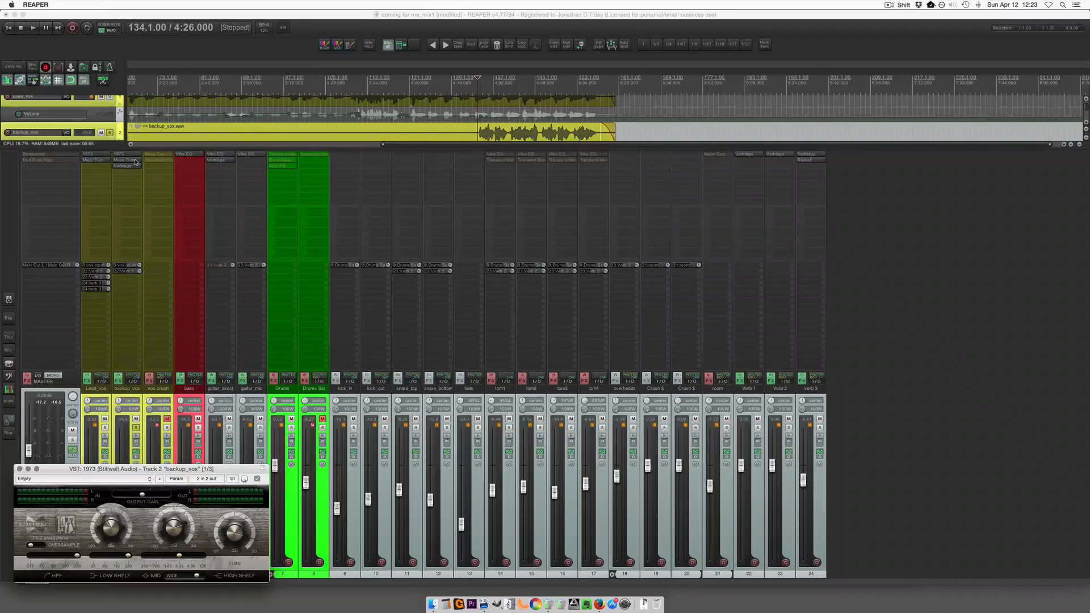
Open the Major Tom compressor and Verbiage reverb on backup_vox, arrange them with the 1973 EQ window, and play the soloed track.
left_click(136, 162)
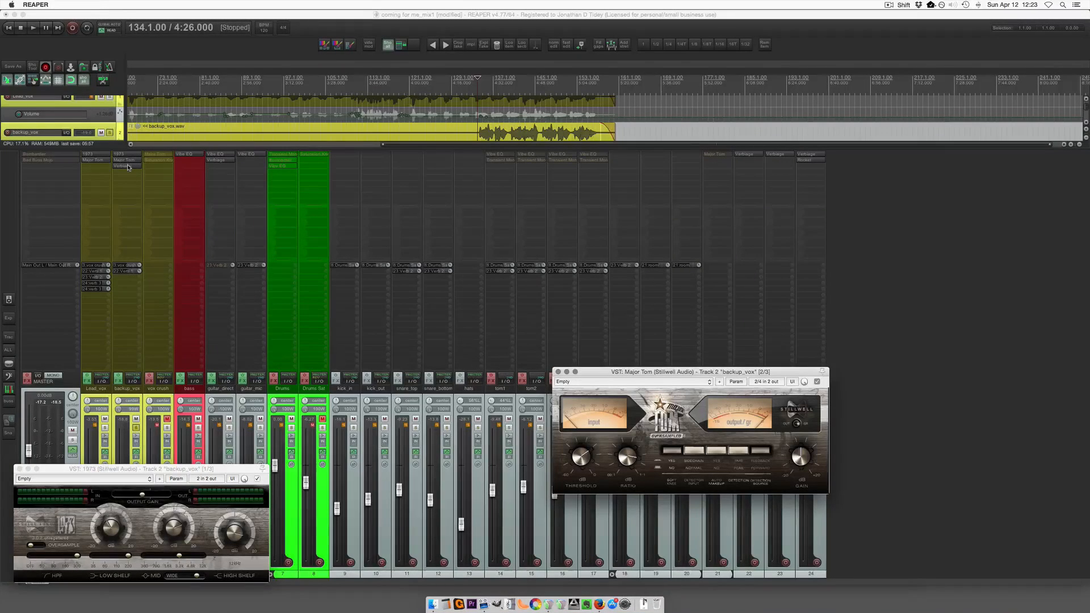
left_click(128, 166)
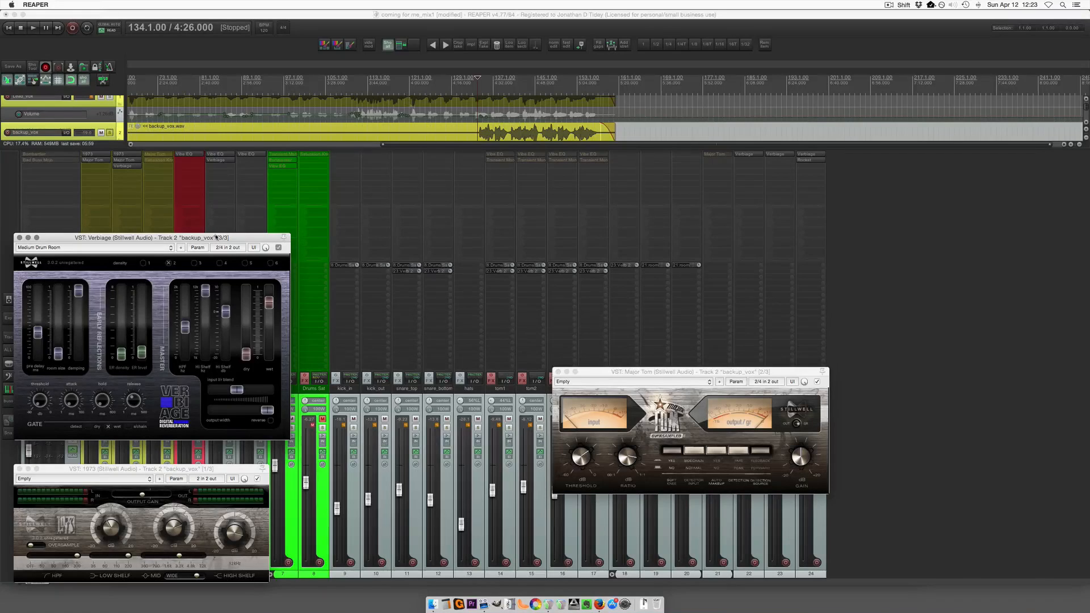
left_click_drag(216, 237, 484, 190)
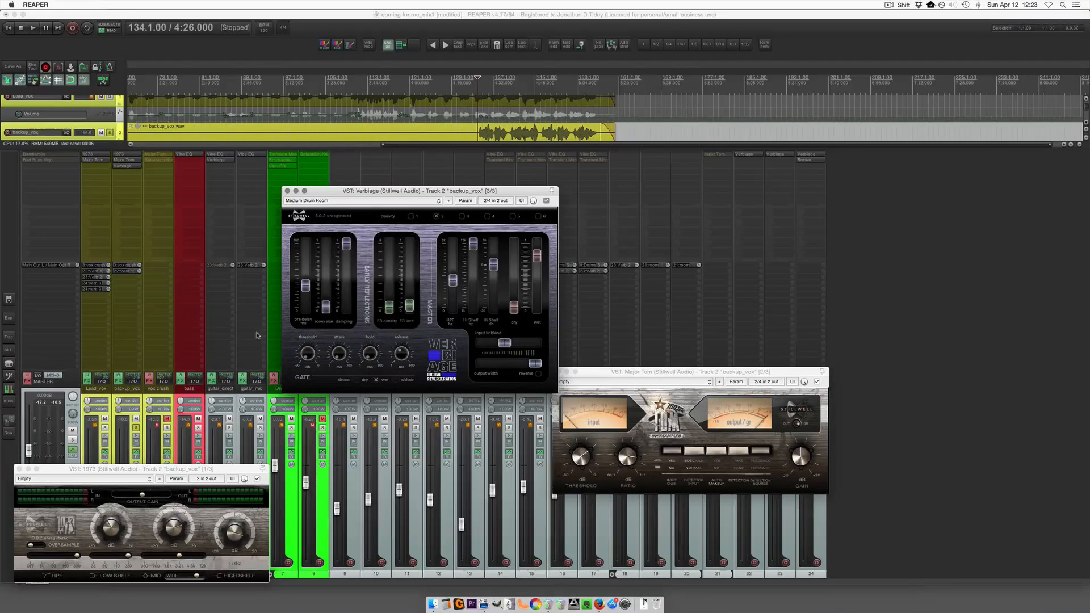
key("space")
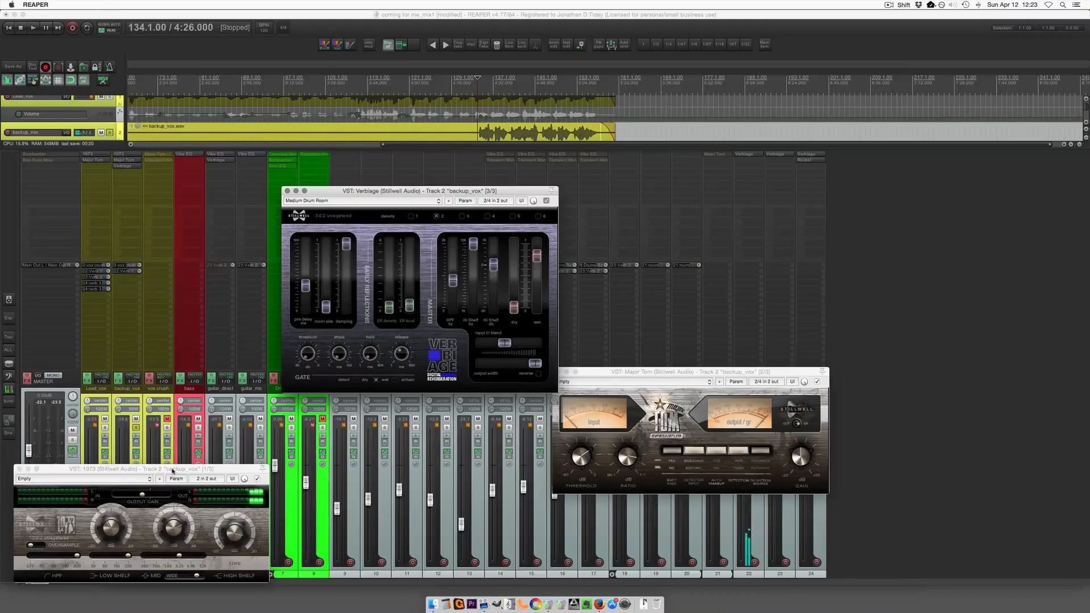
left_click_drag(159, 469, 308, 417)
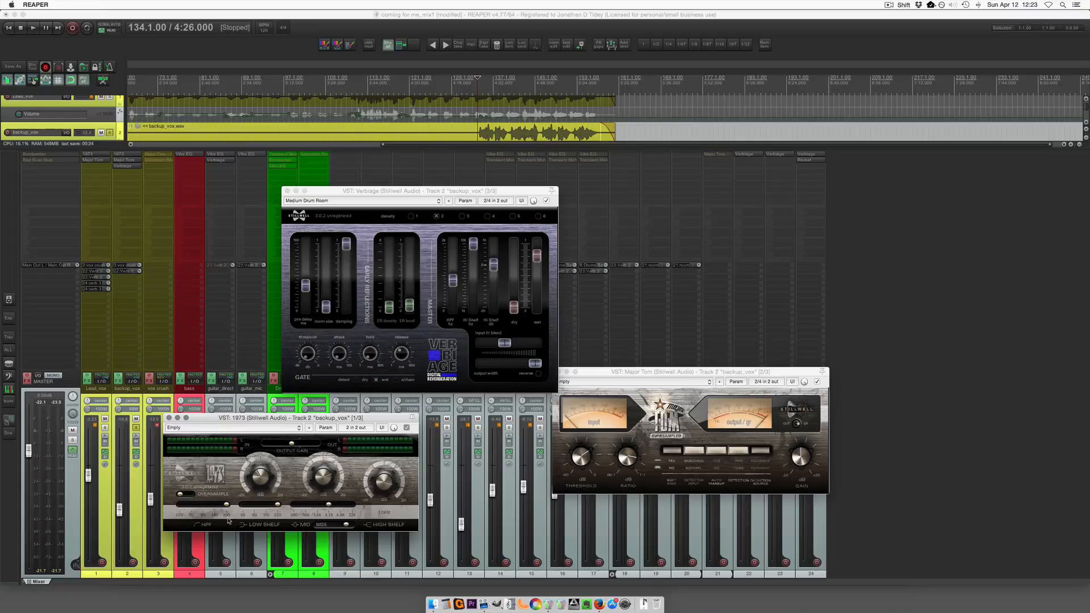
Solo Lead_vox together with backup_vox, play both from measure 131, and close the open effect windows.
left_click(105, 429)
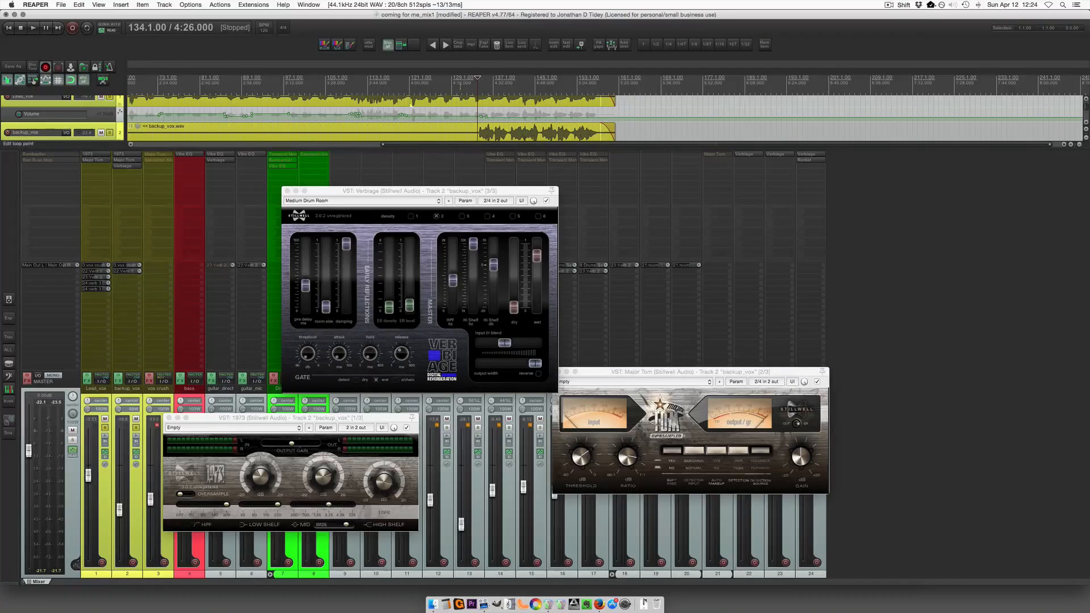
left_click(462, 78)
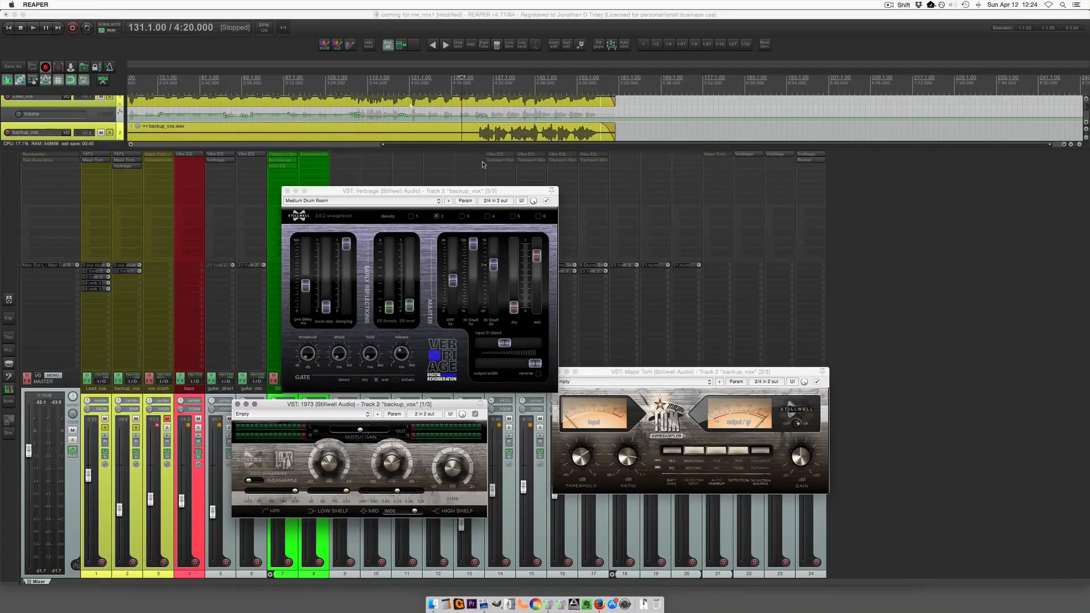
key("space")
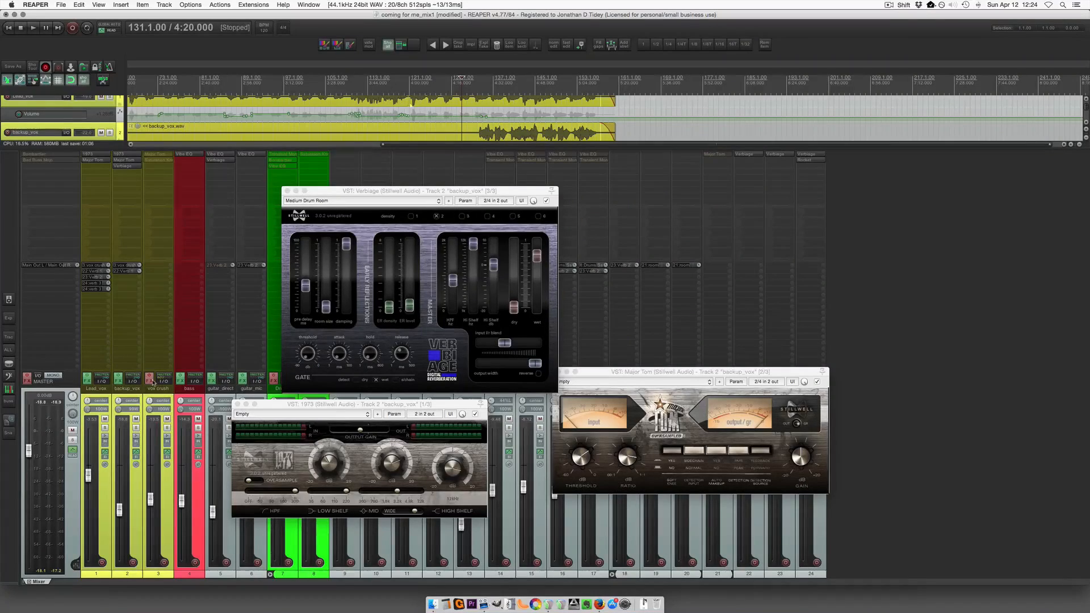
key("Escape")
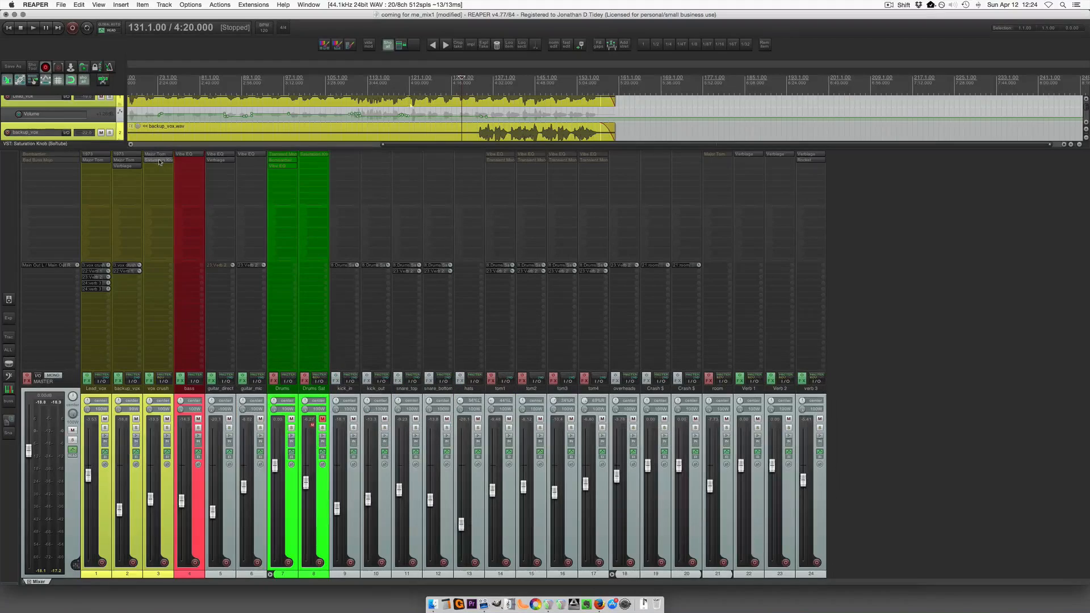
Open Major Tom and Saturation Knob on vox crush, and set its fader to about -13.1 dB while playing it with the vocals.
left_click(157, 154)
left_click(157, 160)
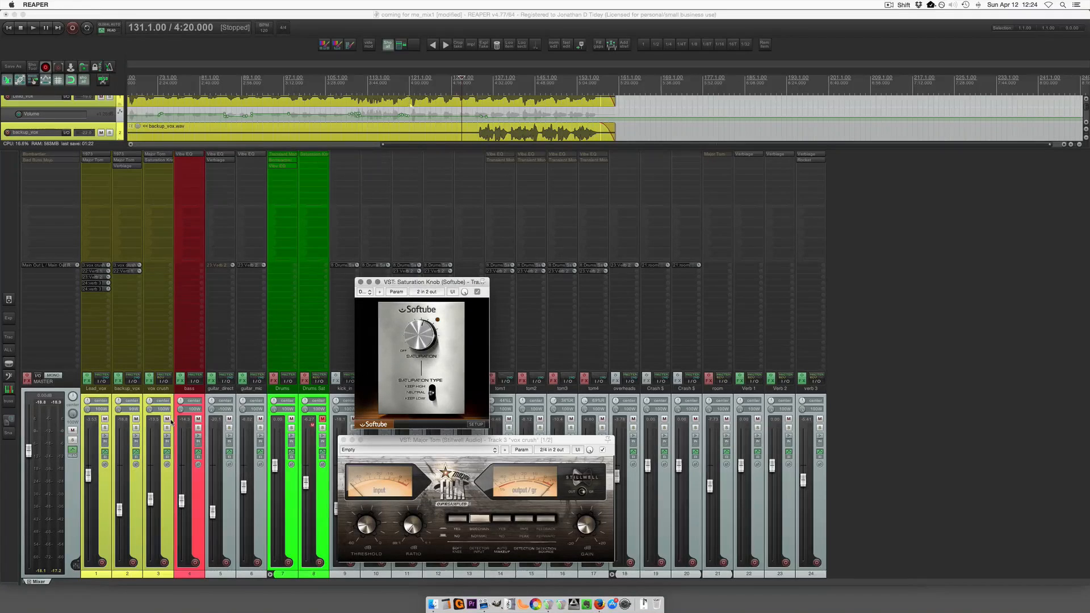
key("space")
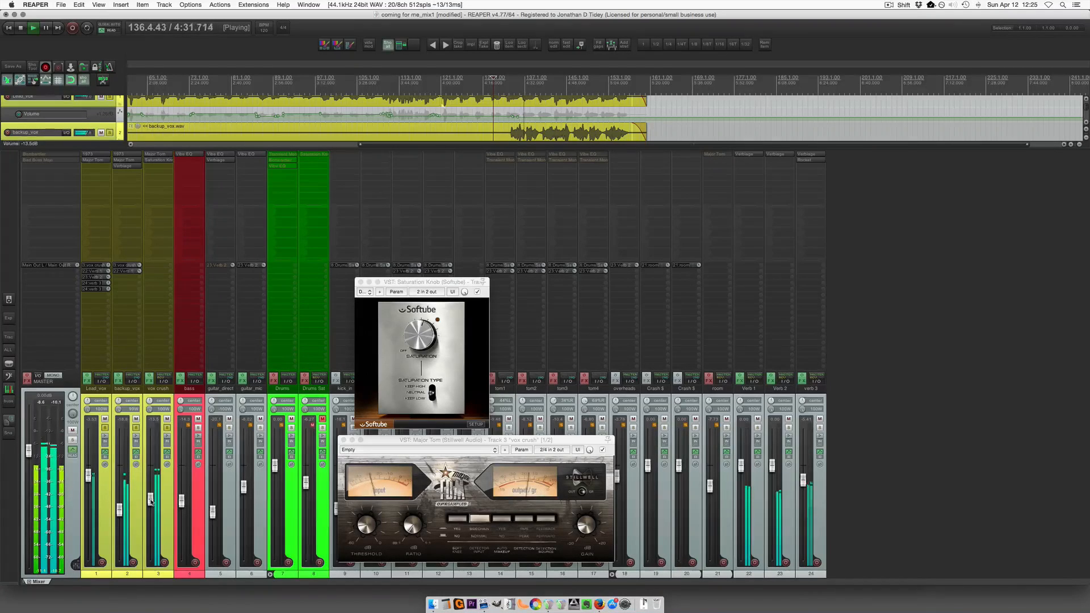
mouse_move(151, 500)
left_mouse_down()
mouse_move(151, 565)
mouse_move(150, 501)
left_mouse_up()
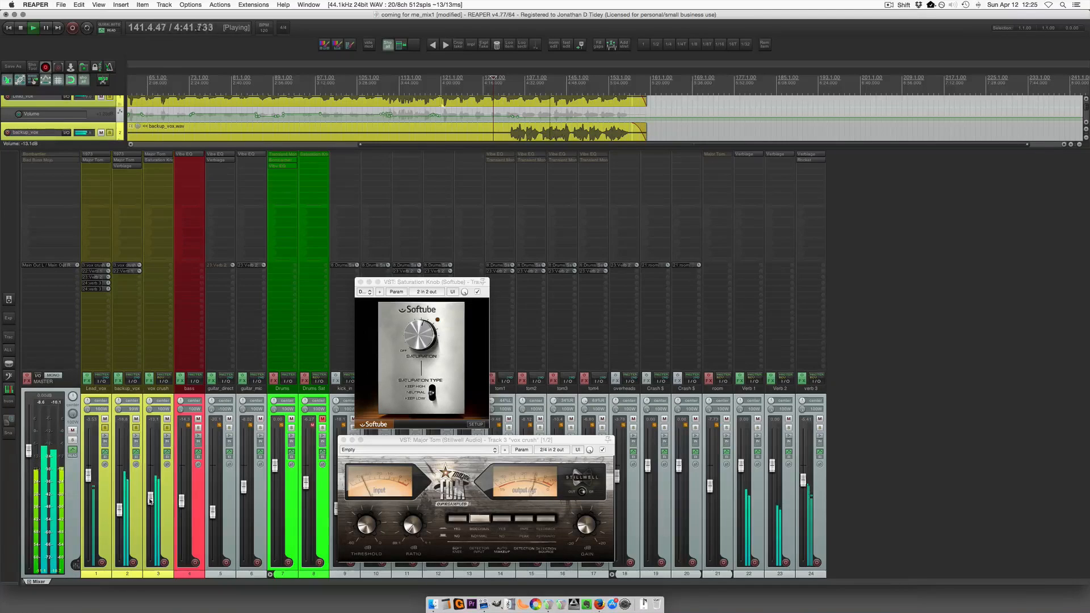
key("space")
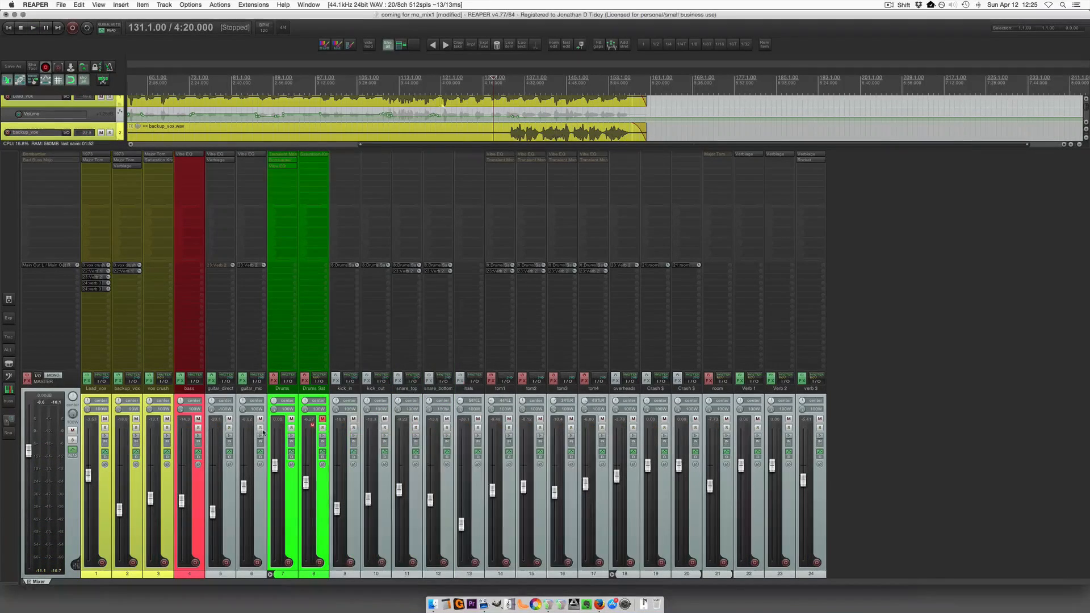
Solo bass, guitar_direct and guitar_mic alongside the vocal tracks and play them together from measure 131.
left_click(261, 427)
key("space")
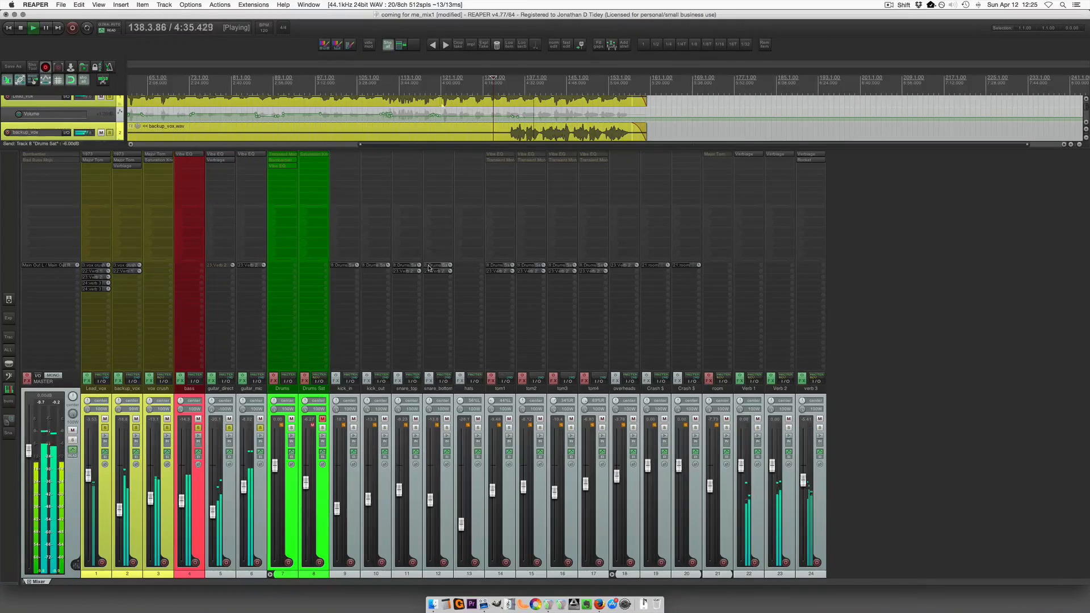
key("space")
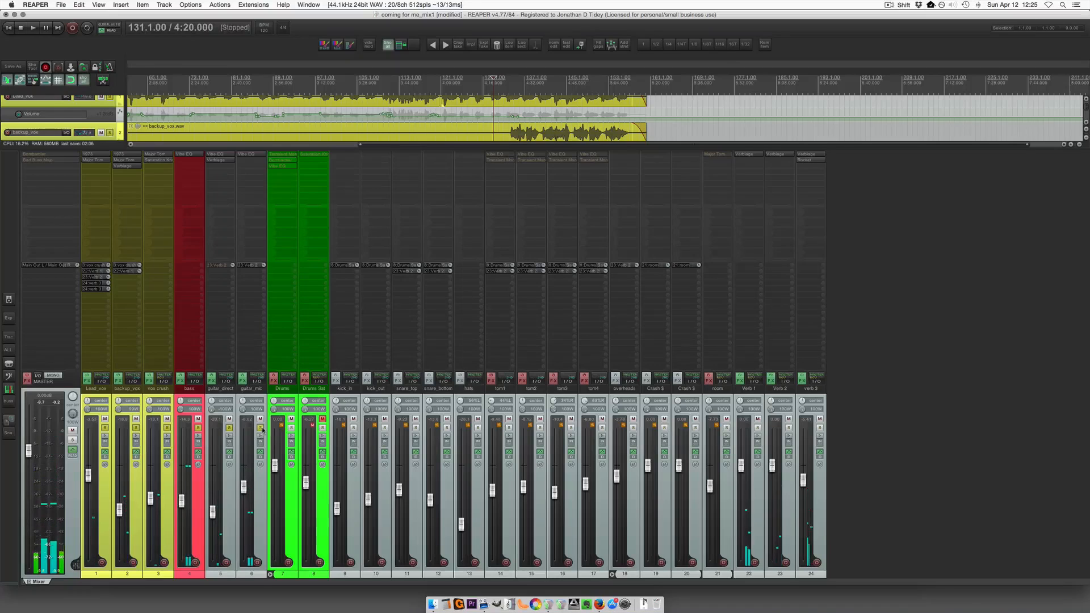
Solo the Drums track and the toms instead of the vocals and instruments, and select tom1 through tom4.
left_click(292, 428)
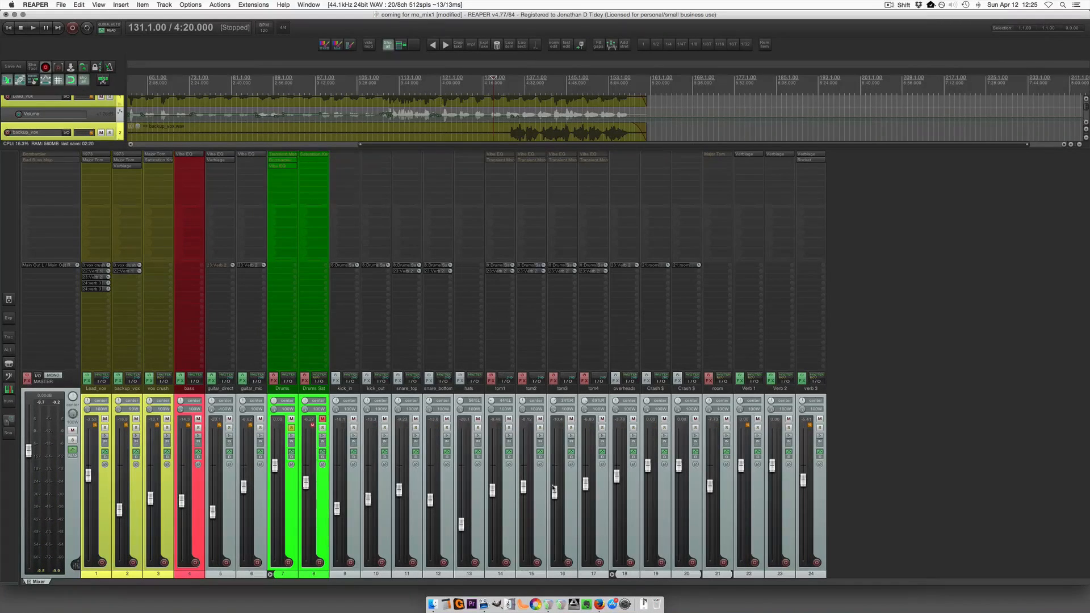
left_click(504, 468)
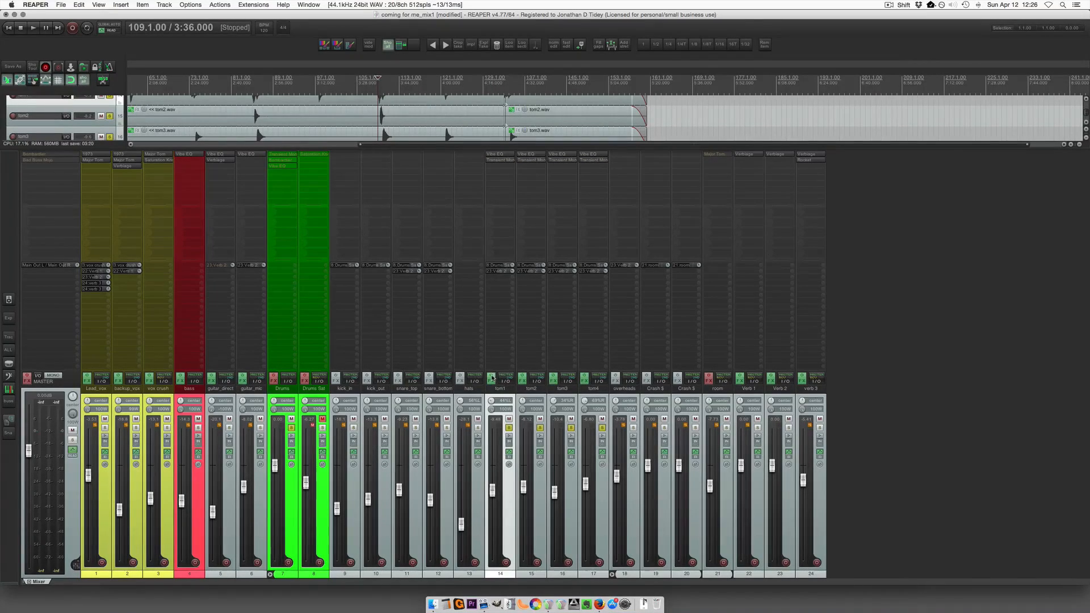
left_click(582, 474, "shift")
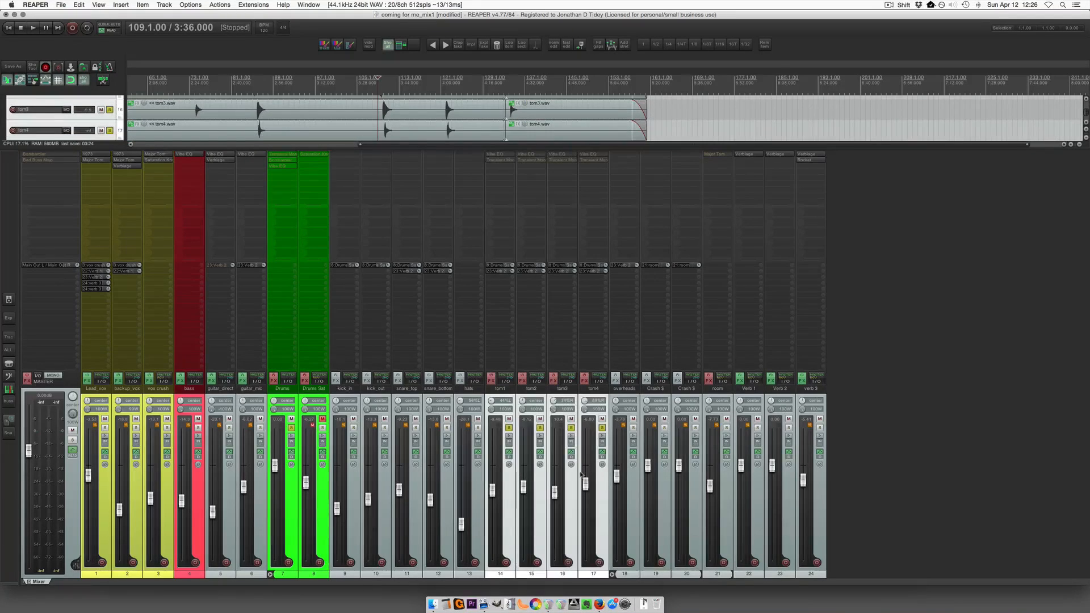
Open Vibe EQ and Transient Monster on tom1 and arrange their windows so both can be seen.
left_click(503, 153)
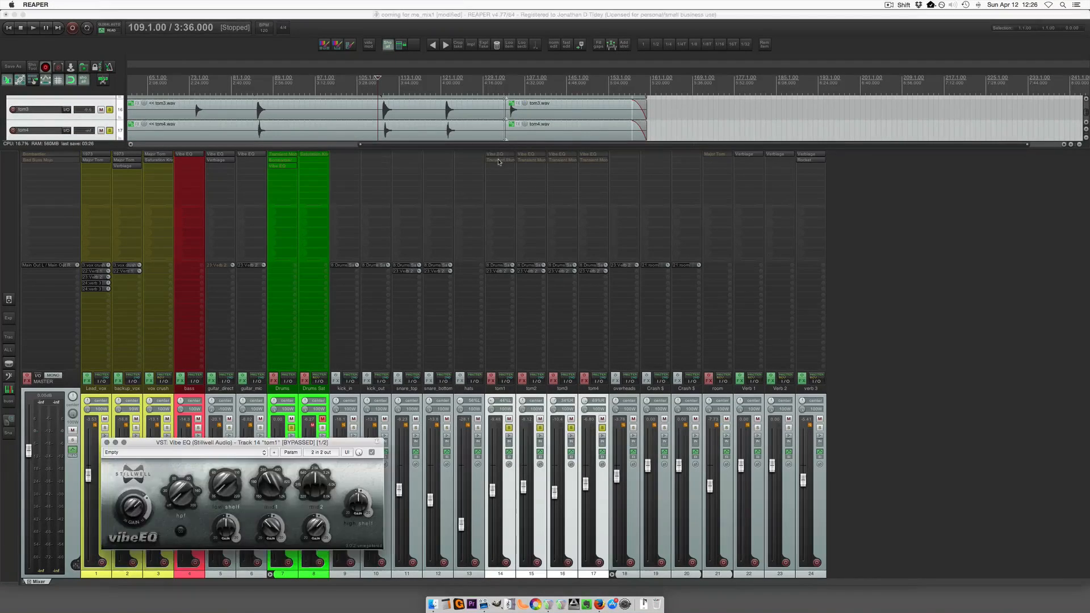
left_click(498, 161)
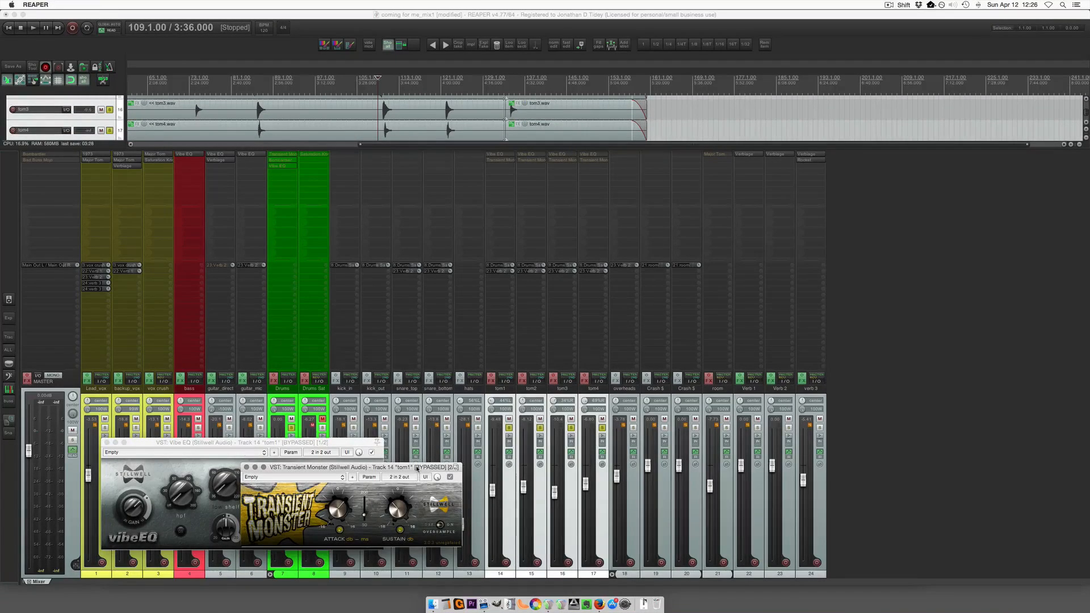
left_click_drag(417, 467, 394, 353)
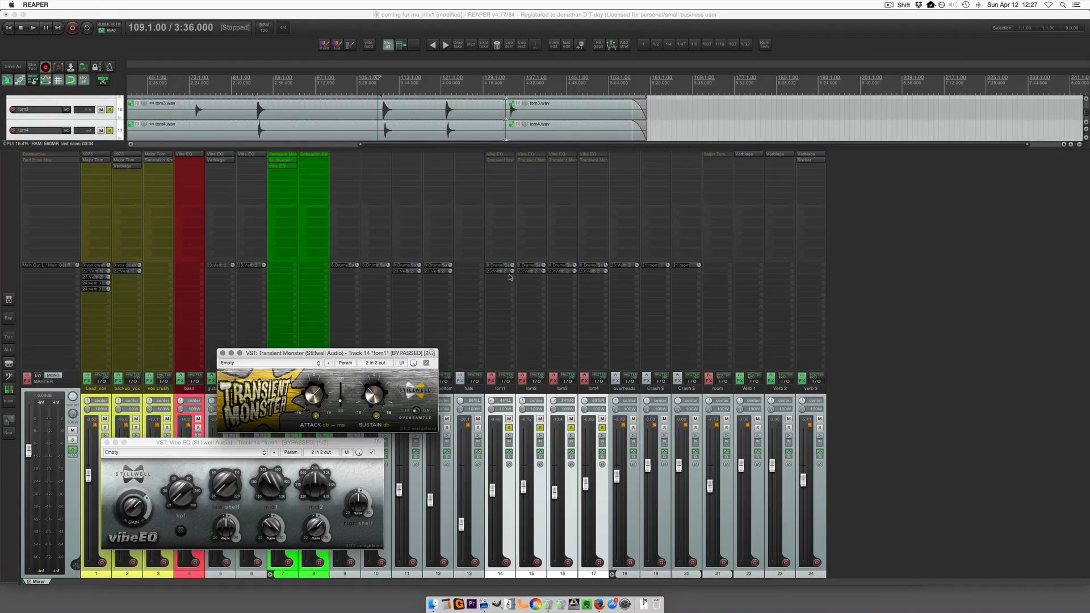
Mute Verb 2 and play the soloed toms from measure 109 with their effects bypassed.
scroll(419, 102, "up", 2)
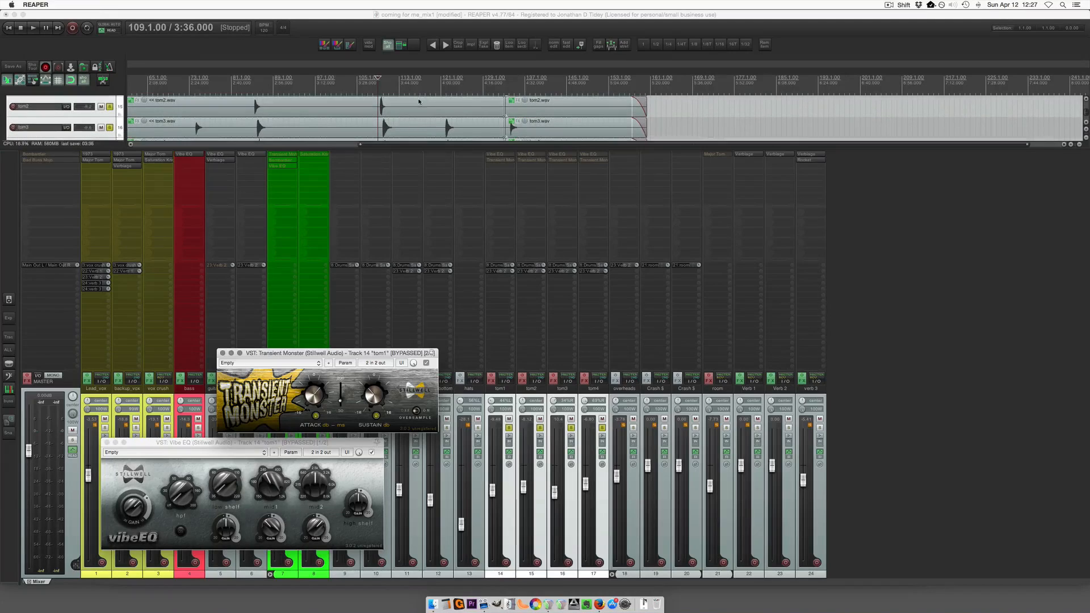
left_click(789, 419)
key("space")
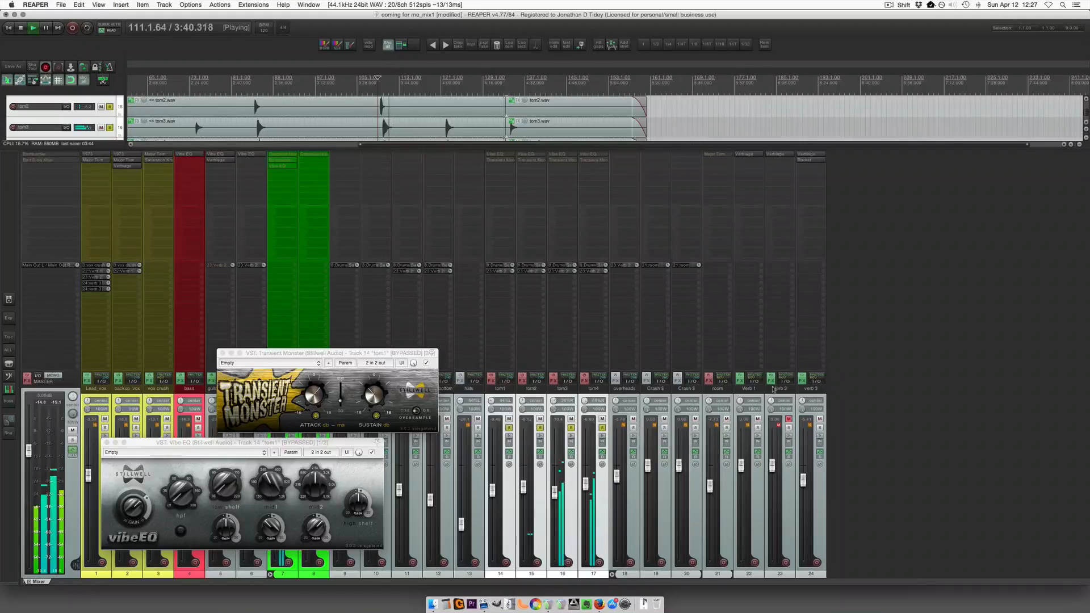
key("space")
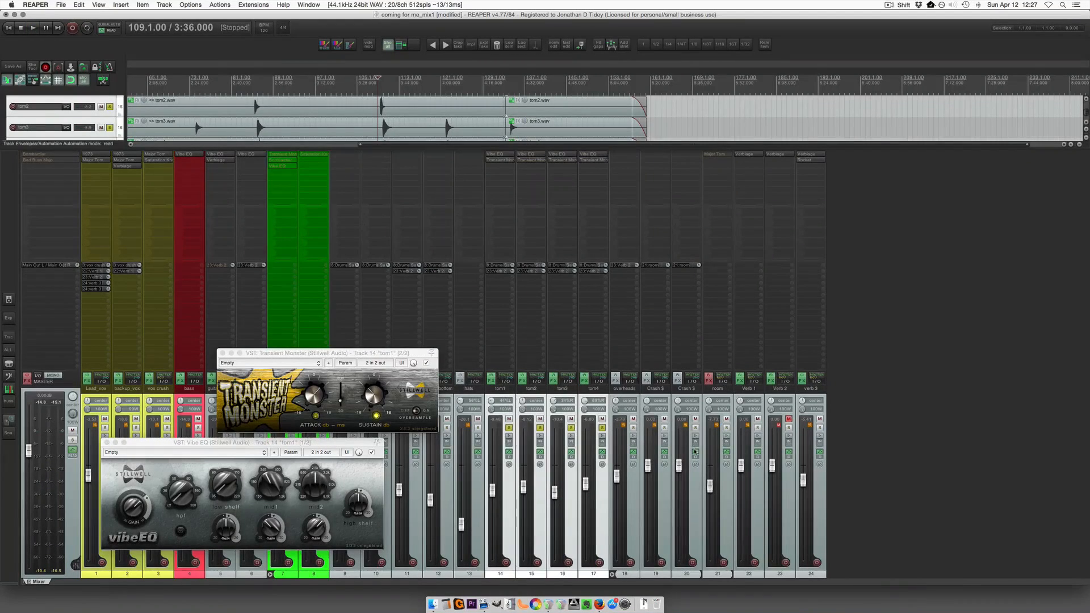
Play the toms from measure 109 with their effects enabled, and close the Vibe EQ and Transient Monster windows.
key("space")
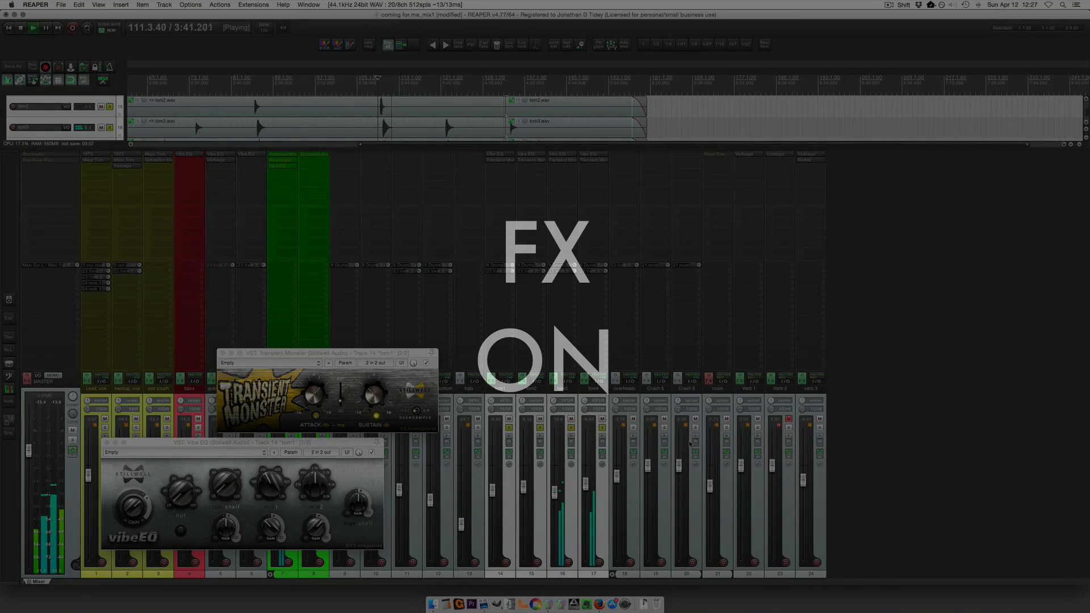
key("space")
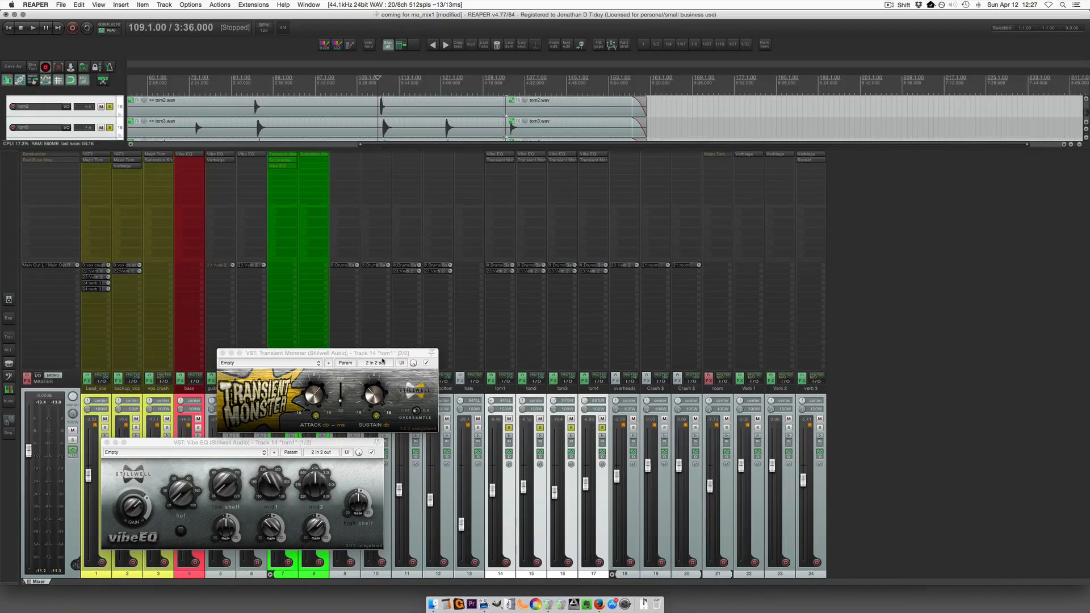
key("super+w")
key("super+w")
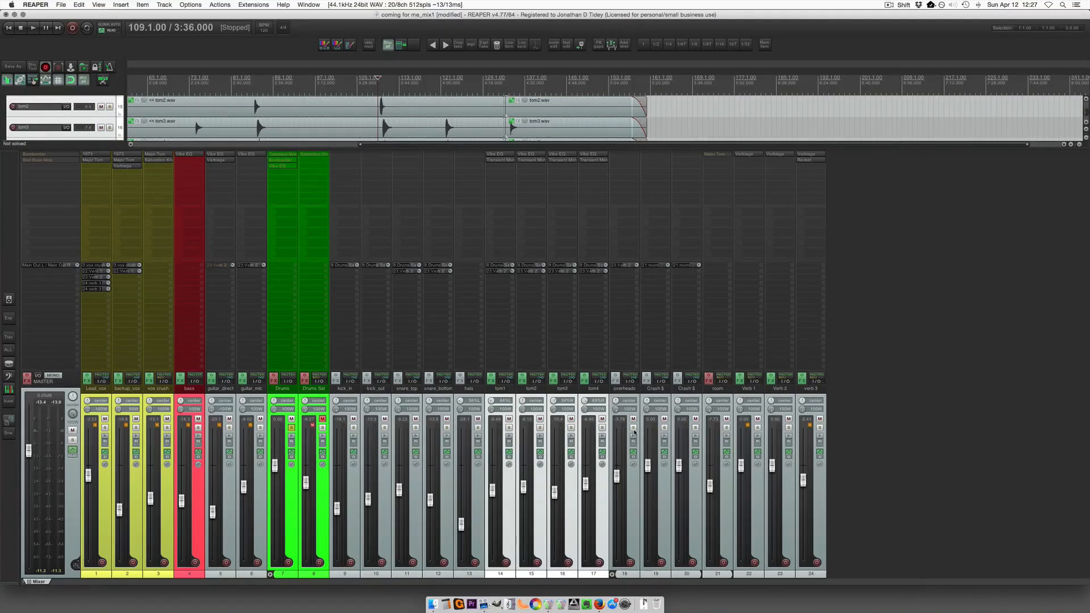
Solo the drum tracks from kick_in through overheads and play the kit from measure 109.
left_click_drag(634, 433, 355, 434)
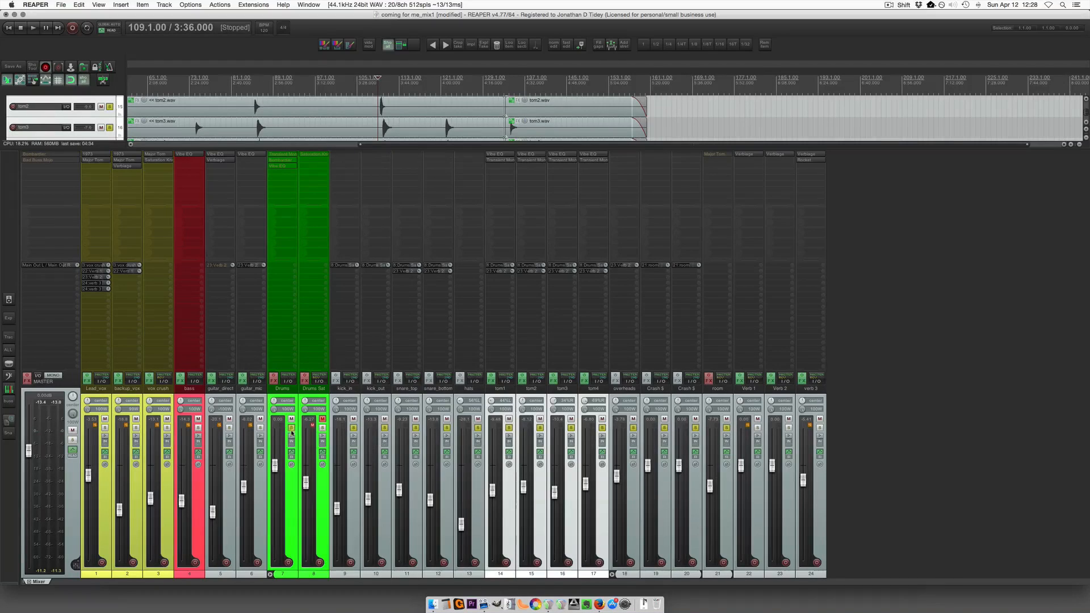
key("space")
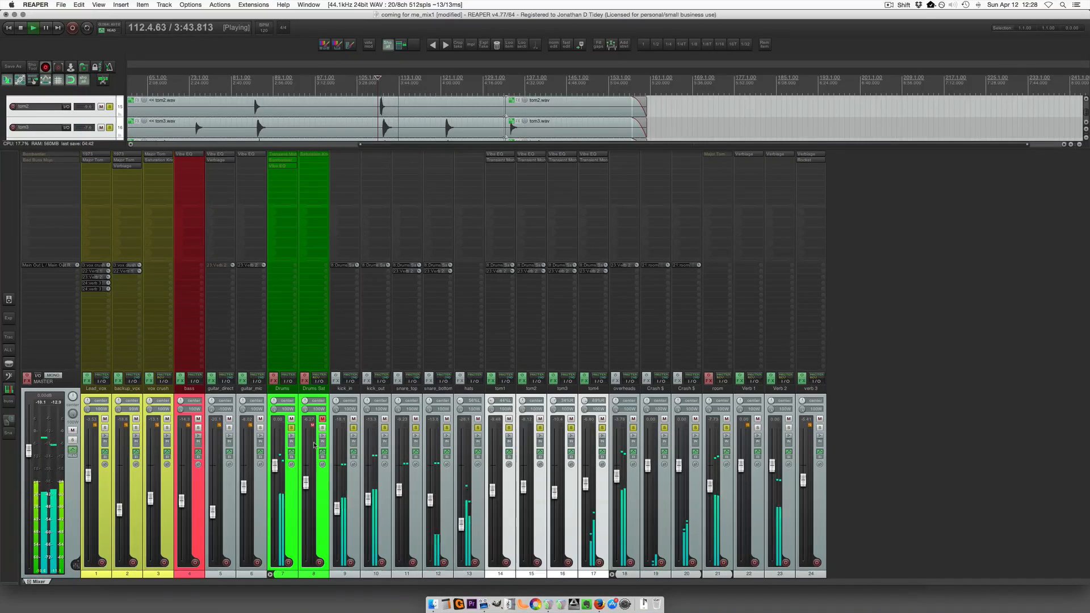
key("space")
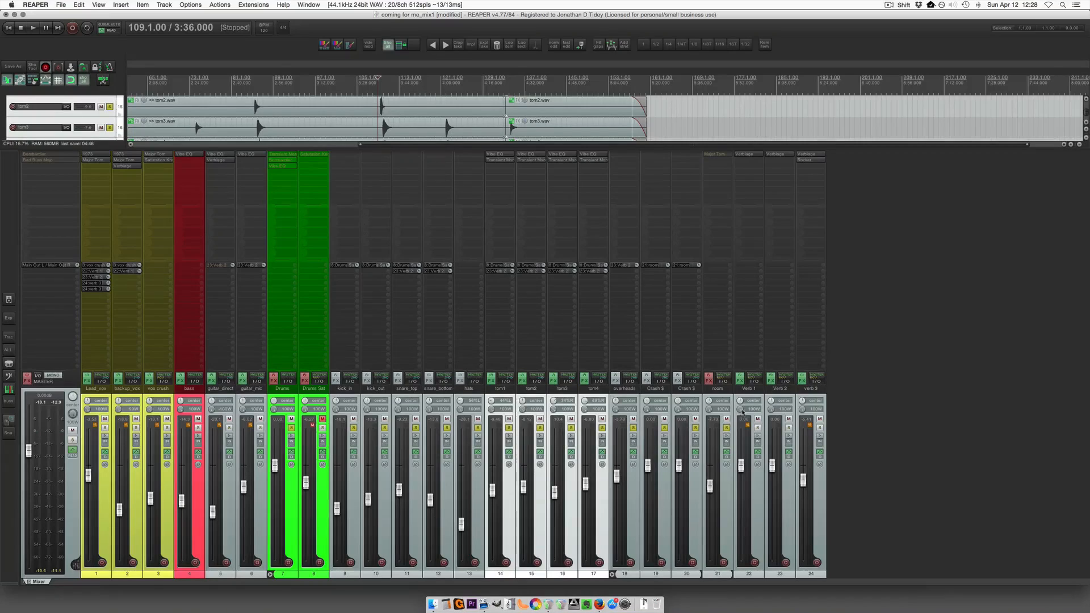
Solo only the room track, bring it into view in the arrangement, and play it with its compressor bypassed.
left_click(726, 428)
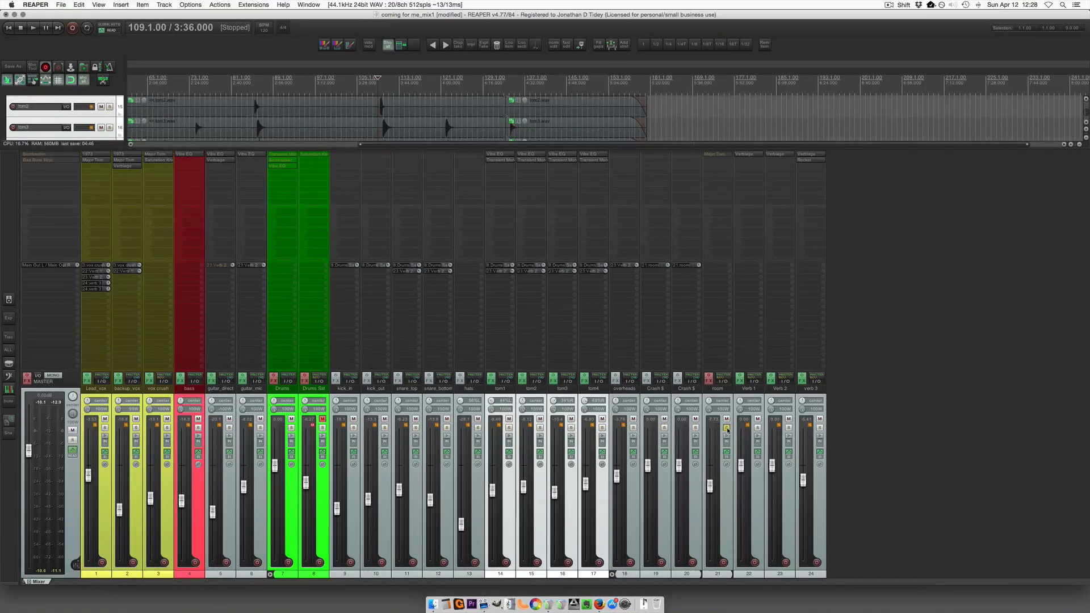
scroll(406, 121, "down", 8)
scroll(406, 120, "left", 2)
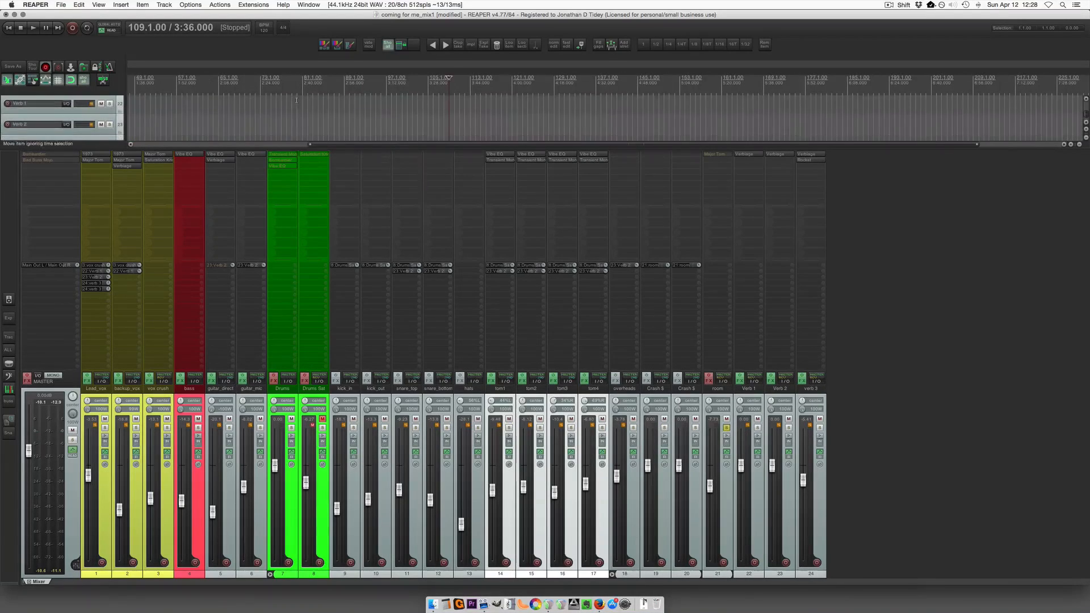
scroll(406, 120, "up", 4)
scroll(406, 120, "down", 2)
scroll(407, 121, "down", 2)
scroll(407, 121, "up", 2)
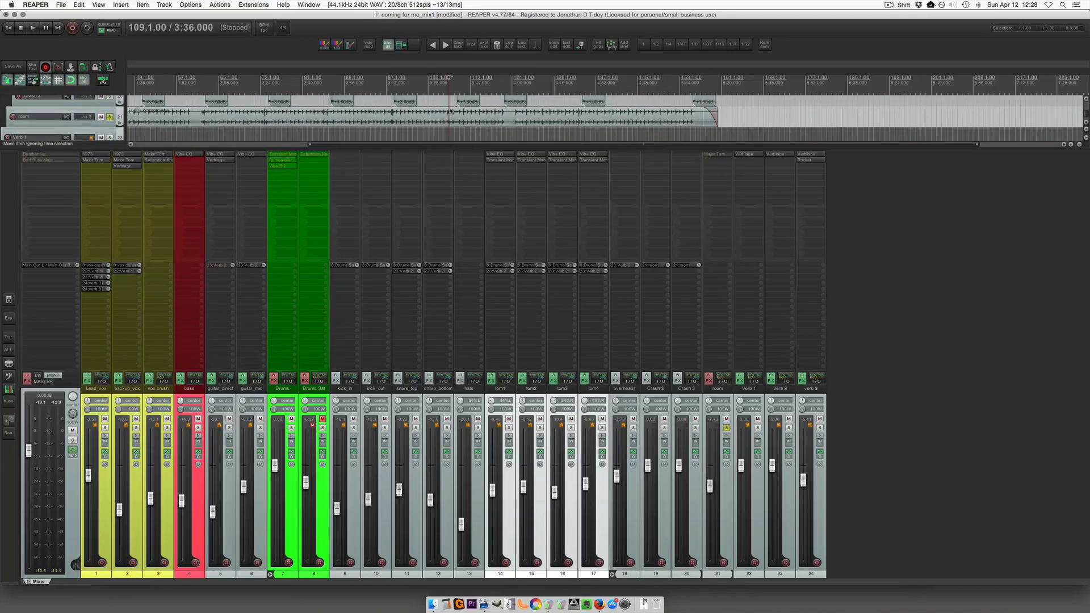
key("space")
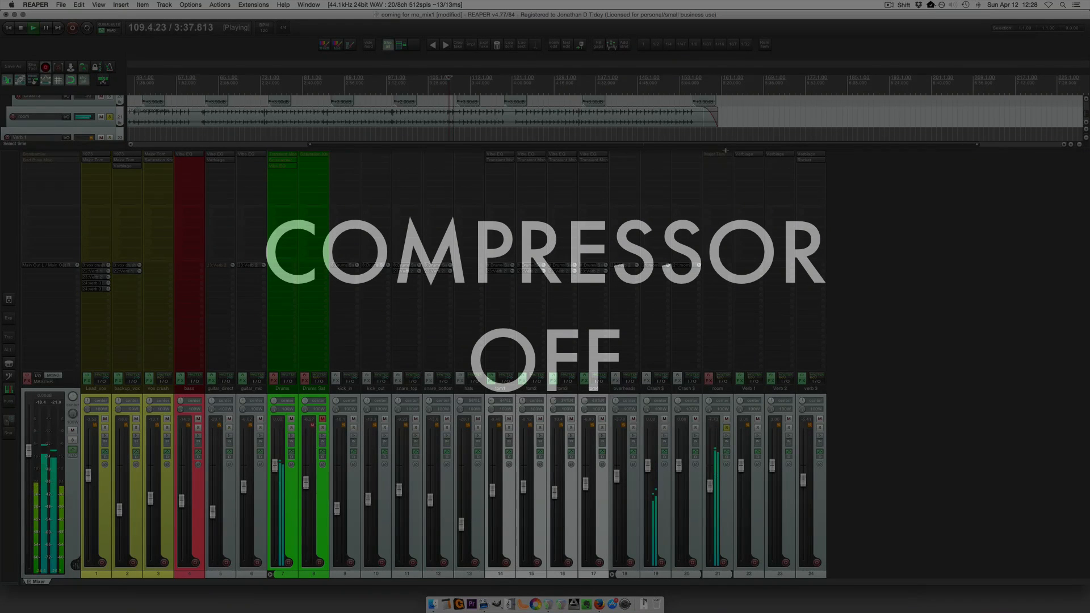
key("space")
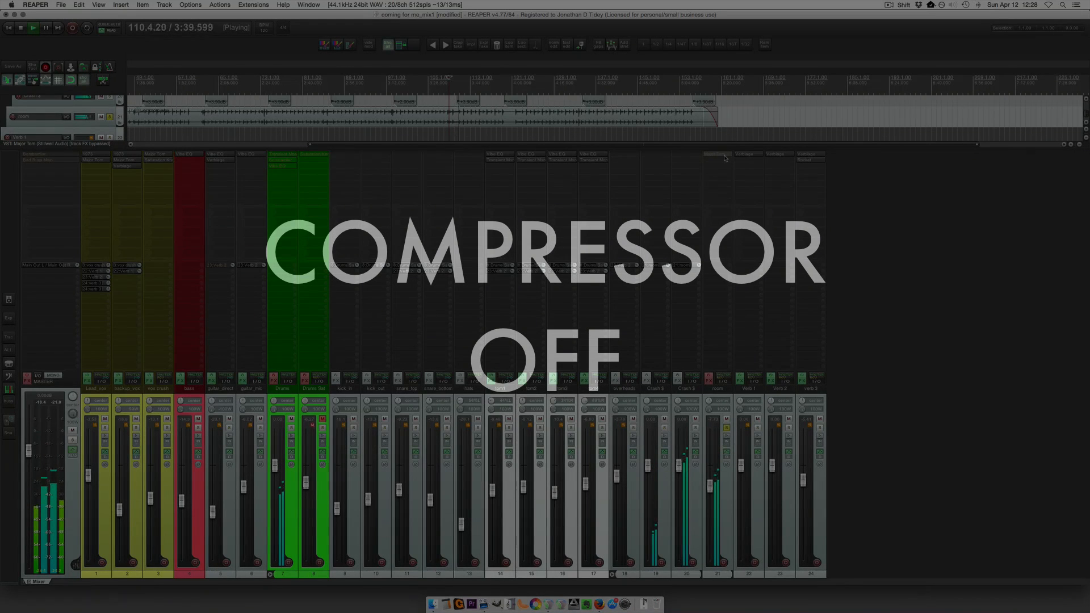
Enable the room track's Major Tom compressor and play from measure 109, bypassing and re-enabling it for comparison.
left_click(725, 158)
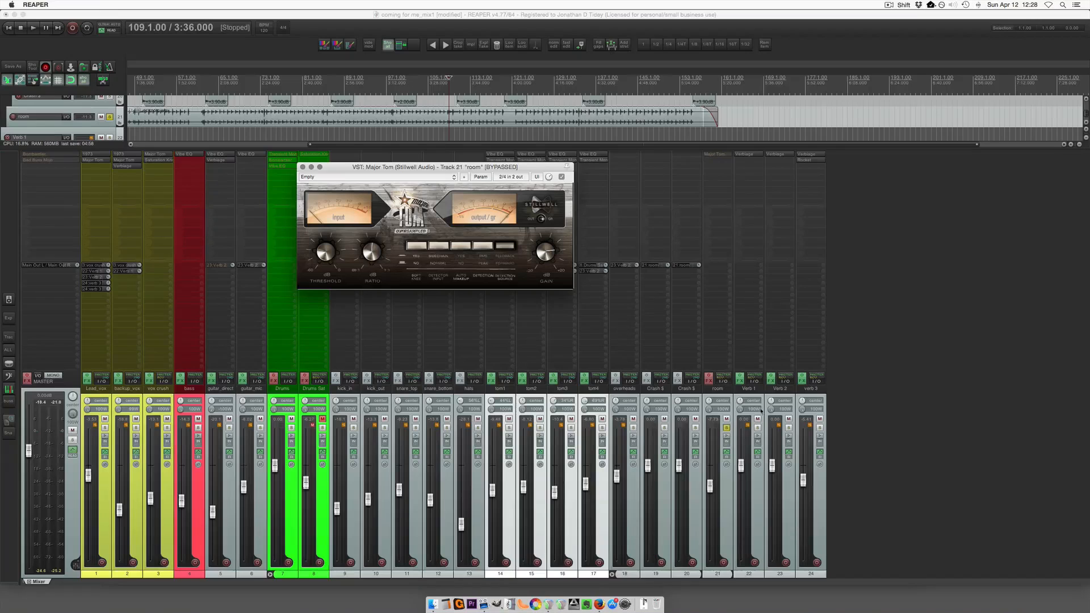
left_click(707, 377, "super")
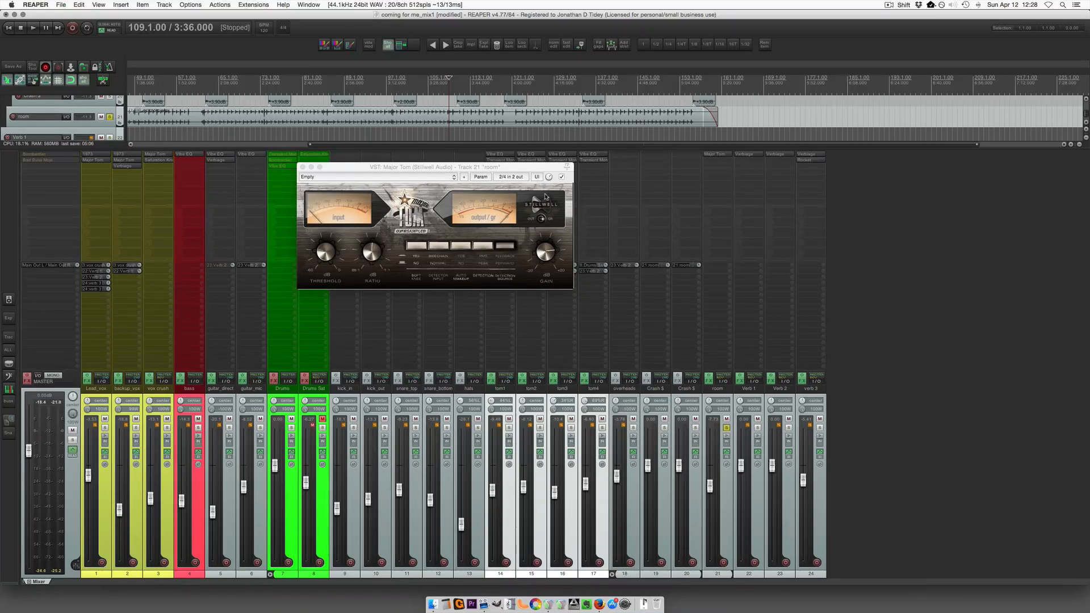
key("space")
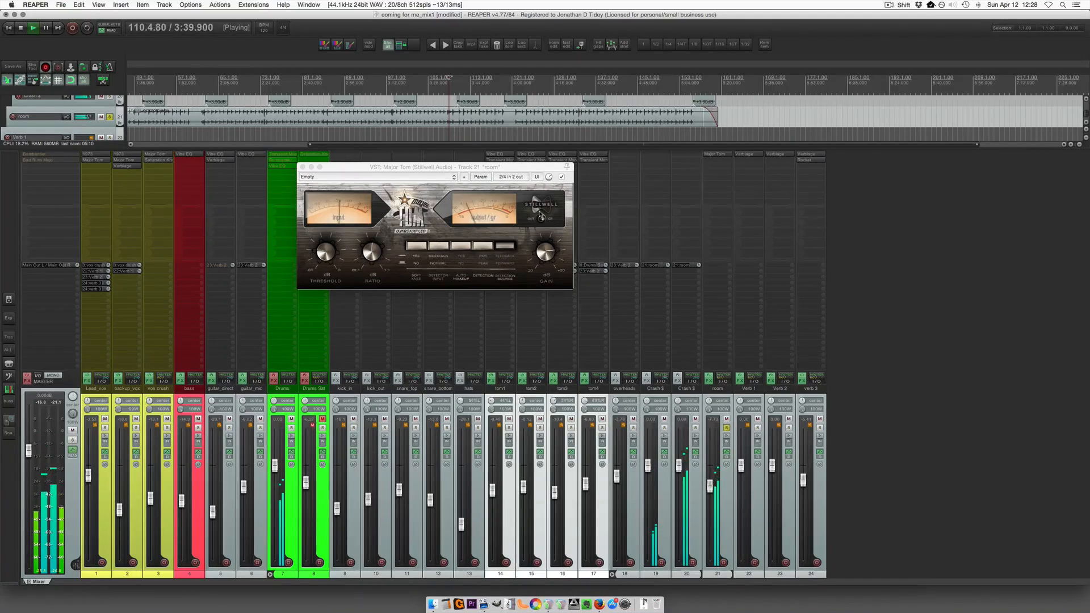
left_click(561, 177)
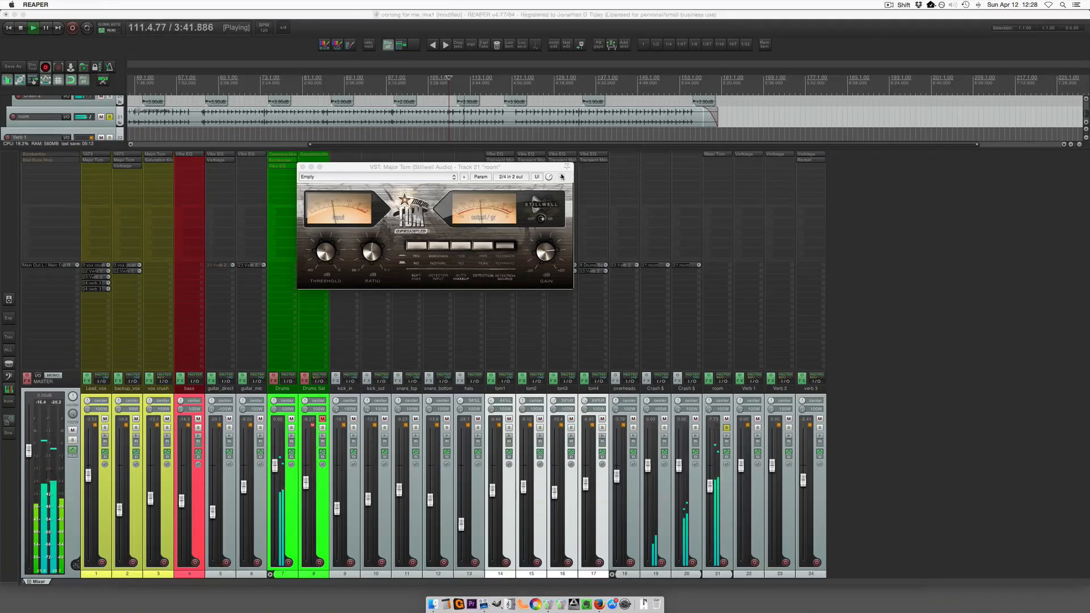
left_click(561, 177)
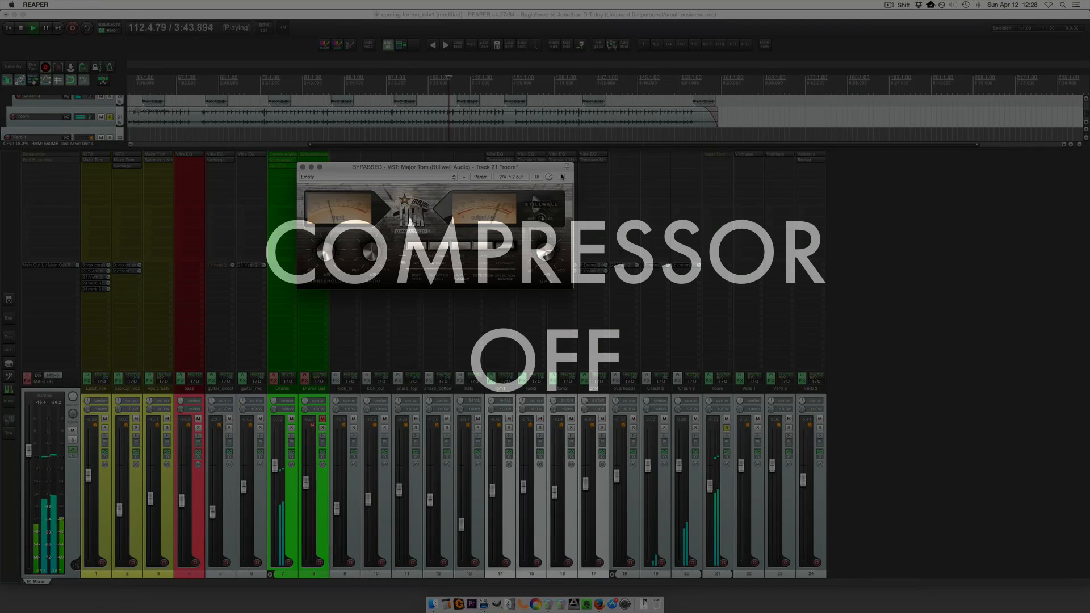
left_click(562, 177)
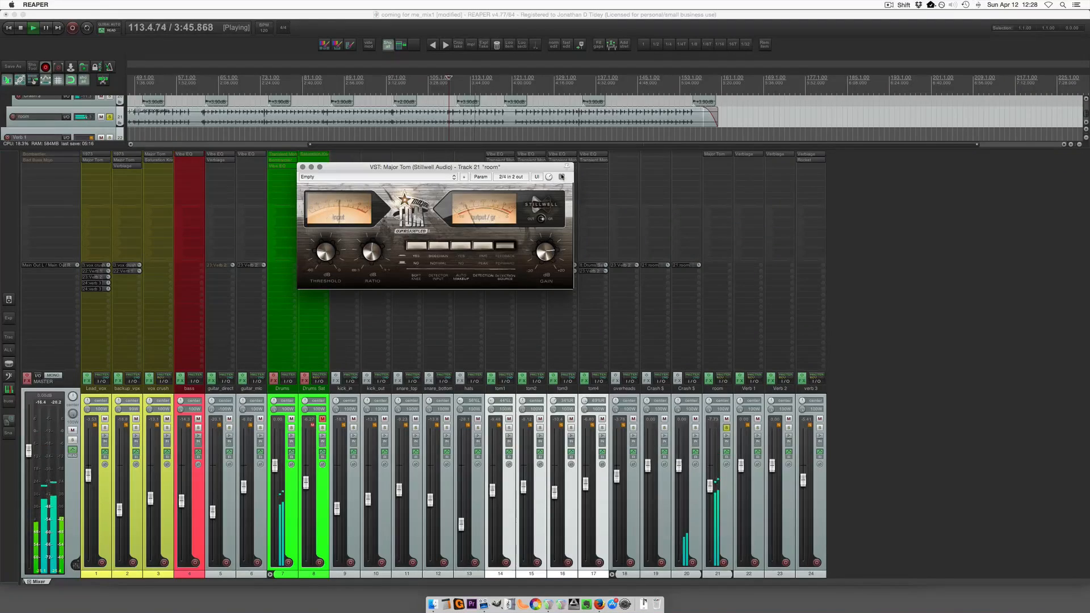
key("space")
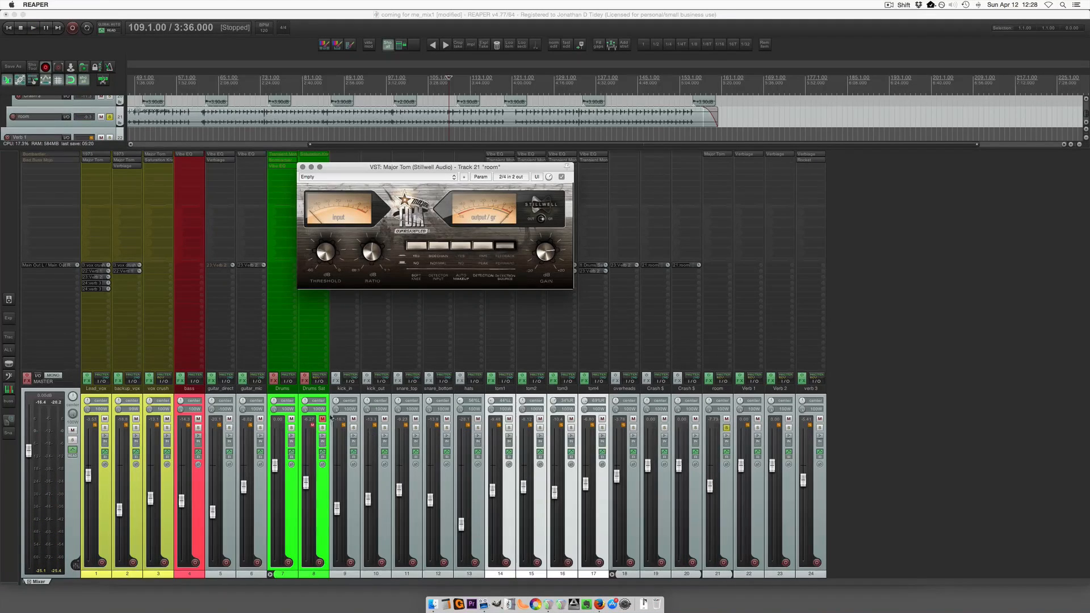
Close the Major Tom window, enable the Drums folder's effects, and open its Transient Monster and Bombardier windows.
key("Escape")
left_click(274, 377)
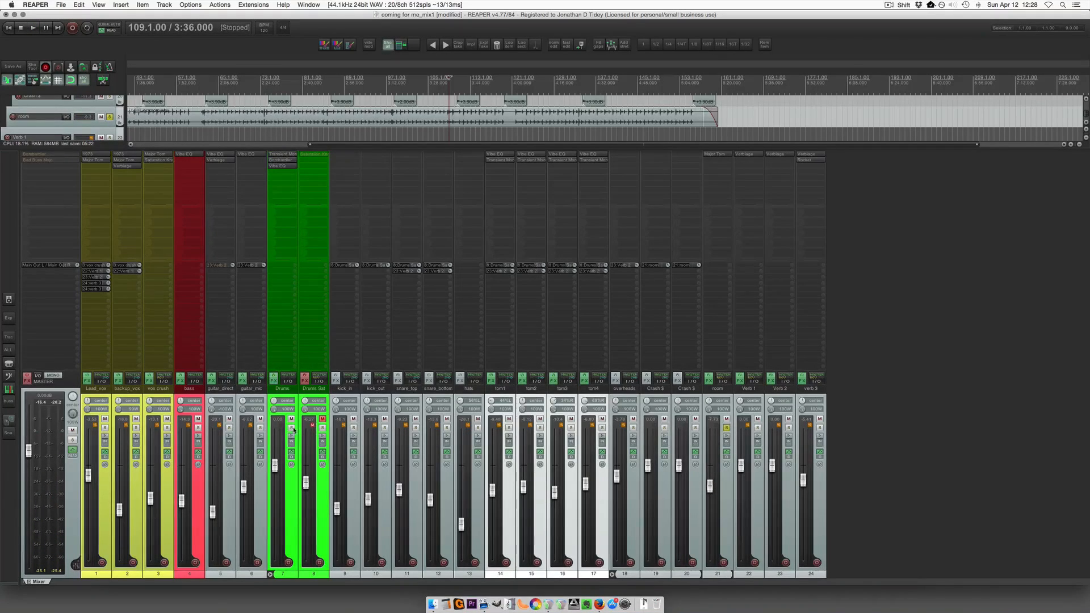
left_click(283, 154)
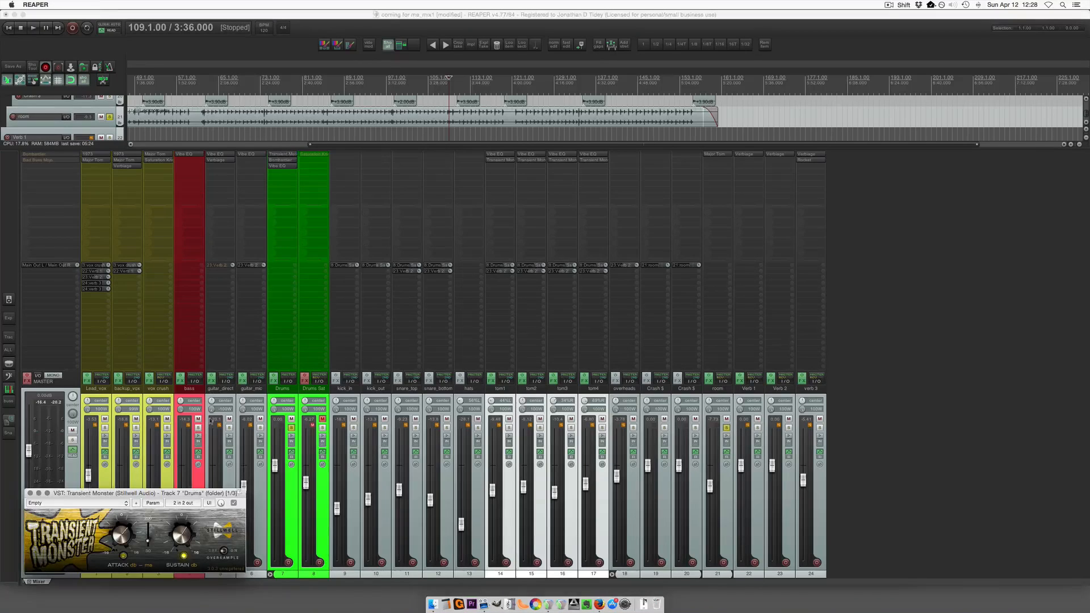
left_click(289, 161)
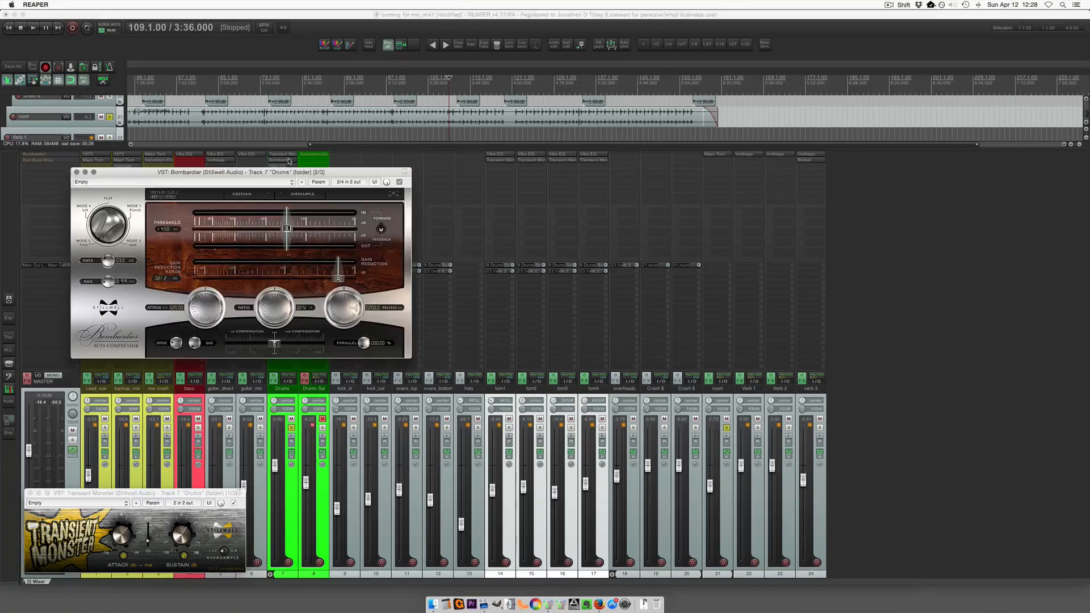
left_click_drag(290, 176, 217, 226)
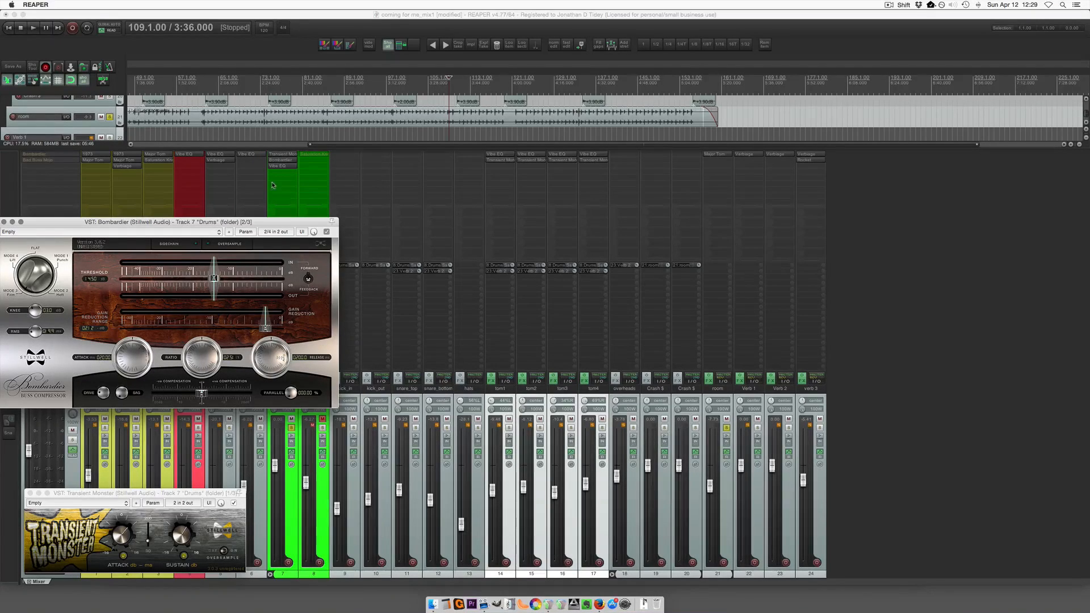
Open the Drums folder's Vibe EQ, check the frequency choices of its first mid band, and place its window clear of the Bombardier.
left_click(286, 171)
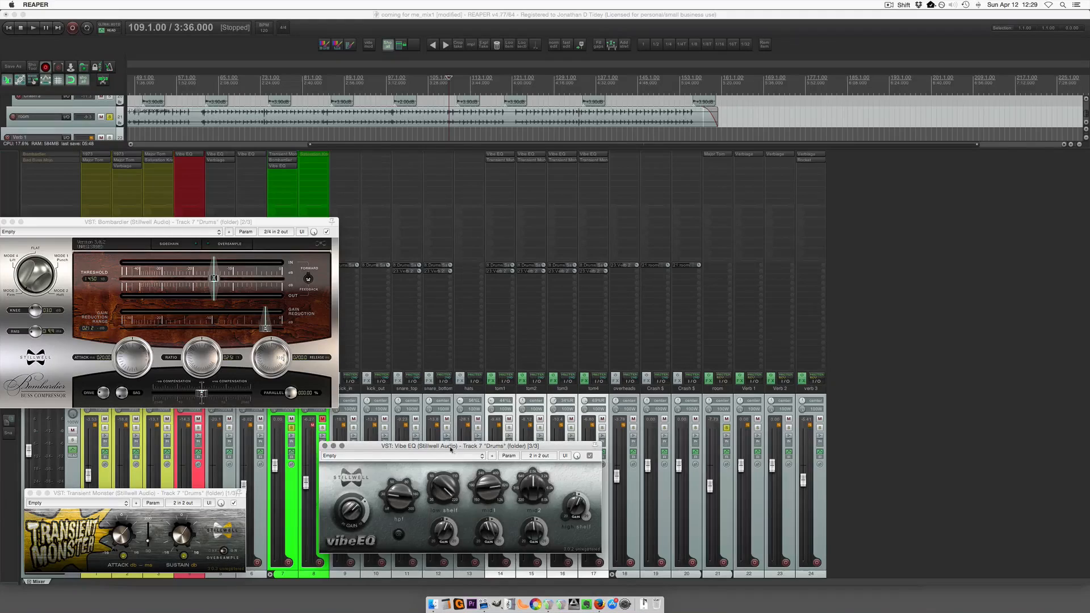
left_click_drag(451, 450, 265, 391)
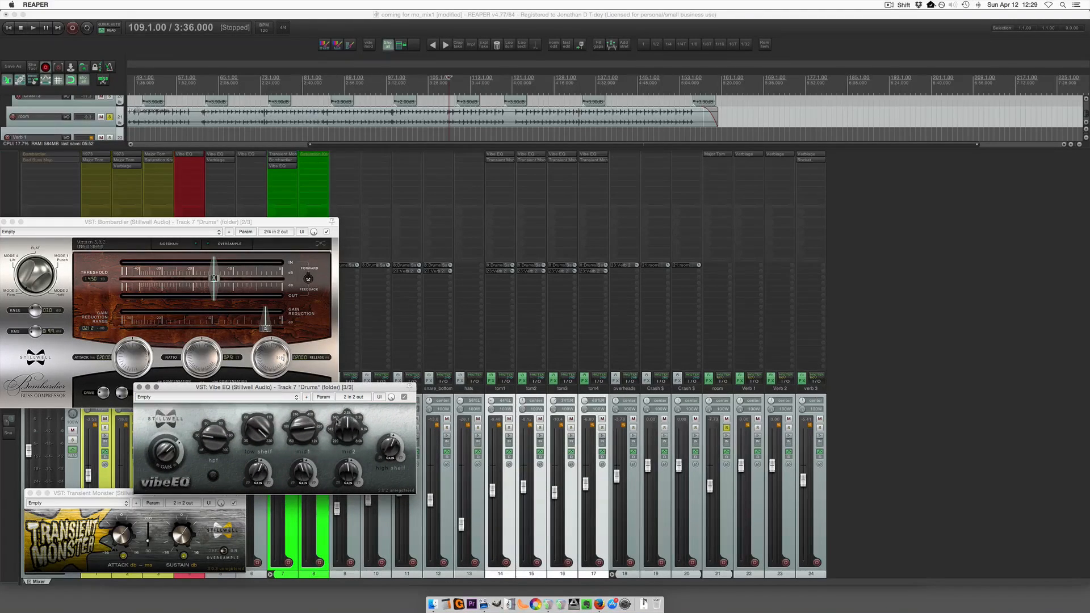
left_click(309, 432)
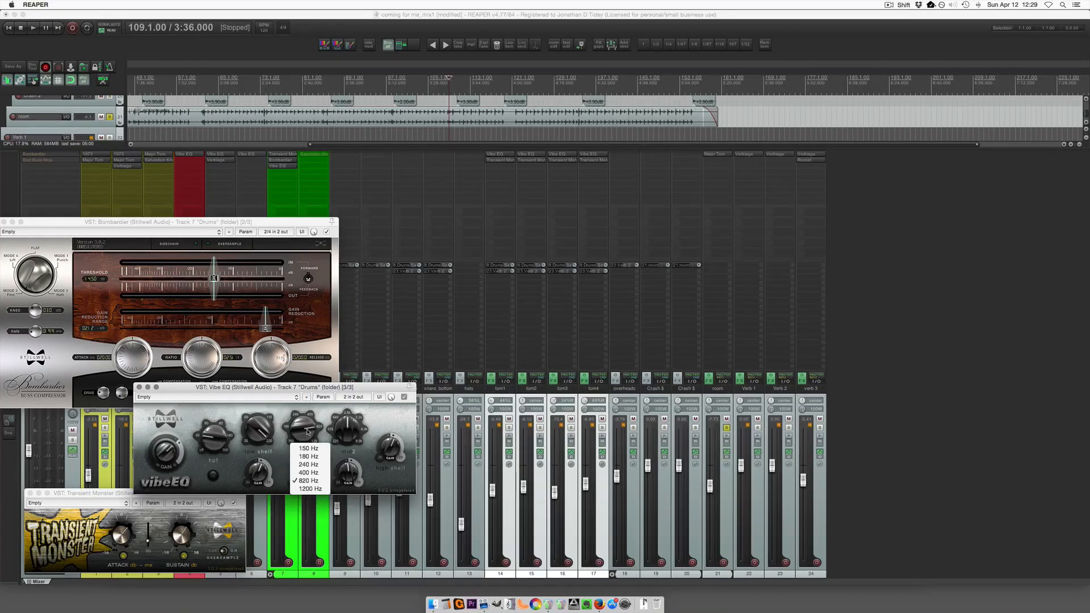
left_click(307, 432)
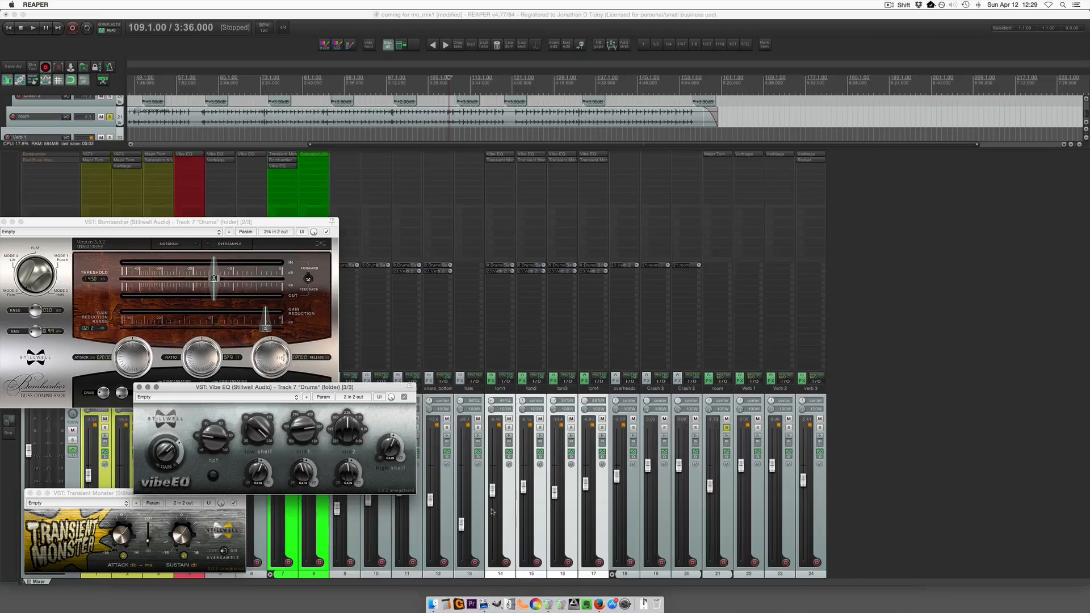
left_click_drag(365, 387, 687, 295)
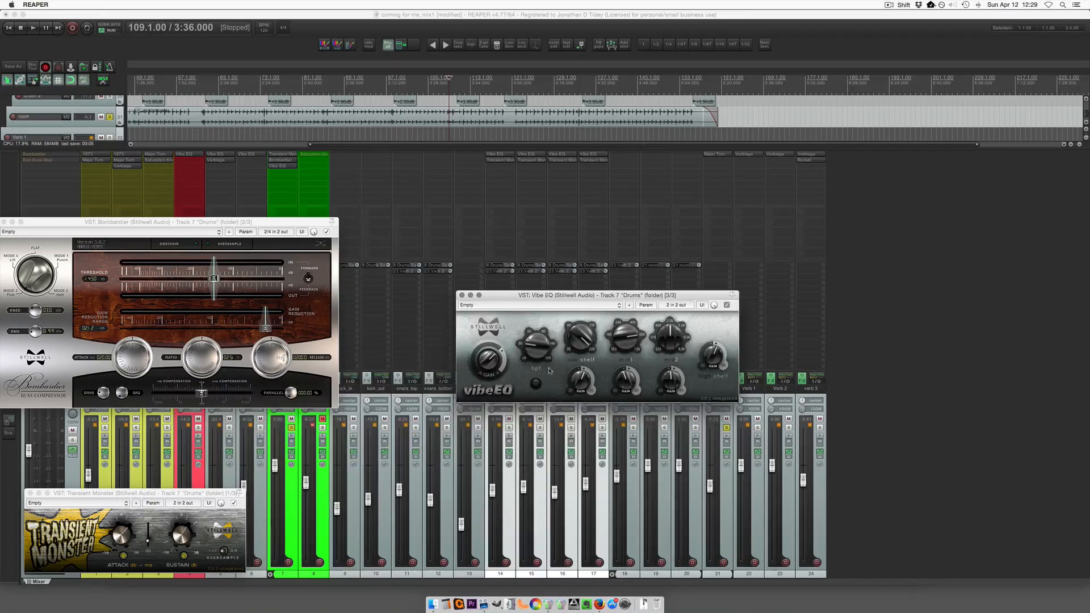
Solo only the Drums folder and play the kit from measure 109, bypassing and re-enabling the folder's effects for comparison.
left_click(292, 429)
key("space")
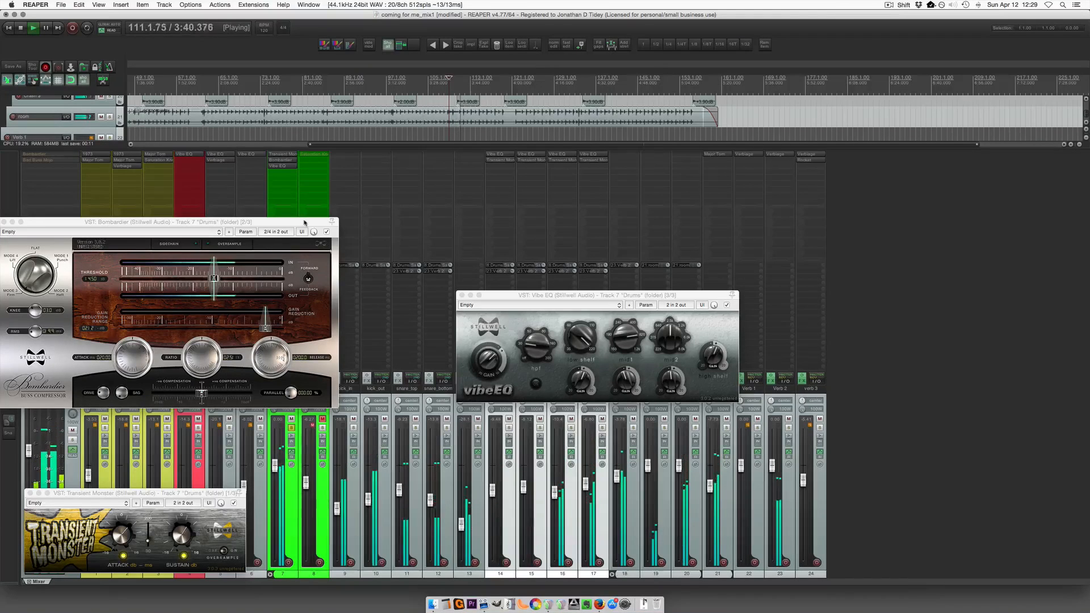
left_click_drag(305, 222, 300, 168)
left_click(274, 376)
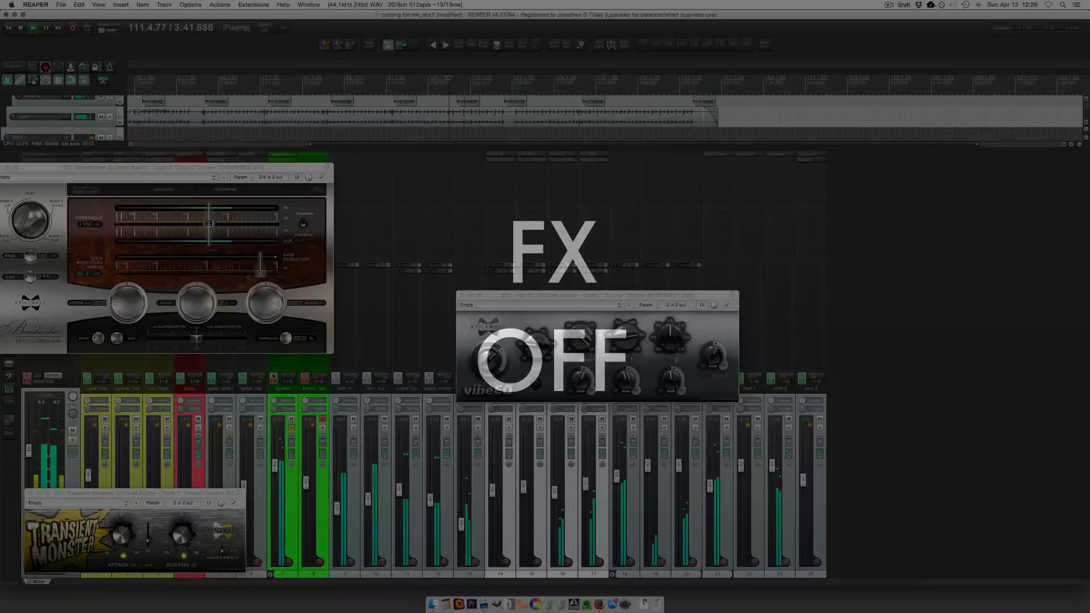
left_click(274, 377)
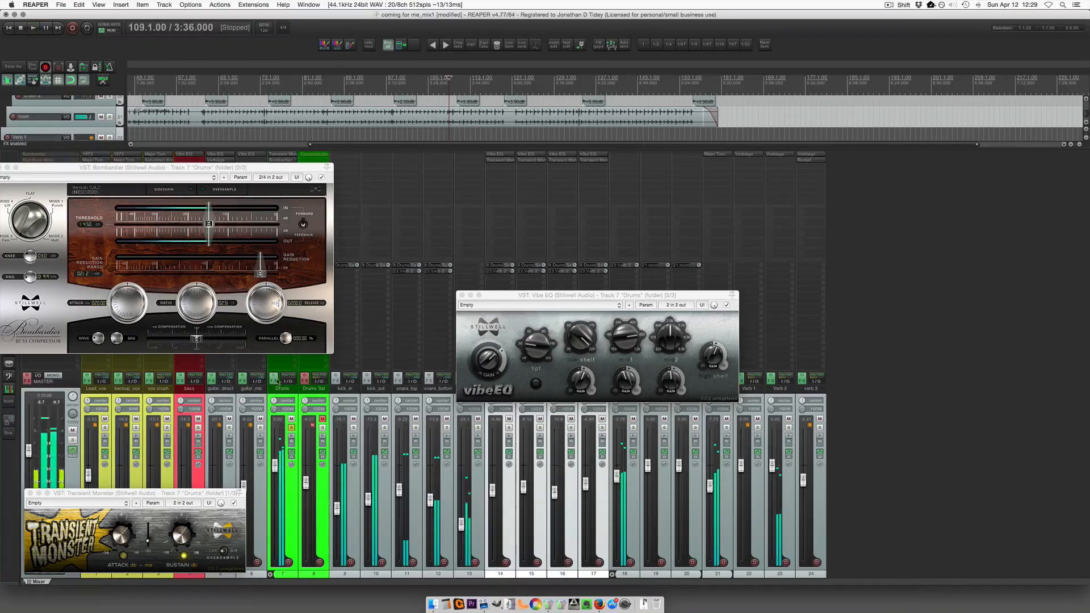
key("space")
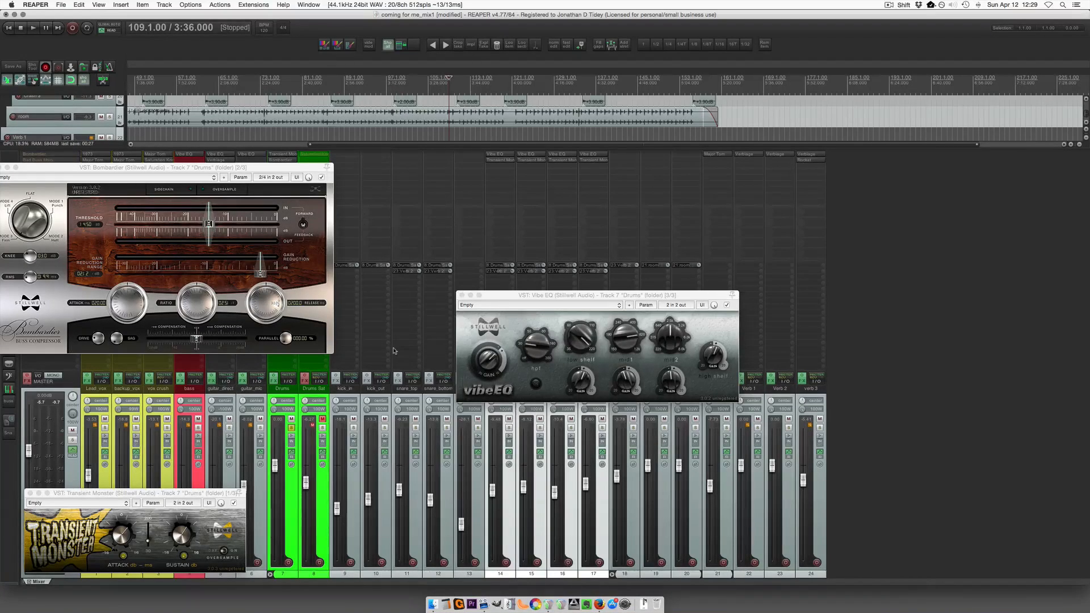
Enable the Saturation Knob on the Drums Sat track, unmute and solo the track, and play from measure 109.
left_click(304, 379)
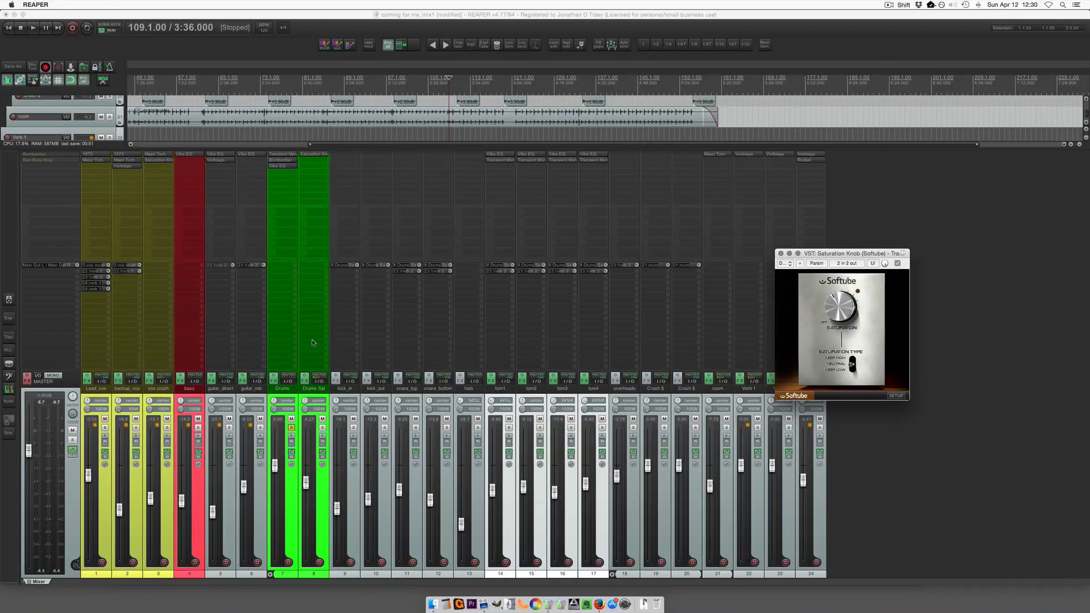
left_click(325, 427)
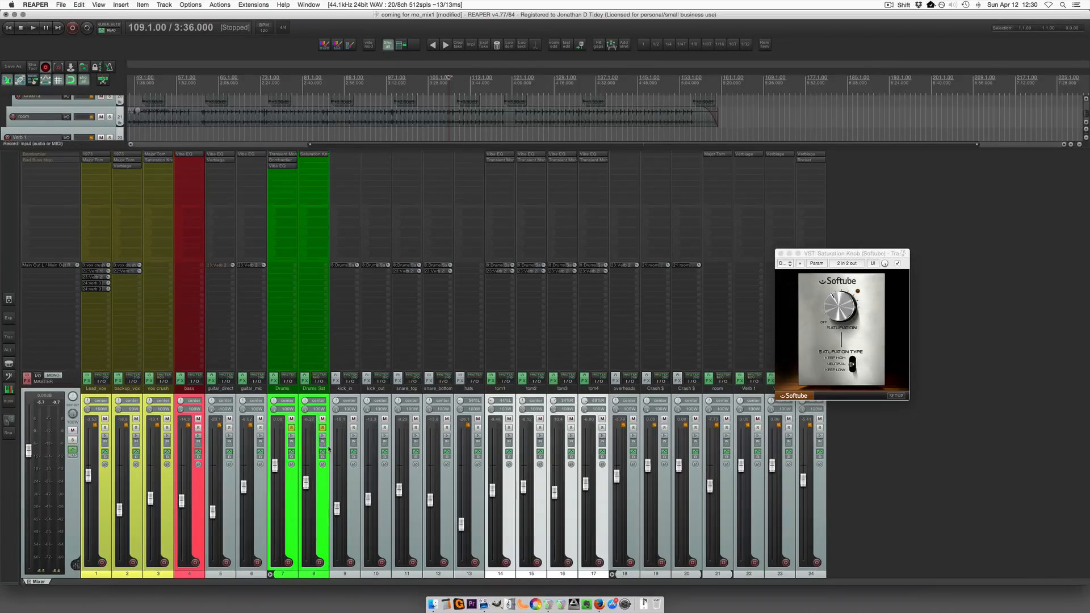
key("space")
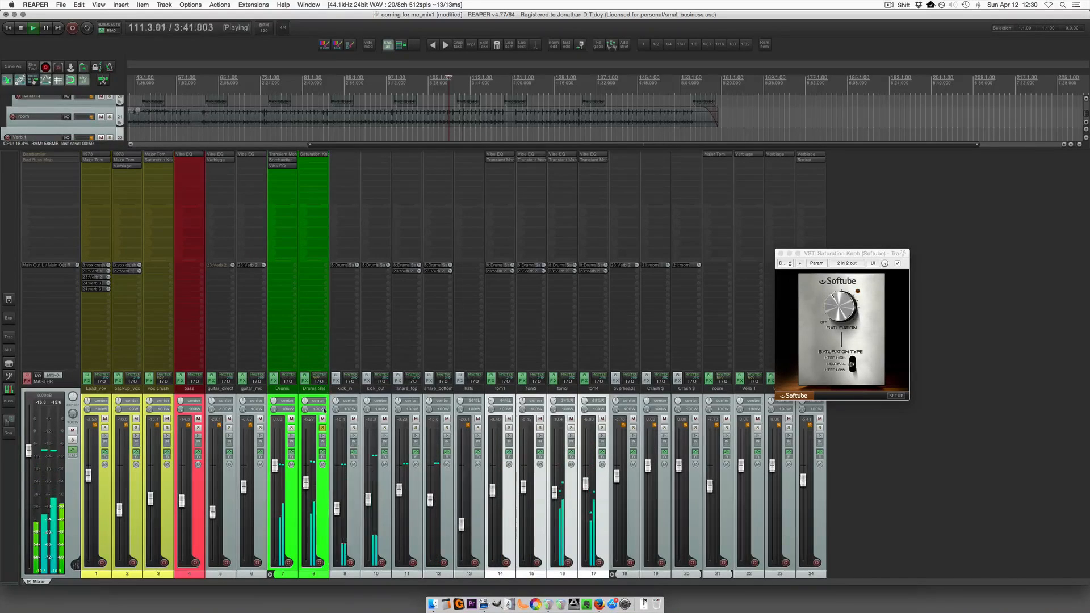
Compare the Drums Sat track with its saturation bypassed and enabled, then stop playback and clear the track's solo.
left_click(305, 379)
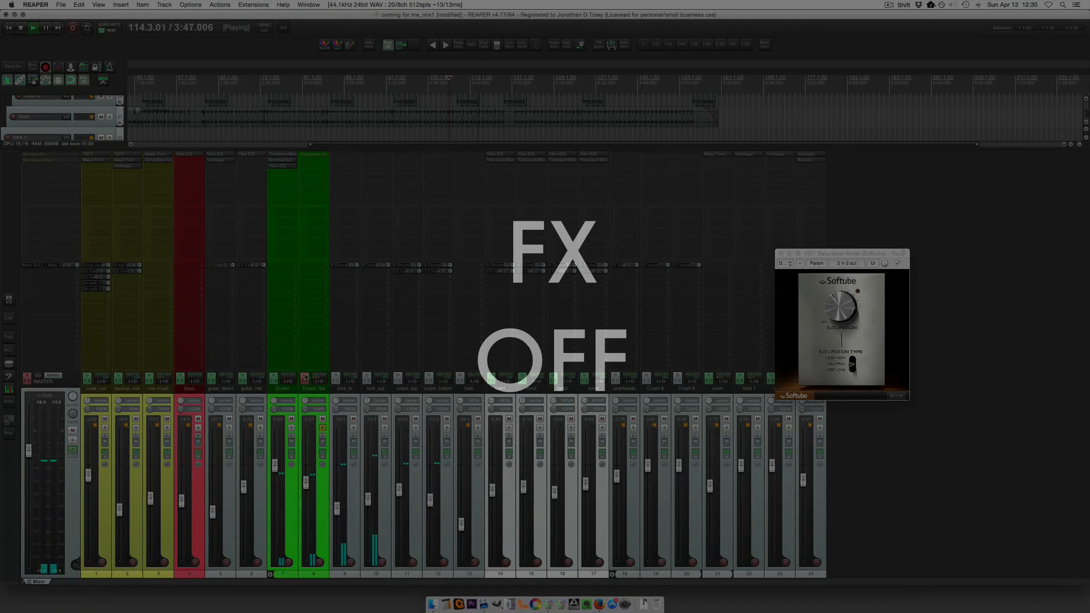
left_click(305, 378)
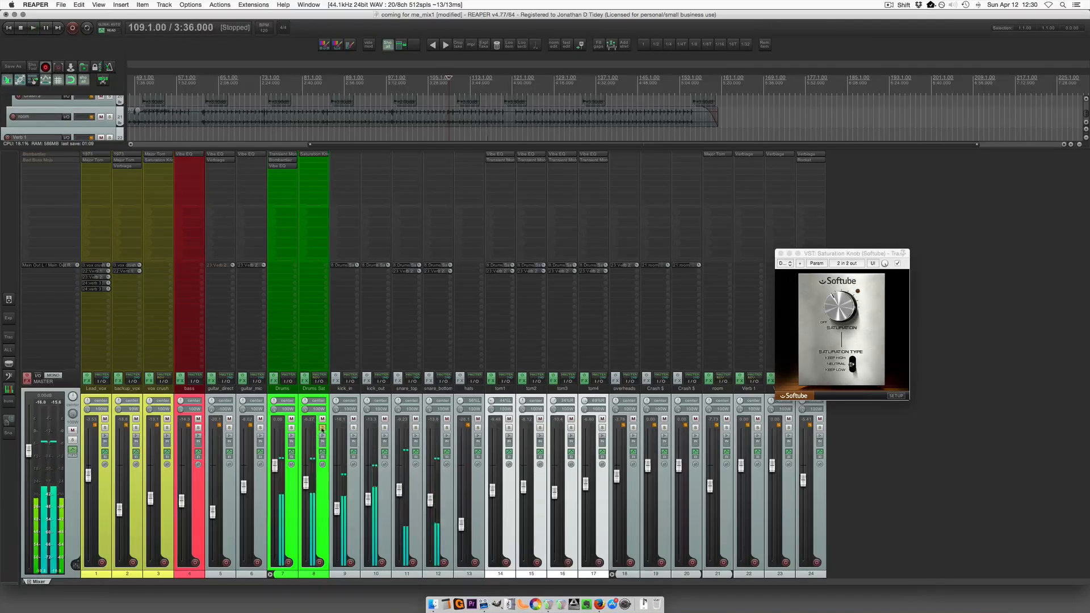
left_click(322, 429)
key("space")
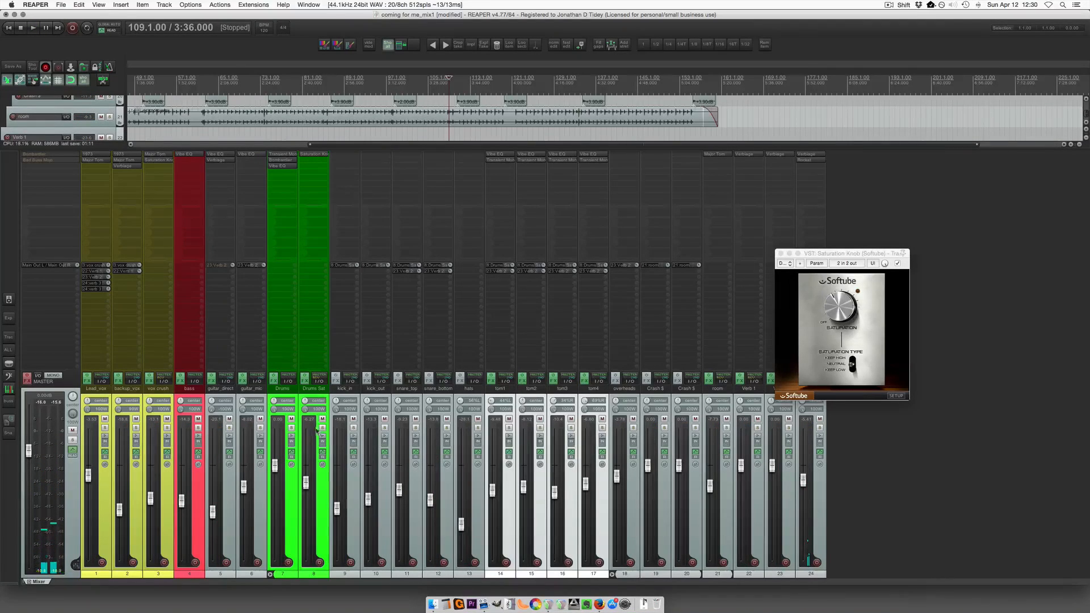
Solo the Drums folder and play from measure 109, muting and unmuting the Drums Sat track to compare the parallel saturation.
left_click(292, 428)
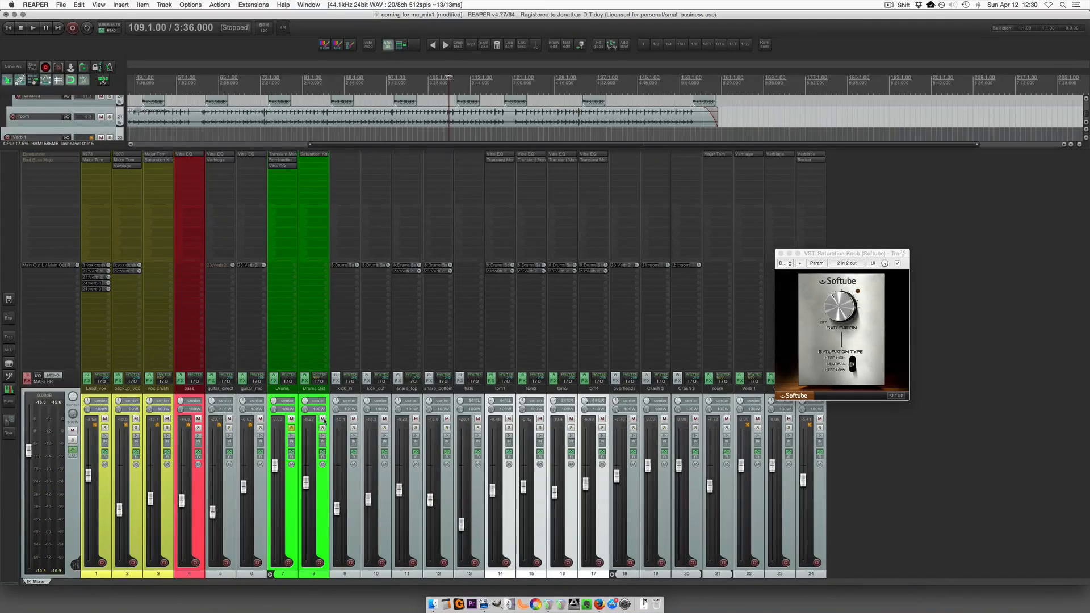
left_click(322, 419)
key("space")
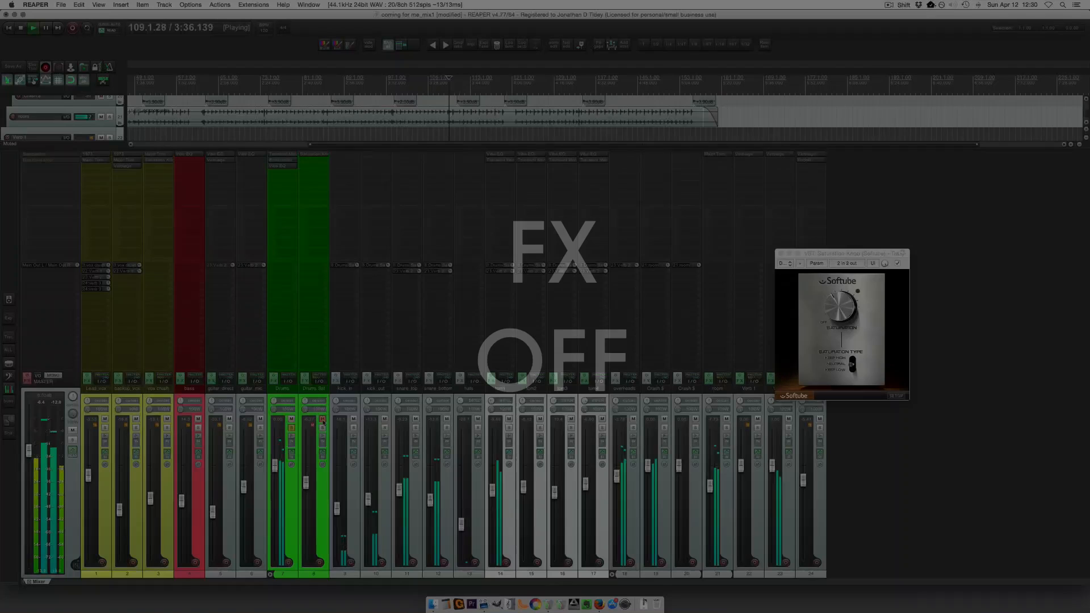
left_click(322, 419)
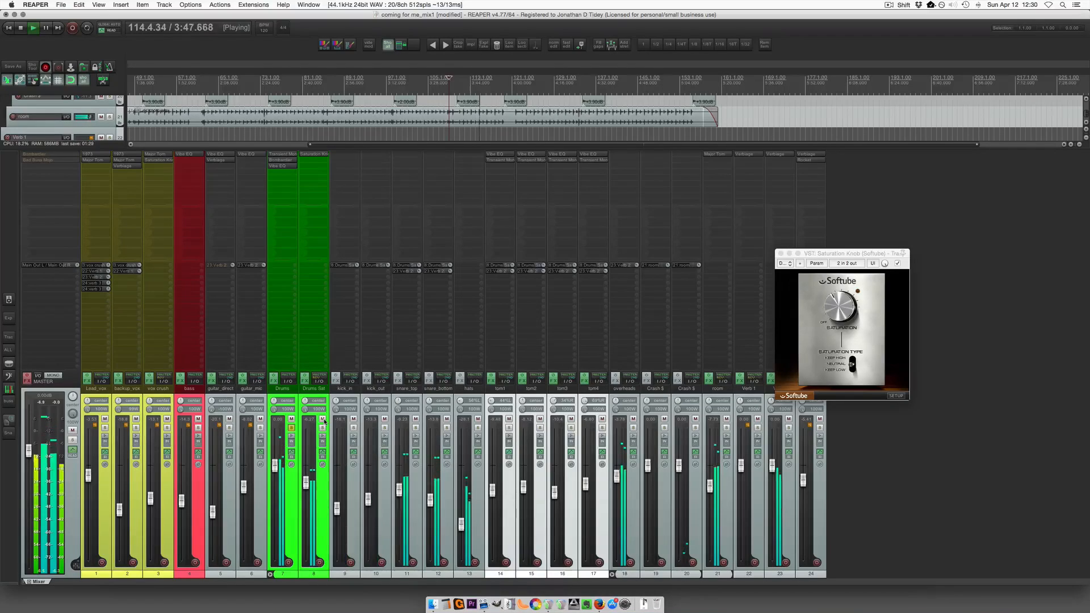
left_click(322, 419)
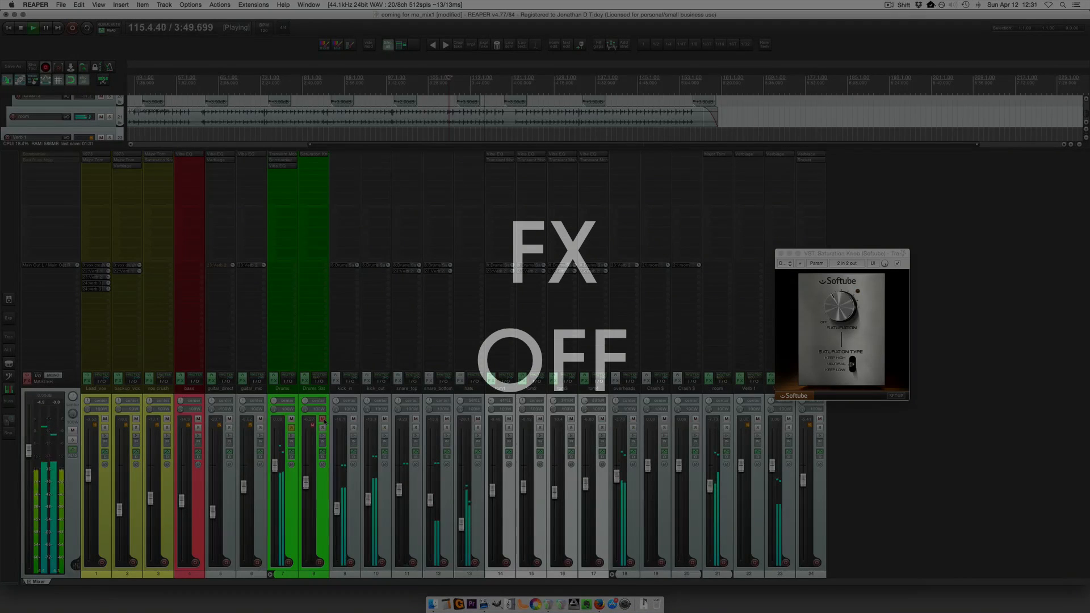
left_click(323, 419)
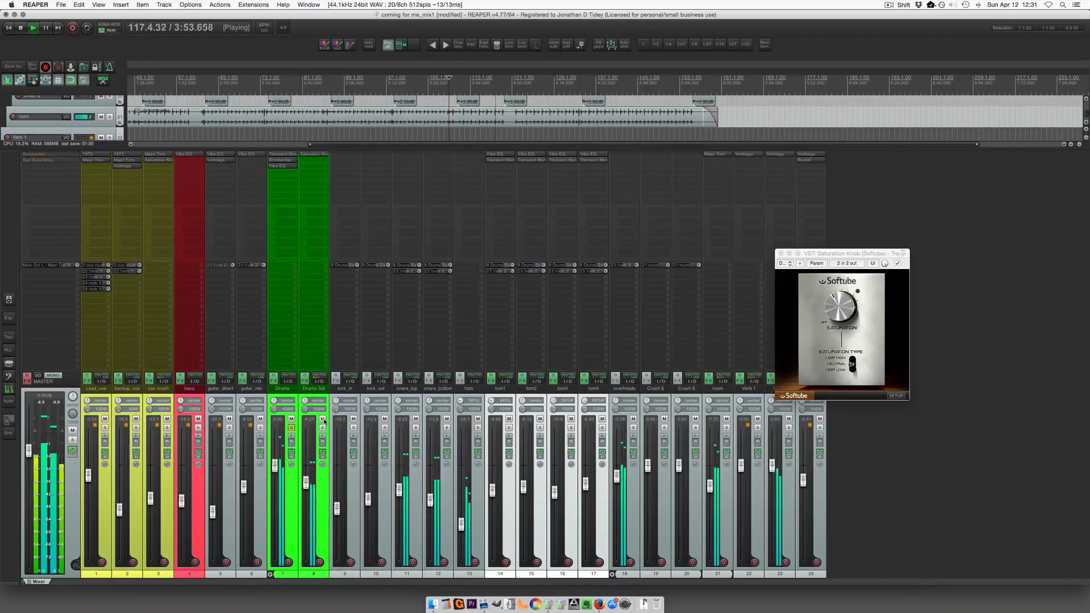
key("space")
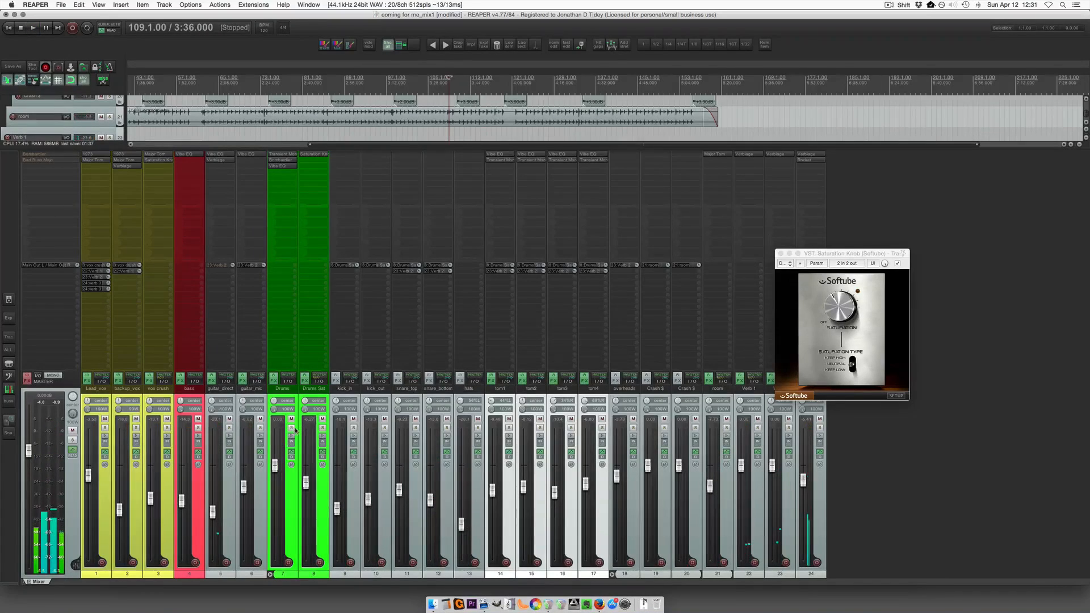
Show the full song in the arrangement and enlarge the Lead_vox track and its volume envelope to inspect the automation.
scroll(467, 233, "down", 6)
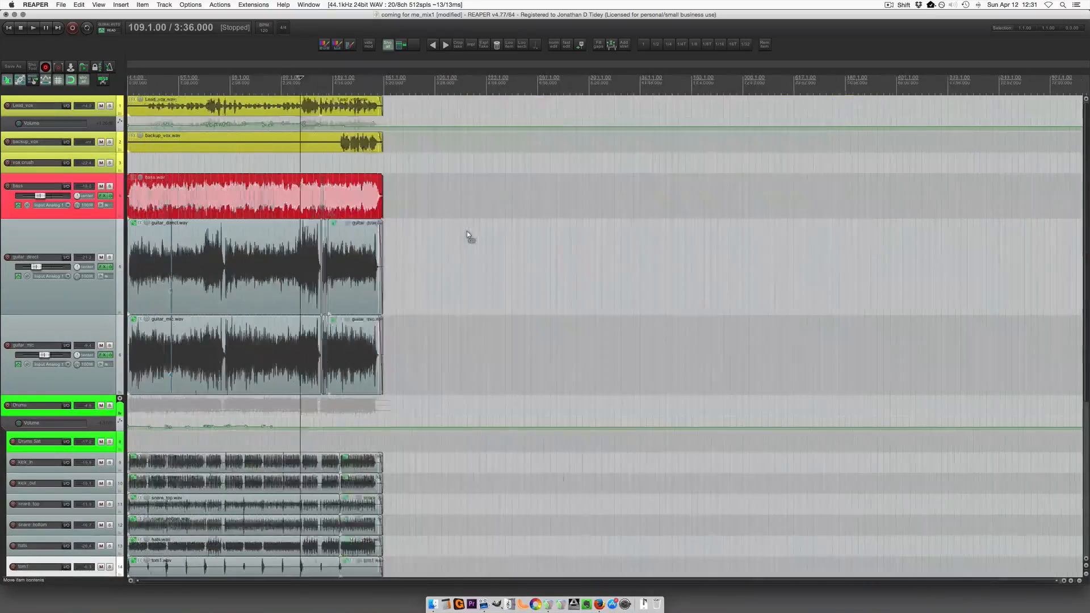
scroll(466, 233, "up", 6)
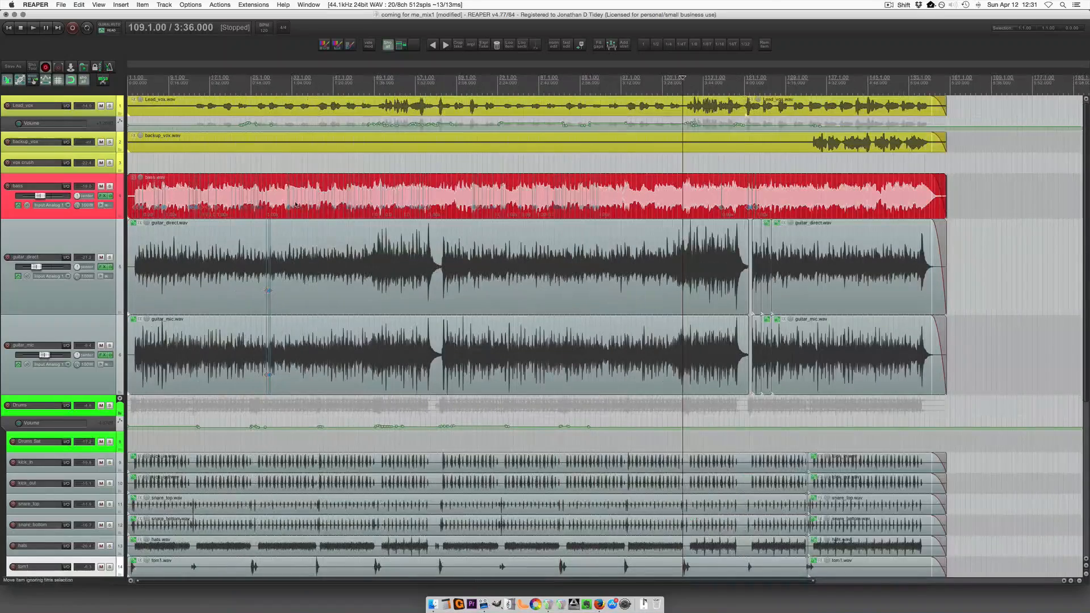
left_click_drag(91, 116, 91, 203)
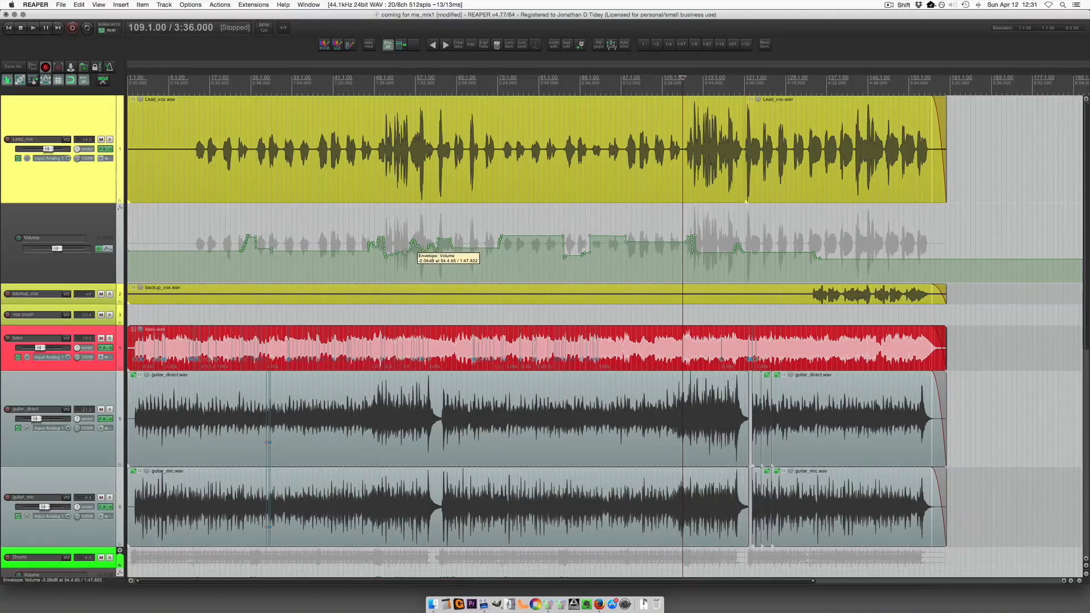
Enlarge the Drums folder track and its volume envelope to inspect the drum automation across the song.
scroll(104, 191, "down", 8)
left_click(102, 180)
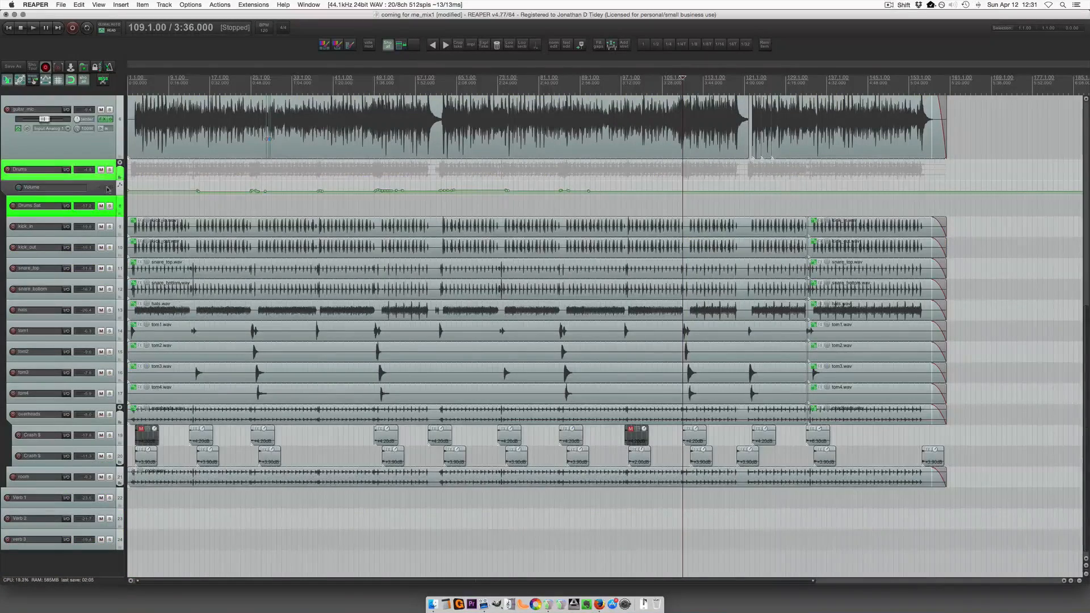
key("grave")
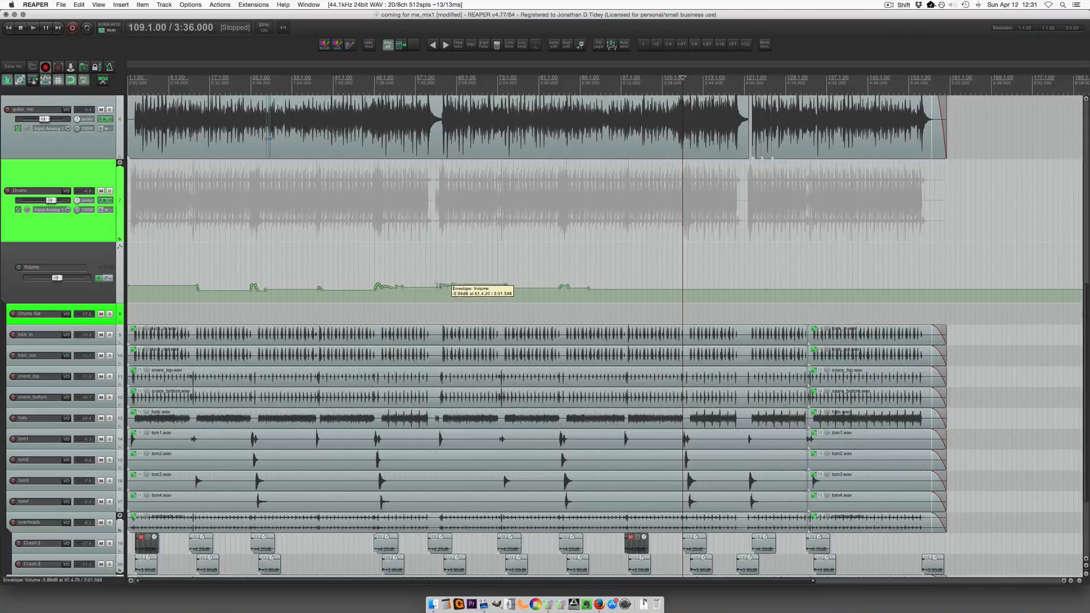
Play the full mix from measure 133 with the mixer shown to watch the track levels, and stop playback.
scroll(488, 282, "down", 1)
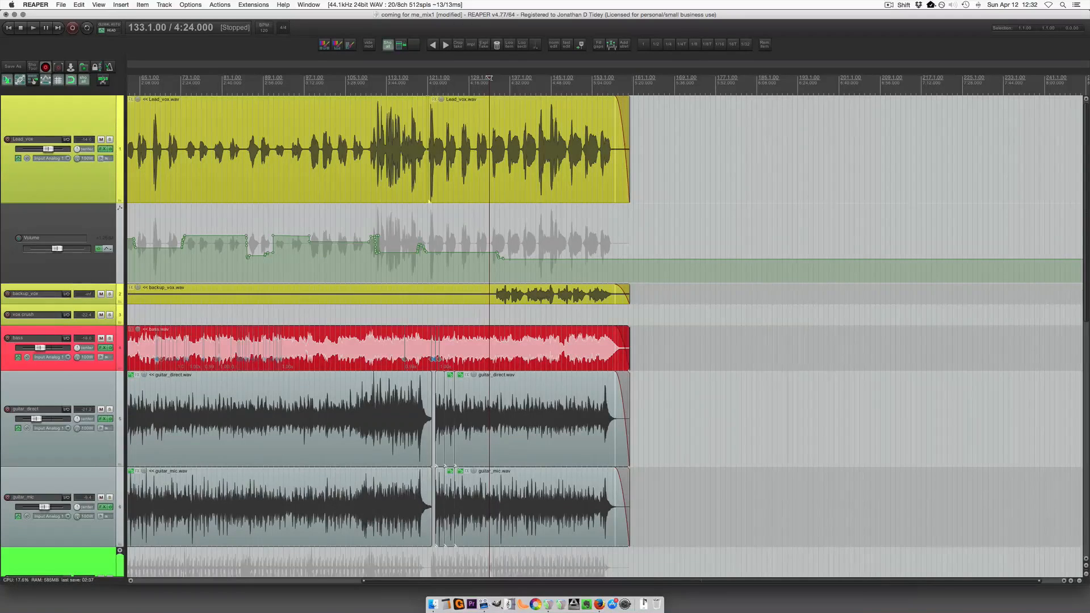
key("space")
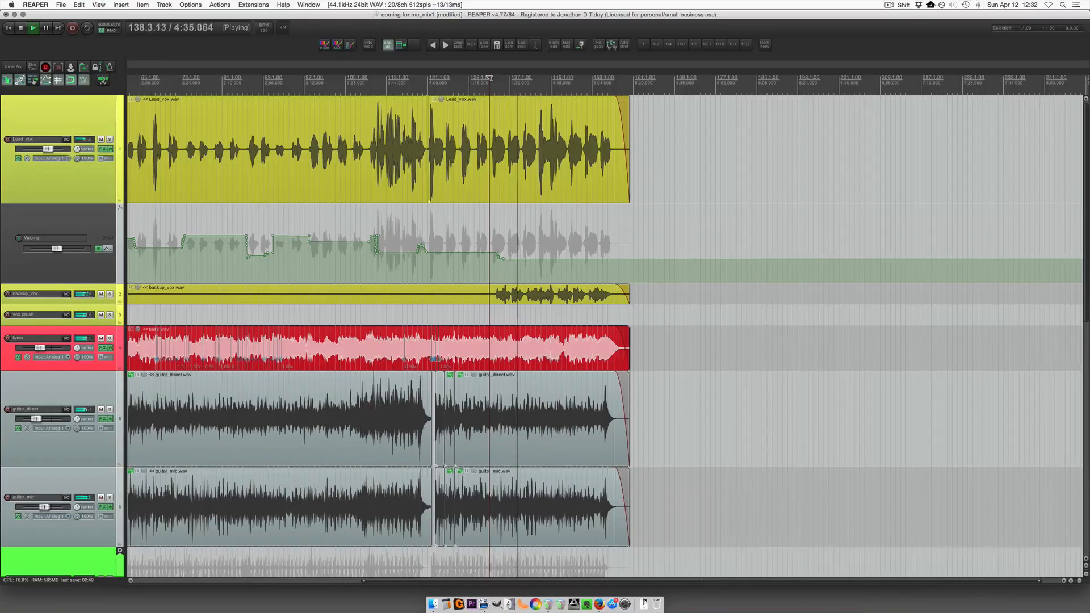
key("alt+d")
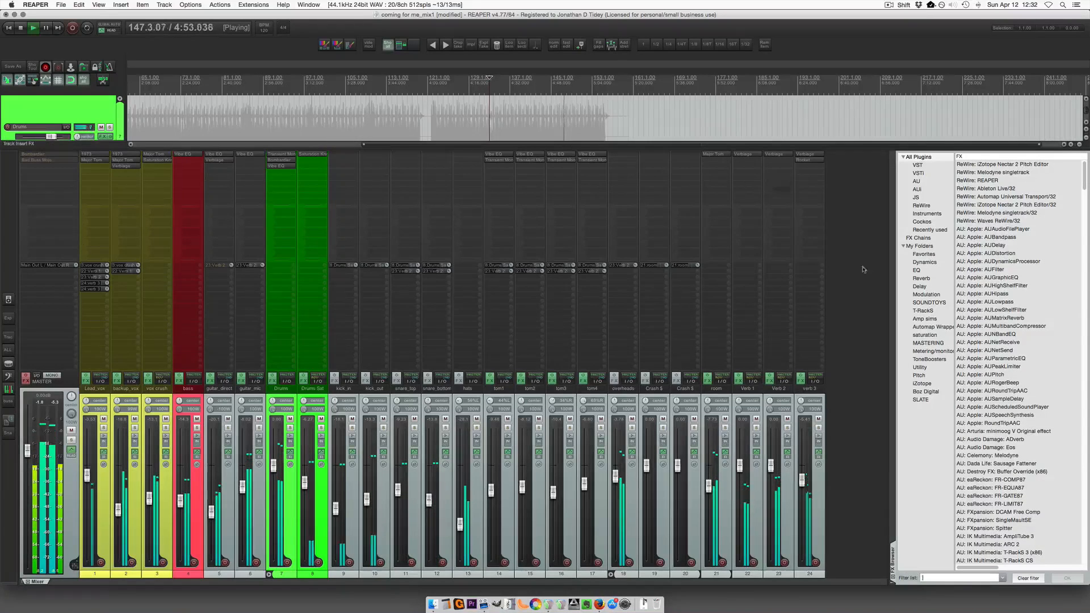
key("space")
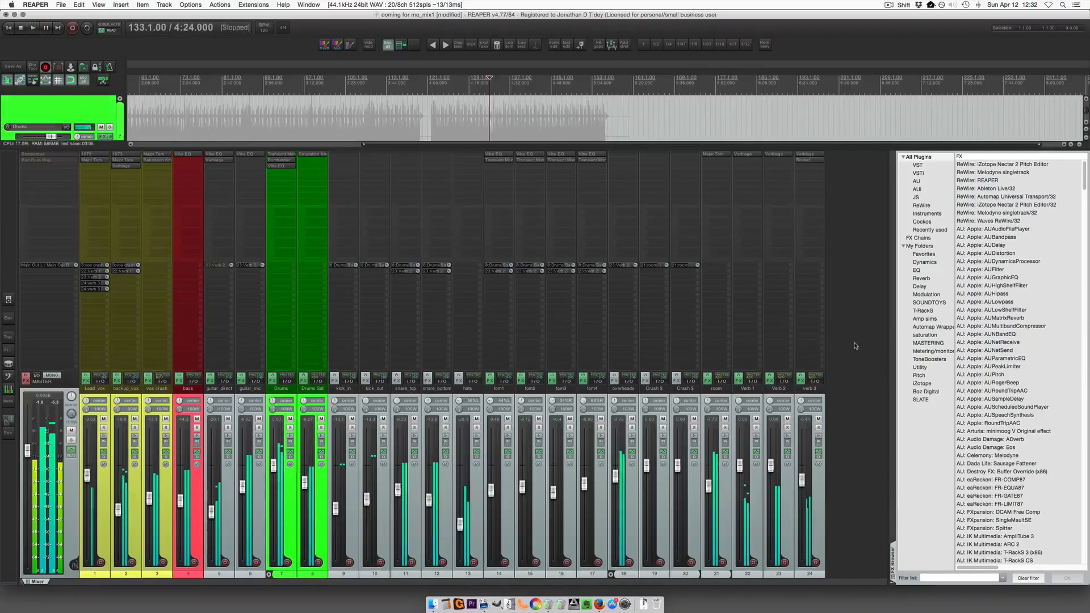
Close the FX browser and open the master track's Bombardier and Bad Buss Mojo plugins, placing their windows so both interfaces are visible.
left_click(893, 577)
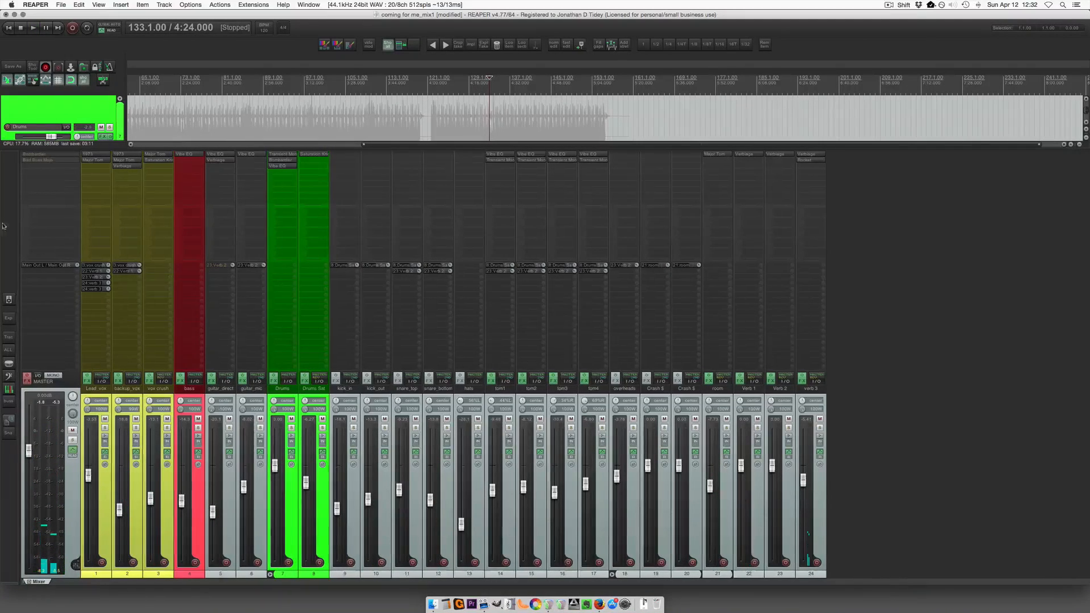
left_click(44, 155)
left_click(45, 161)
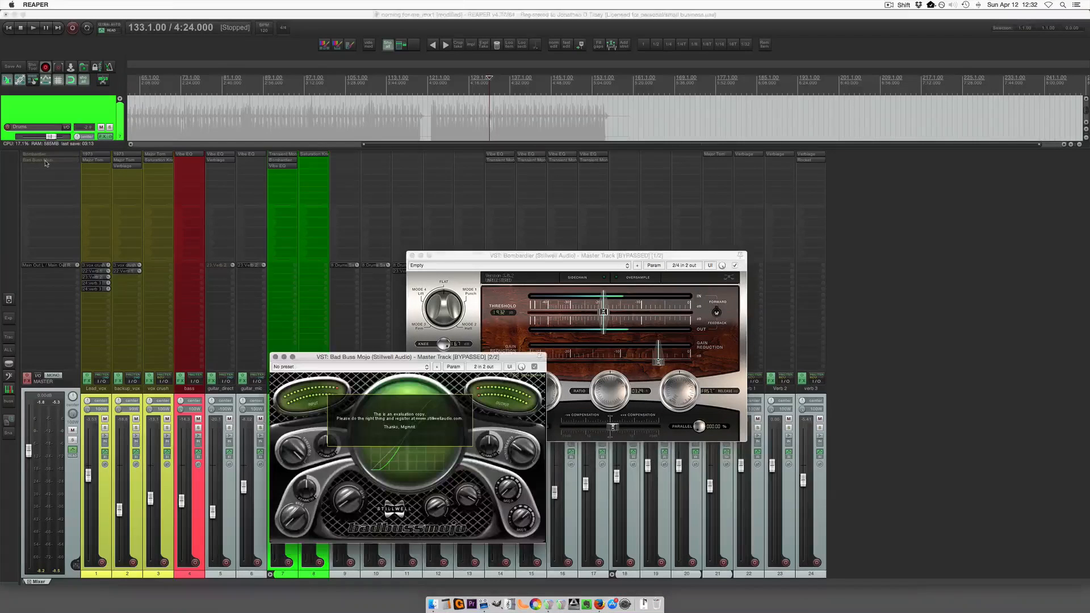
left_click_drag(497, 257, 243, 180)
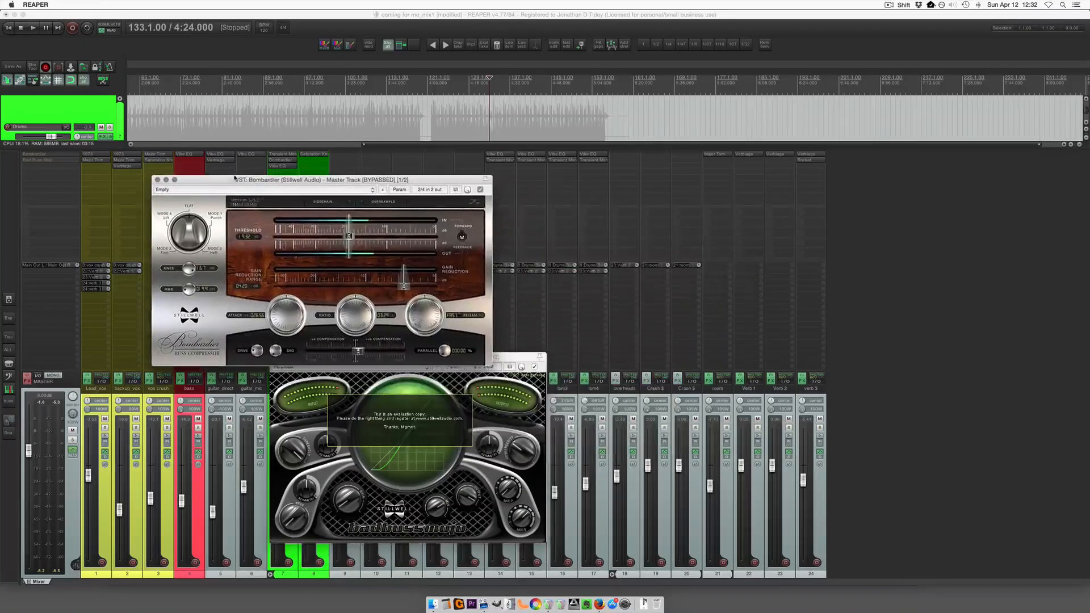
mouse_move(516, 359)
left_mouse_down()
mouse_move(558, 363)
mouse_move(531, 374)
left_mouse_up()
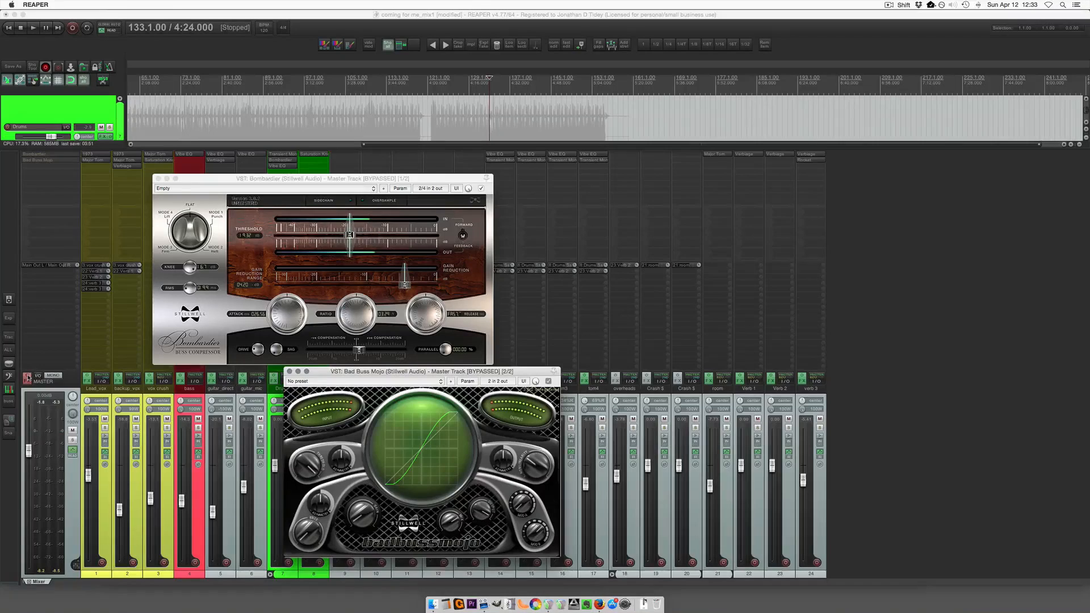
Enable the master track's effects chain, bypass Bombardier and Bad Buss Mojo individually, and play from measure 133.
left_click(26, 378)
left_click(481, 188)
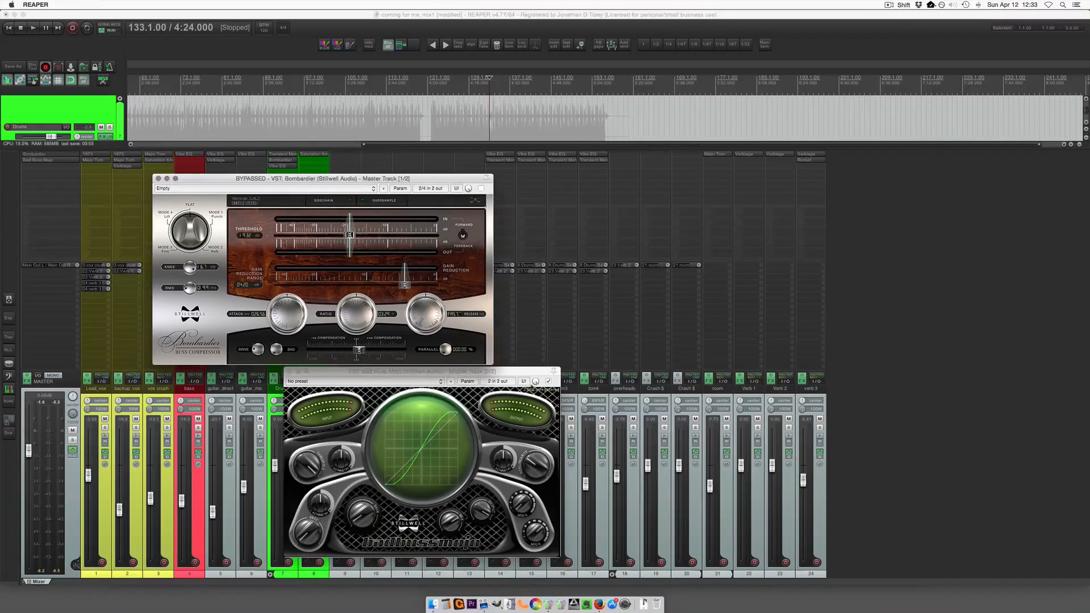
left_click(548, 381)
key("space")
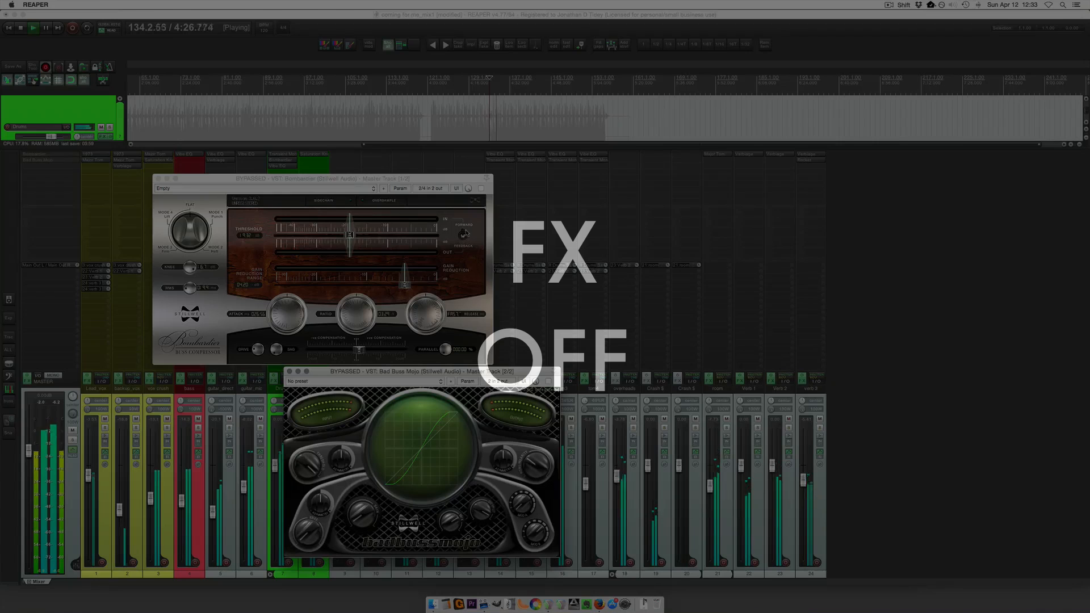
Compare the playing mix with the Bombardier compressor enabled and Bad Buss Mojo saturation added, then bypass both plugins again.
left_click(482, 189)
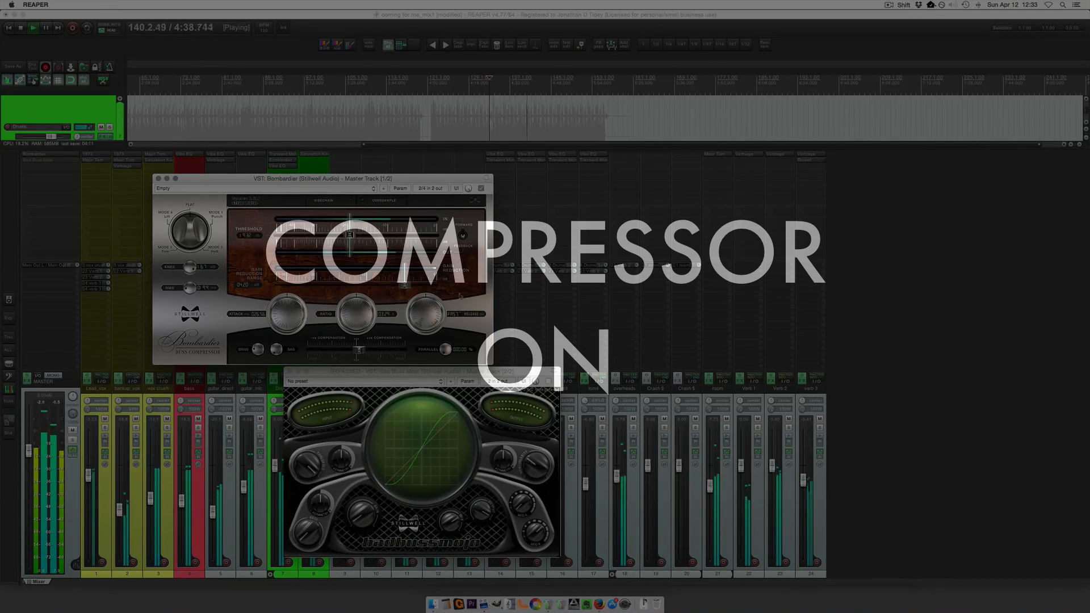
left_click(550, 385)
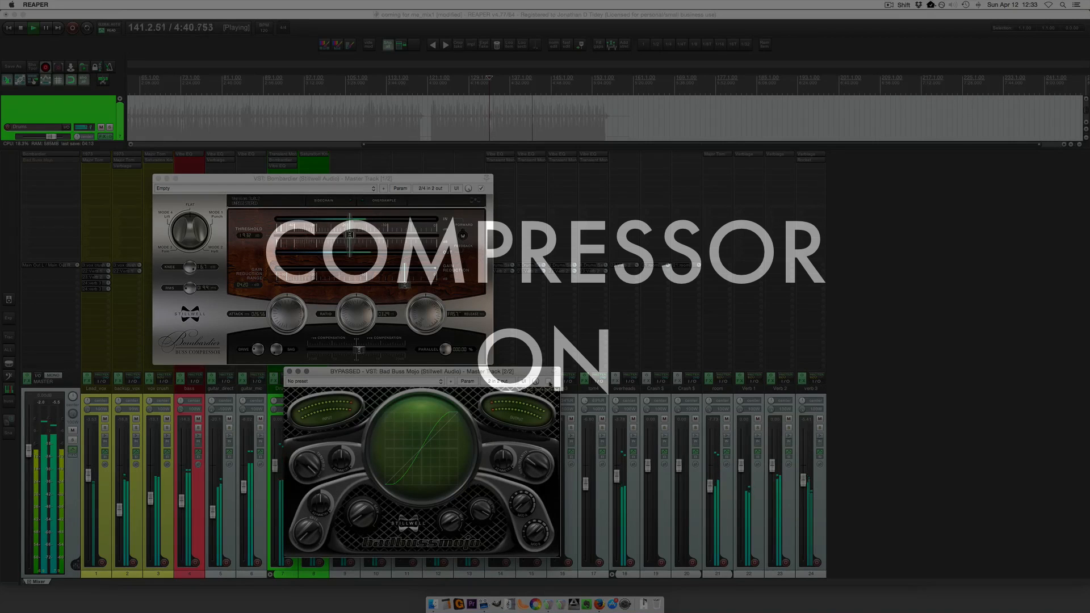
left_click(549, 382)
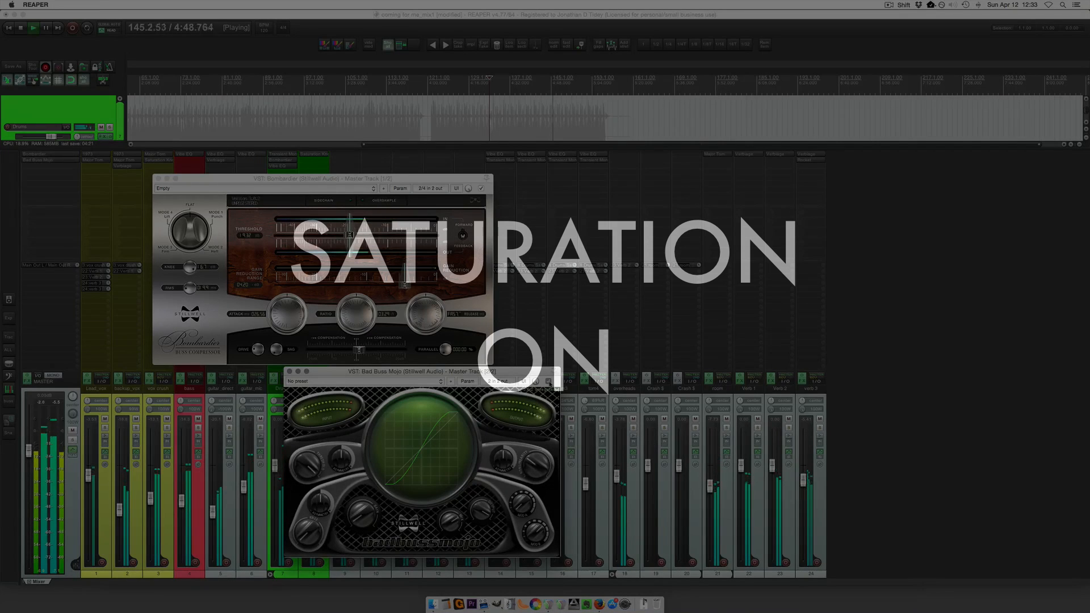
left_click(548, 382)
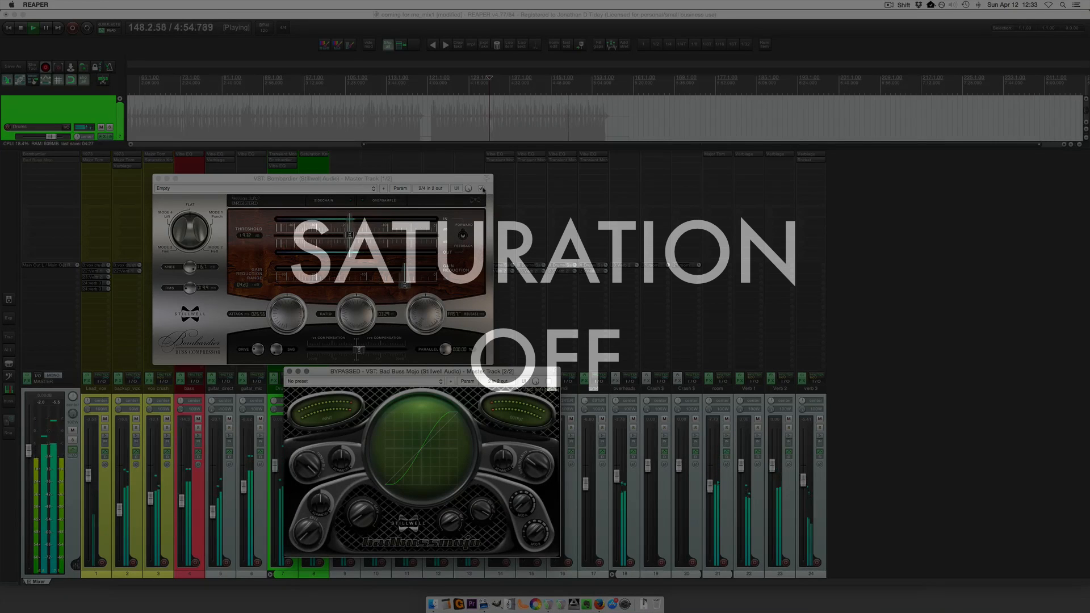
left_click(481, 189)
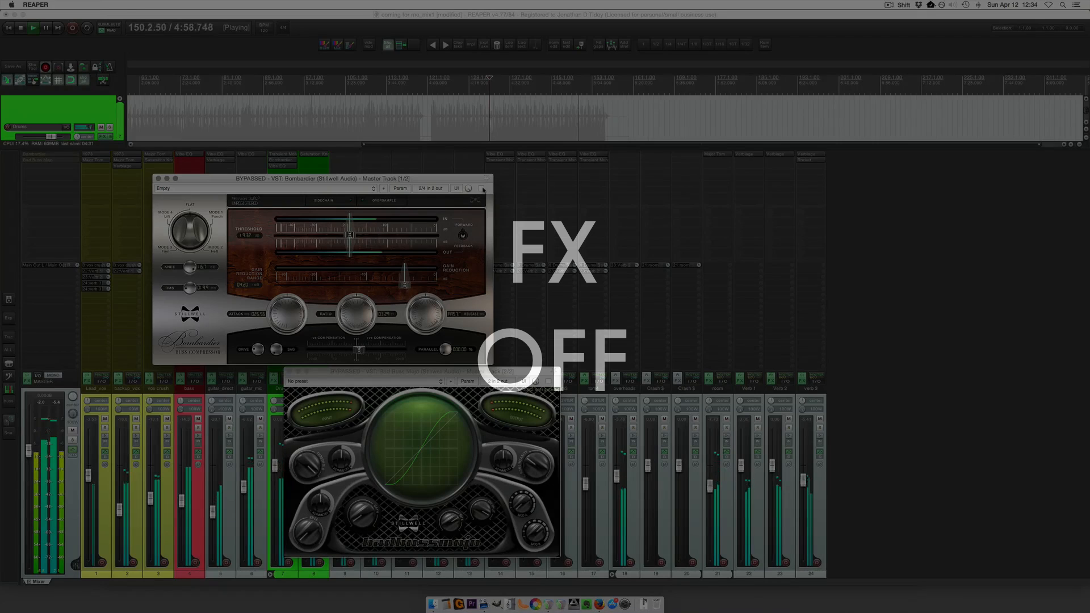
Enable Bombardier and Bad Buss Mojo on the master track one after the other during playback, then stop.
left_click(482, 189)
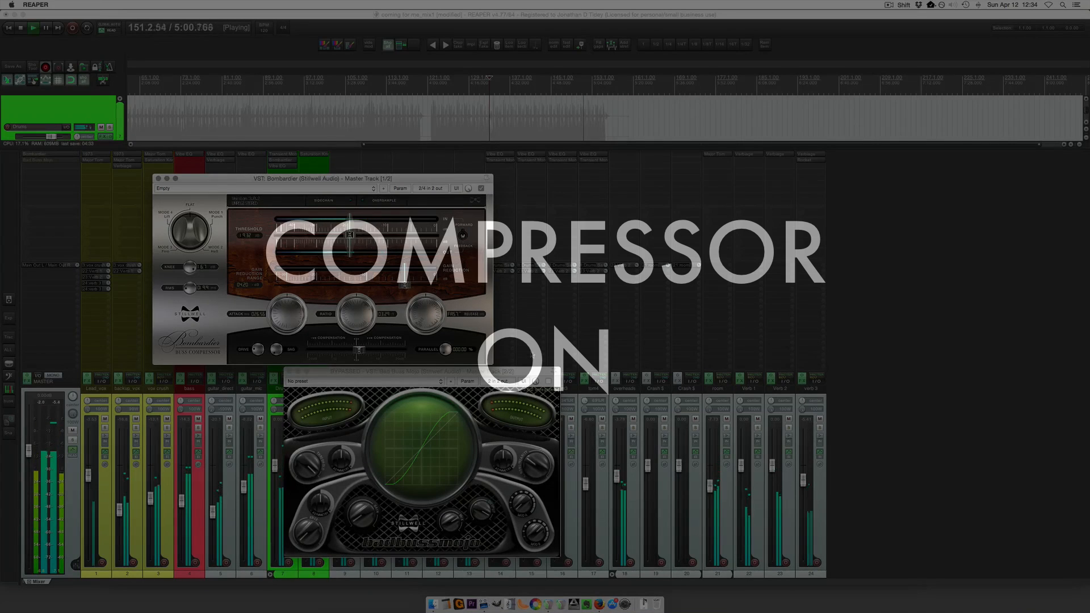
left_click(548, 381)
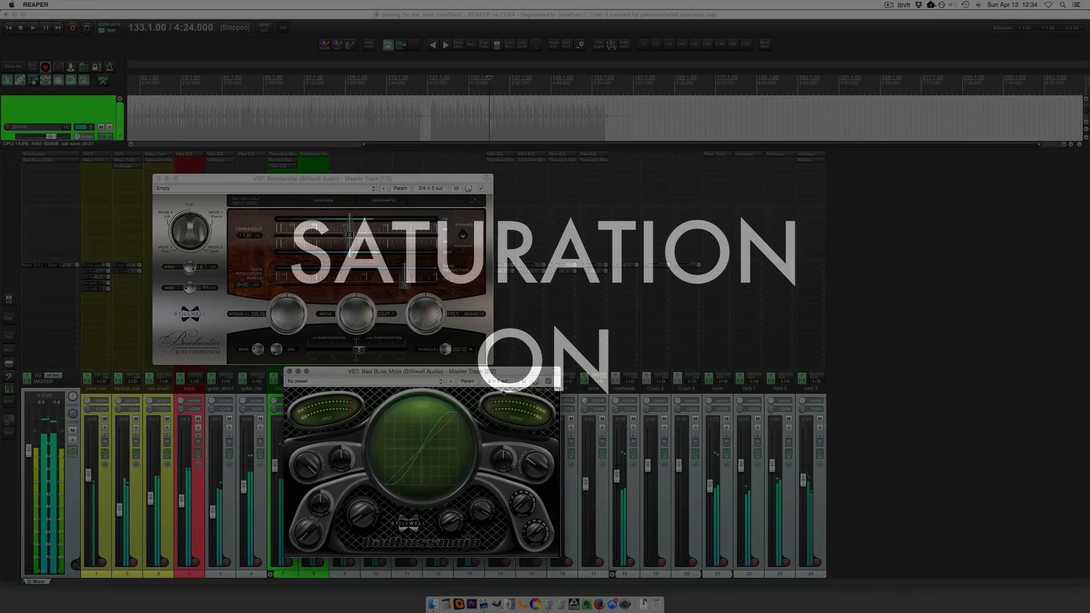
key("space")
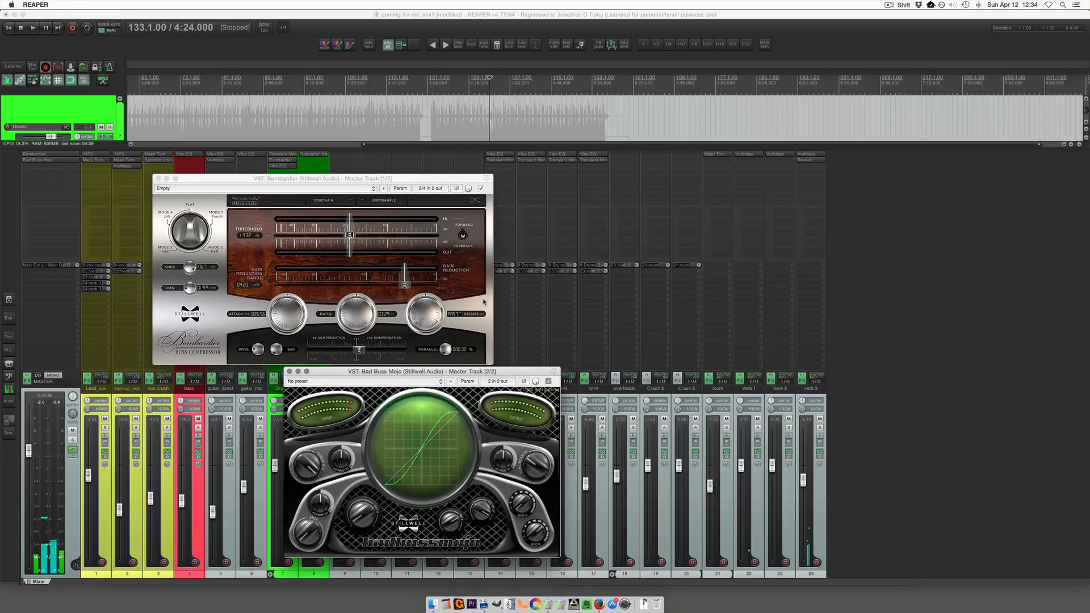